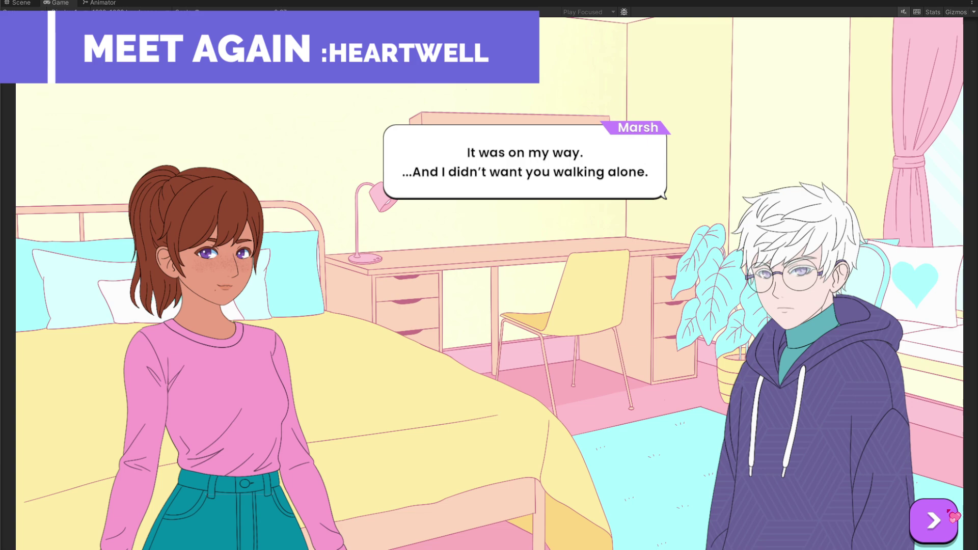
{"action": "left_click", "coordinate": [952, 516]}
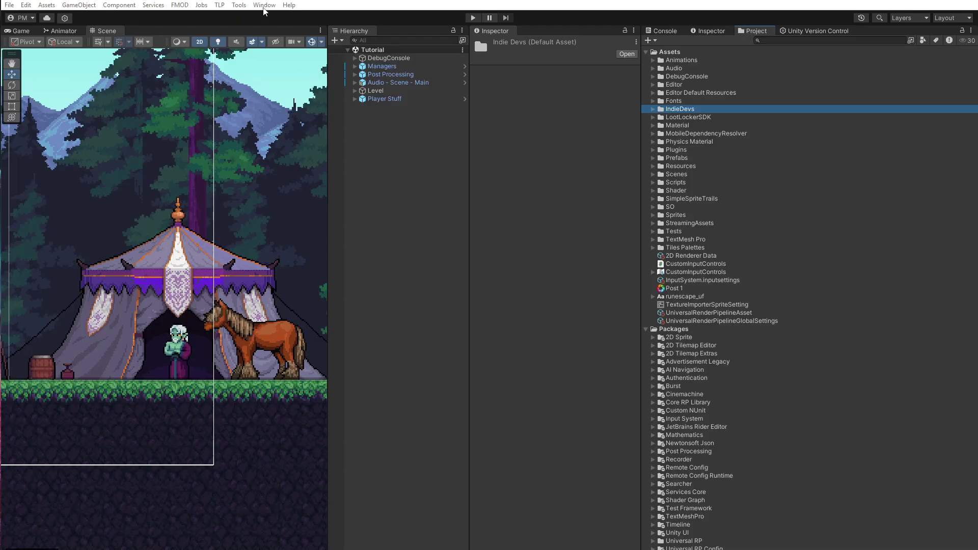
Open the Package Manager
{"action": "left_click", "coordinate": [263, 4]}
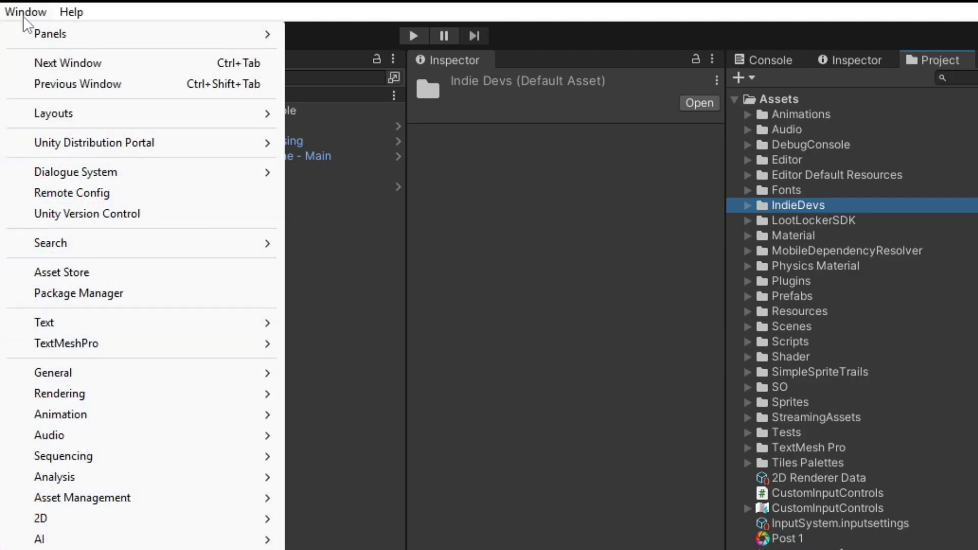
{"action": "left_click", "coordinate": [100, 293]}
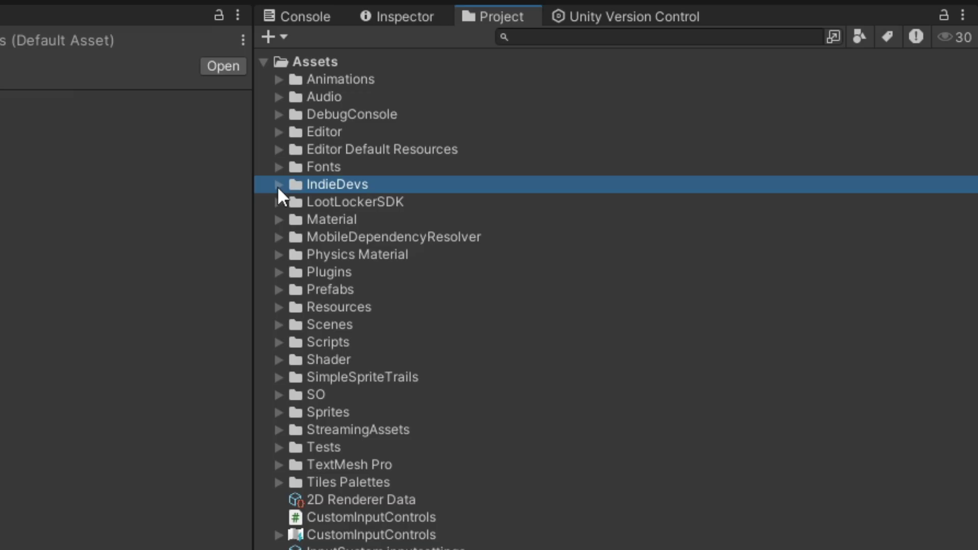
Open the Documentation file in the IndieDevs Dialogue System folder and look through it
{"action": "left_click", "coordinate": [278, 184]}
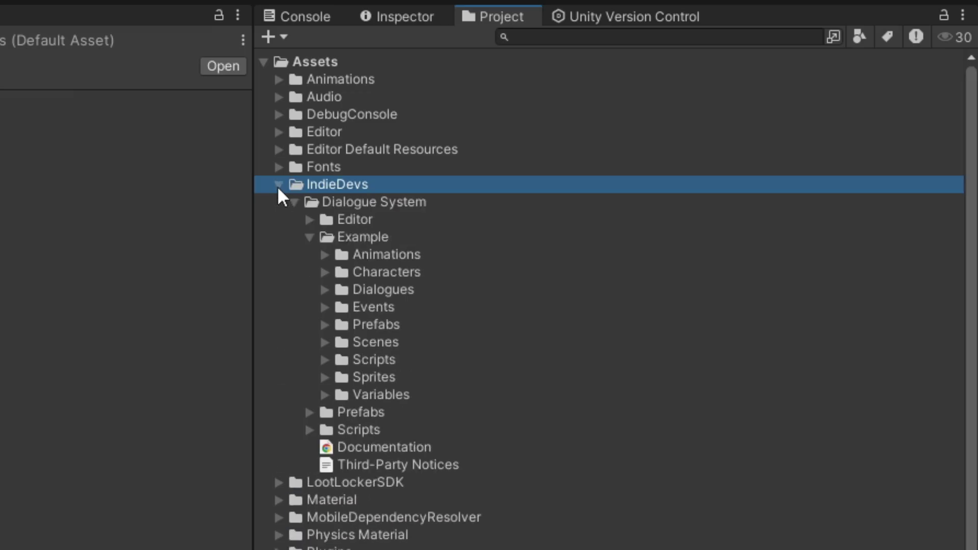
{"action": "left_click", "coordinate": [310, 238]}
{"action": "double_click", "coordinate": [360, 288]}
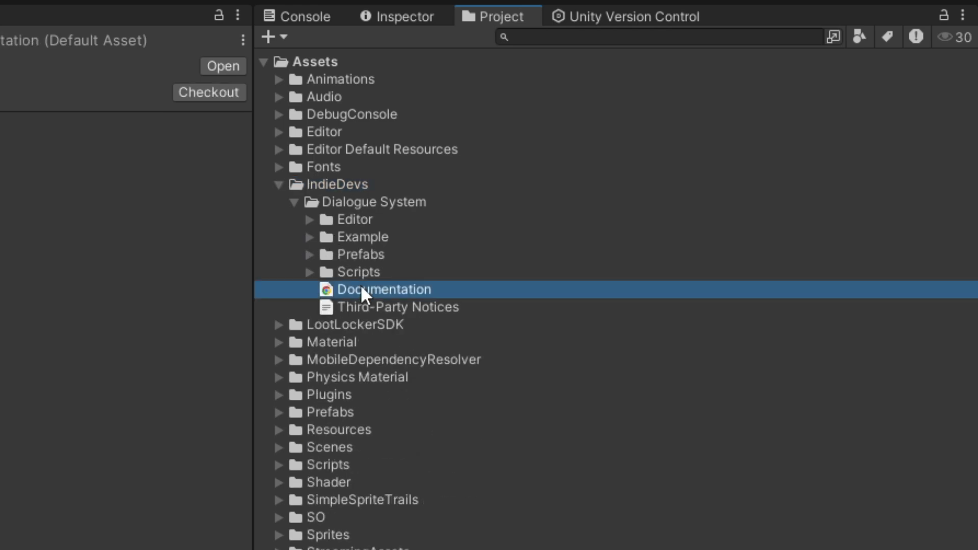
{"action": "scroll", "coordinate": [603, 196], "scroll_direction": "down", "scroll_amount": 2}
{"action": "scroll", "coordinate": [603, 196], "scroll_direction": "down", "scroll_amount": 20}
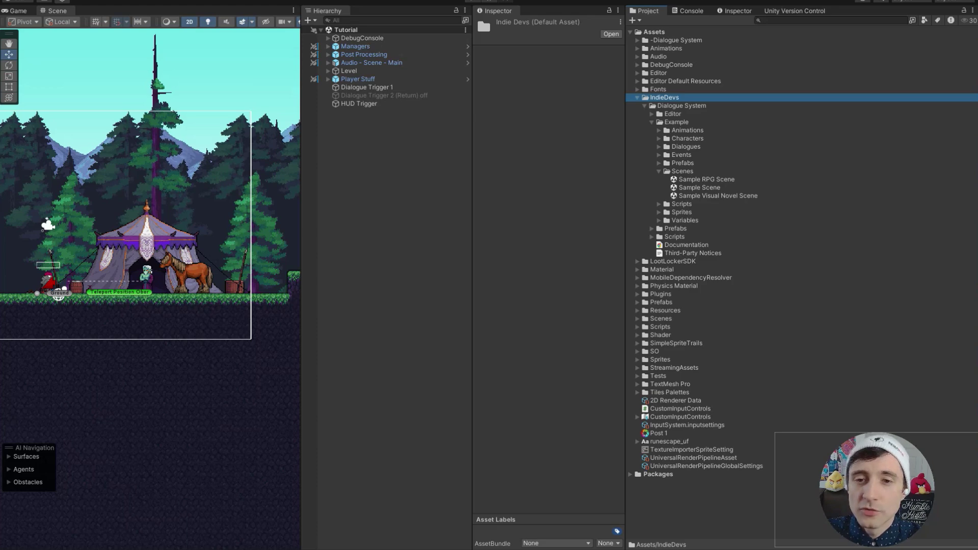
Open Sample Visual Novel Scene from the Scenes folder of the Dialogue System's Example folder
{"action": "left_click", "coordinate": [658, 171]}
{"action": "left_click", "coordinate": [676, 123]}
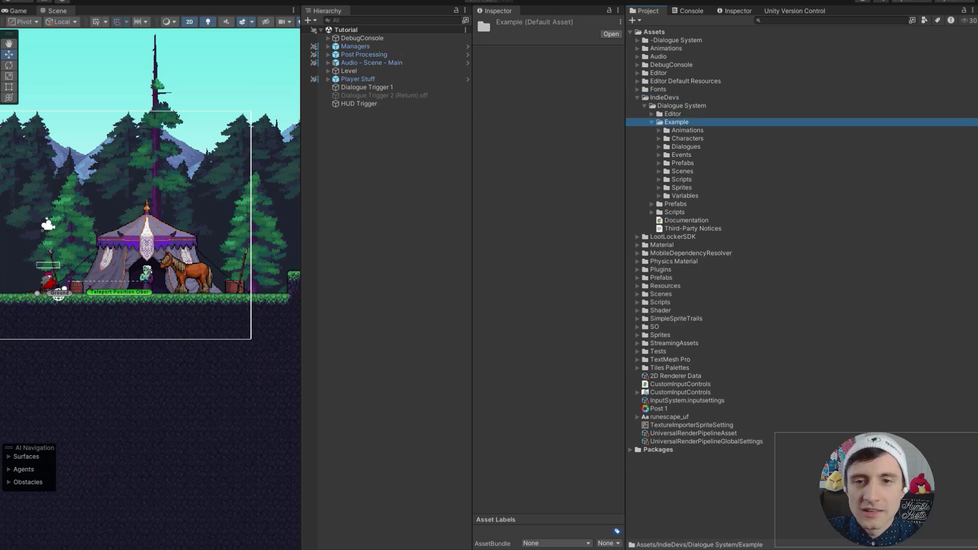
{"action": "left_click", "coordinate": [653, 122]}
{"action": "left_click", "coordinate": [652, 122]}
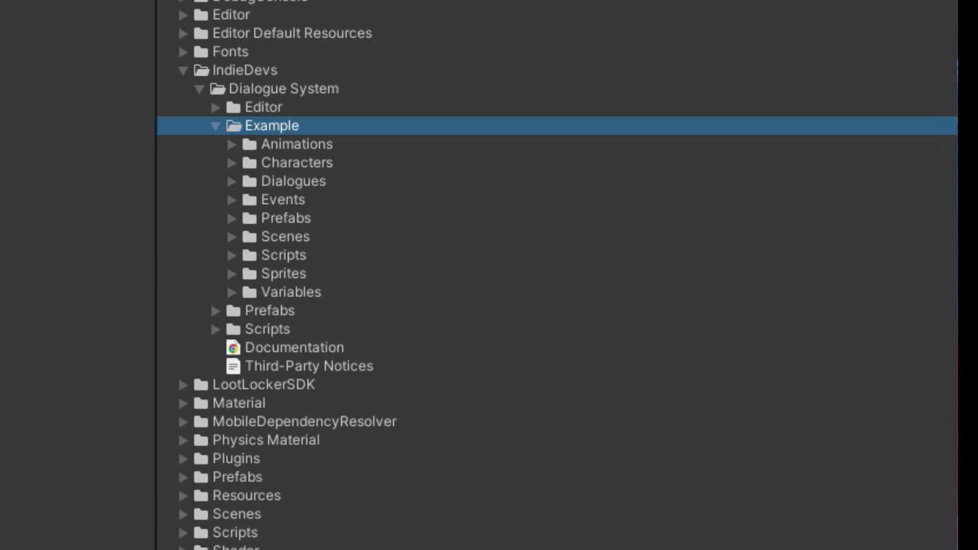
{"action": "left_click", "coordinate": [232, 237]}
{"action": "left_click", "coordinate": [340, 256]}
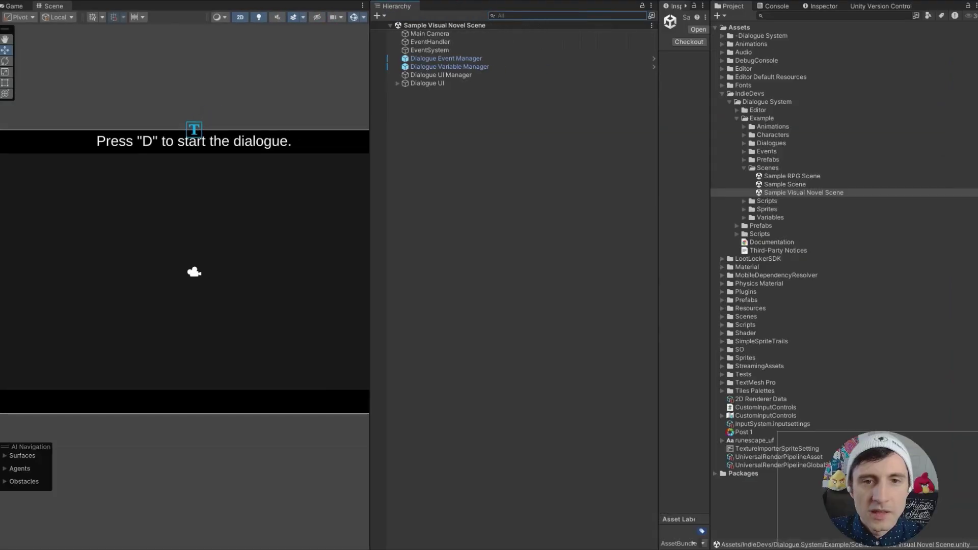
Replace the EventSystem object's Standalone Input Module with InputSystemUIInputModule
{"action": "left_click", "coordinate": [427, 83]}
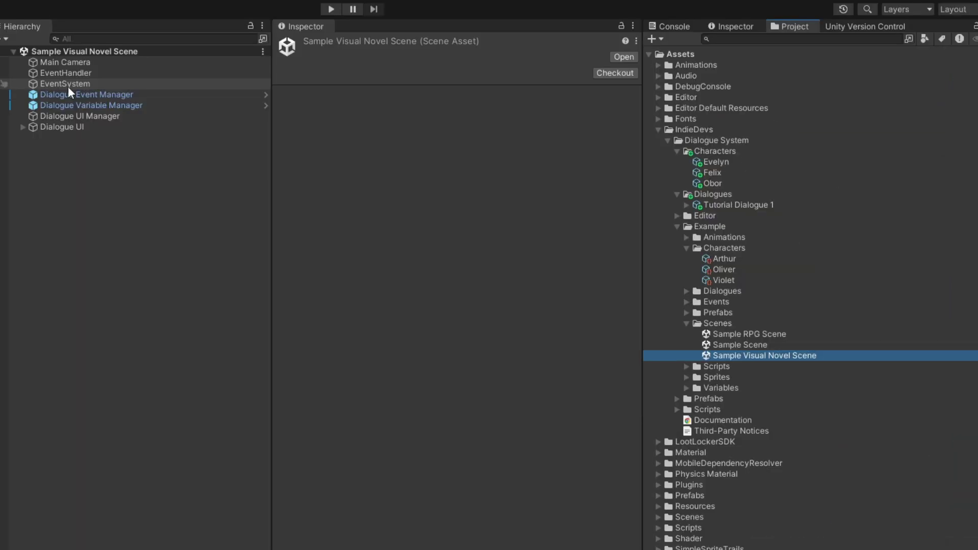
{"action": "left_click", "coordinate": [68, 84]}
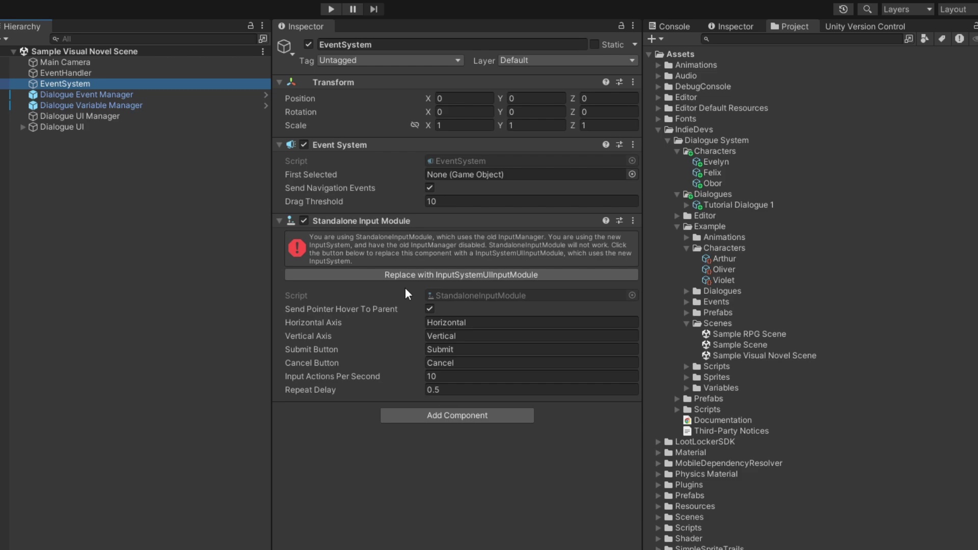
{"action": "left_click", "coordinate": [441, 276]}
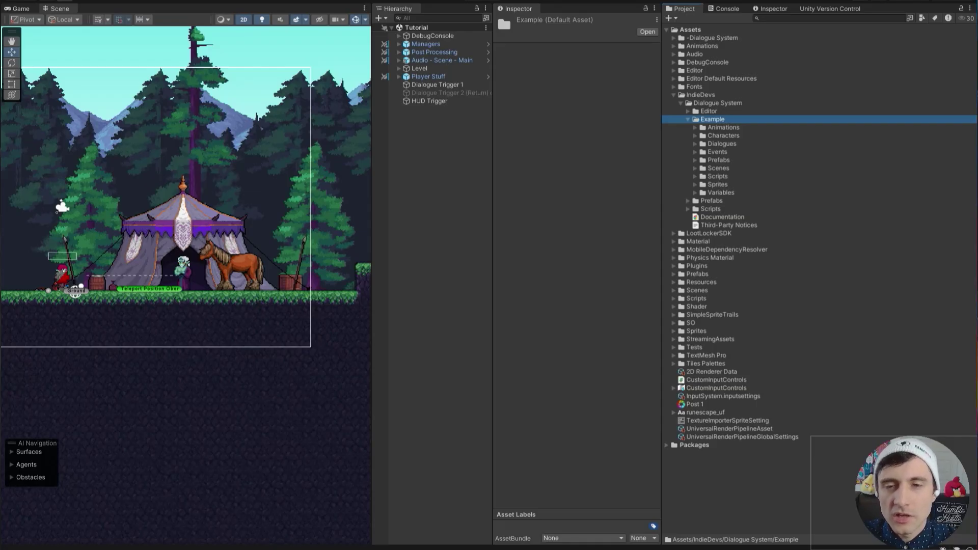
Examine the project's own -Dialogue System folder, including its -Characters, -Dialogues and -Events subfolders
{"action": "left_click", "coordinate": [711, 38]}
{"action": "left_click", "coordinate": [701, 95]}
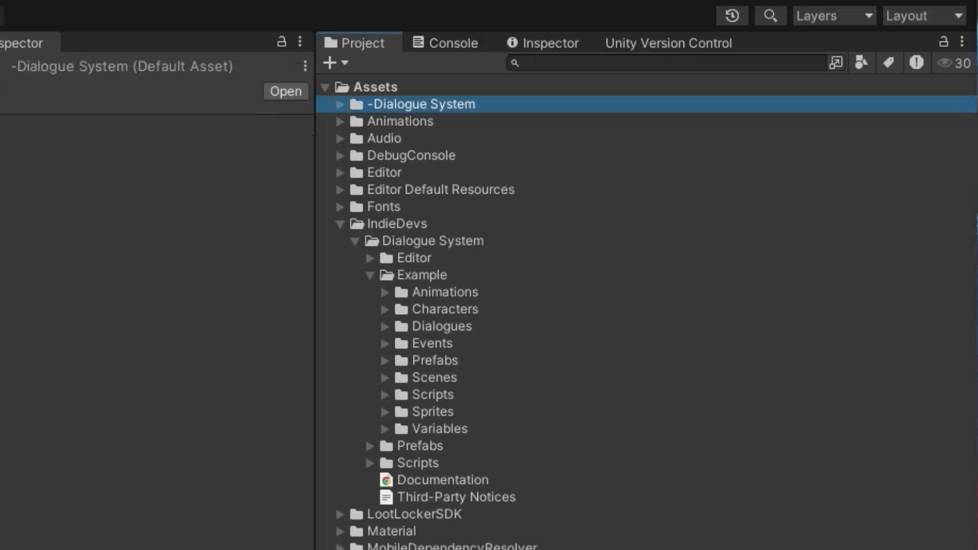
{"action": "key", "text": "Right"}
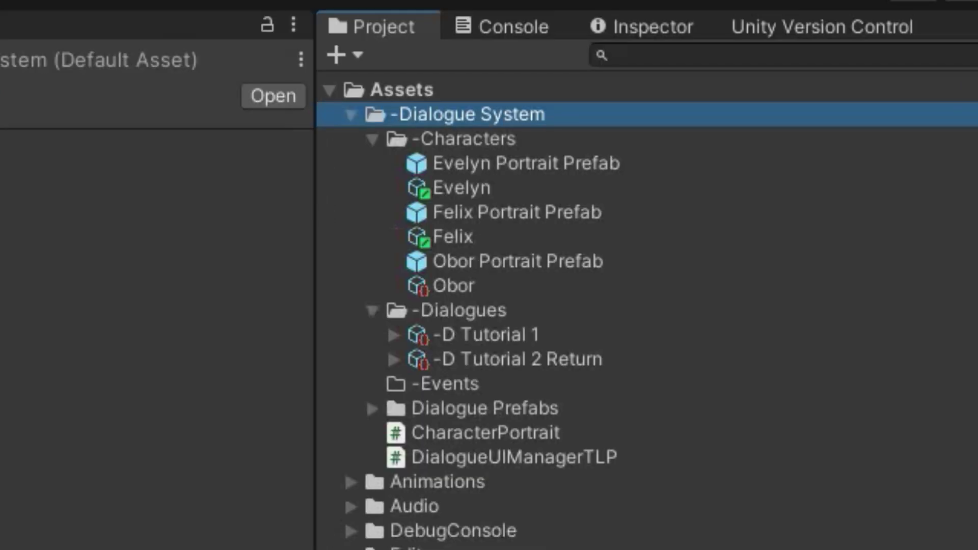
{"action": "left_click", "coordinate": [372, 139]}
{"action": "left_click", "coordinate": [373, 164]}
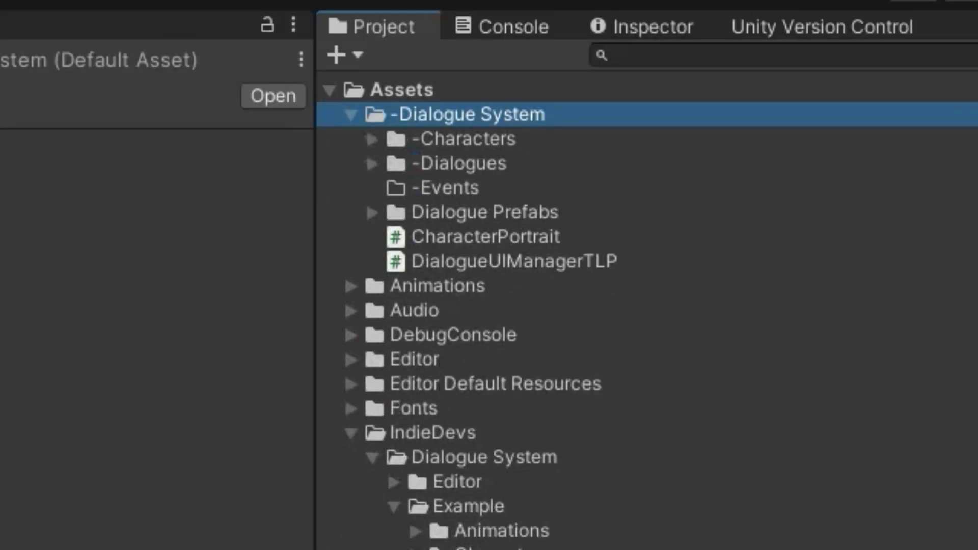
{"action": "left_click", "coordinate": [464, 140]}
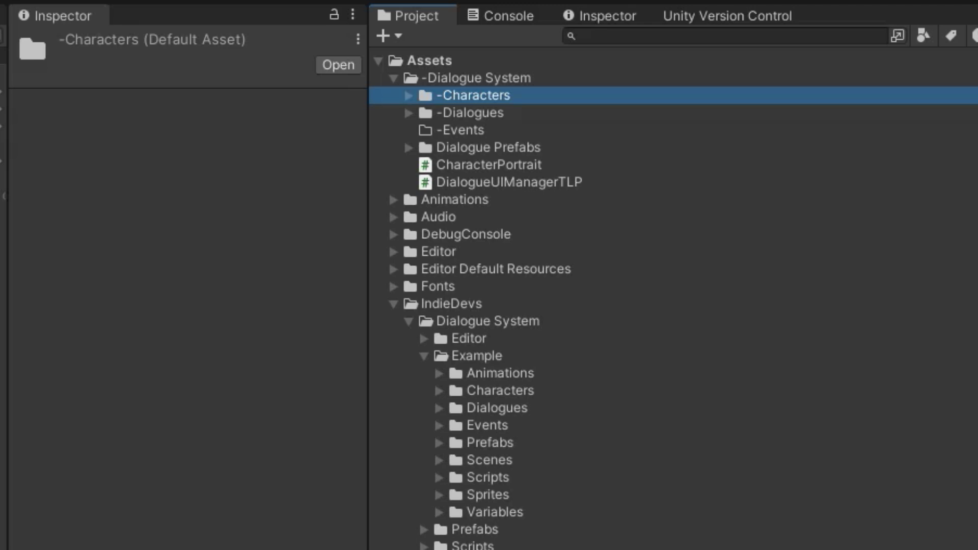
{"action": "key", "text": "Right"}
{"action": "left_click", "coordinate": [472, 130]}
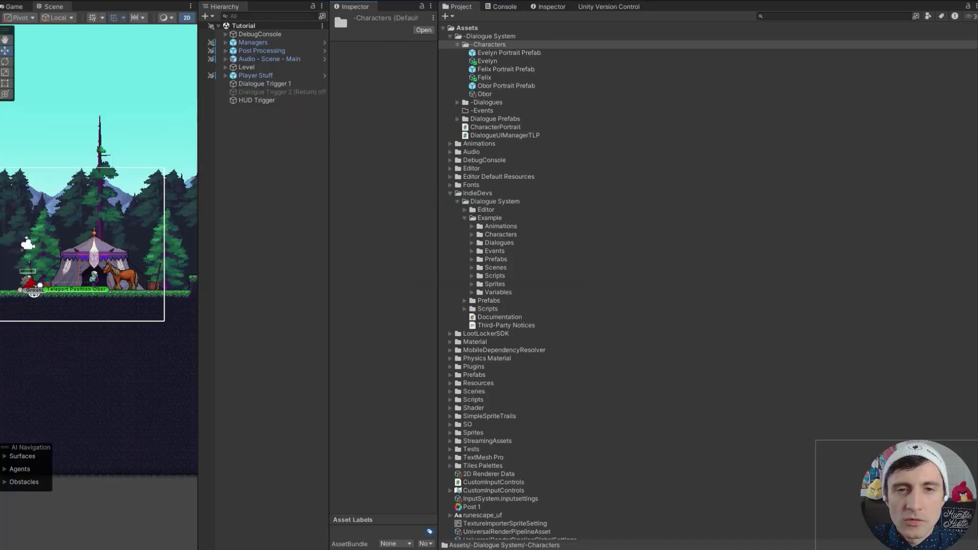
Create a Dialogue System character asset named Bob in the -Characters folder and set its Character Name to Bob
{"action": "right_click", "coordinate": [486, 45]}
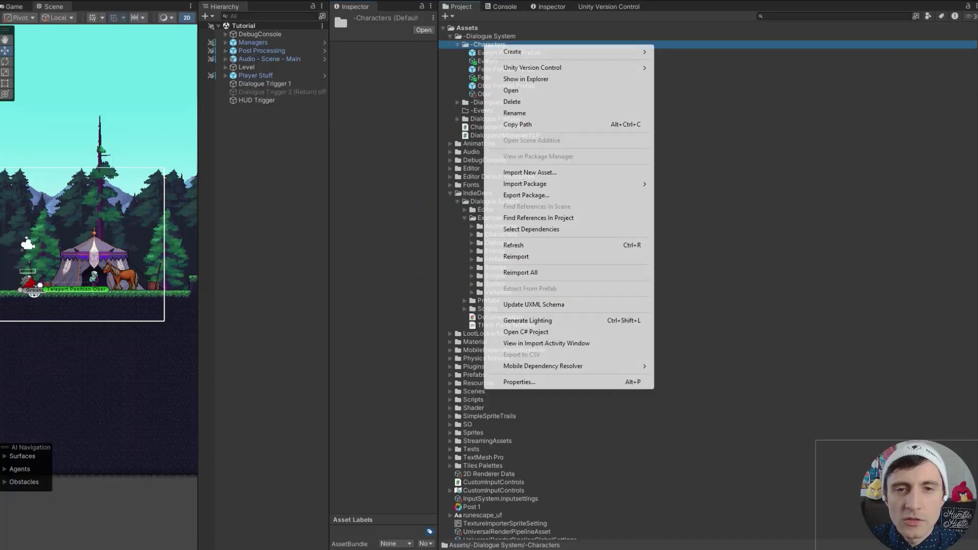
{"action": "mouse_move", "coordinate": [512, 52]}
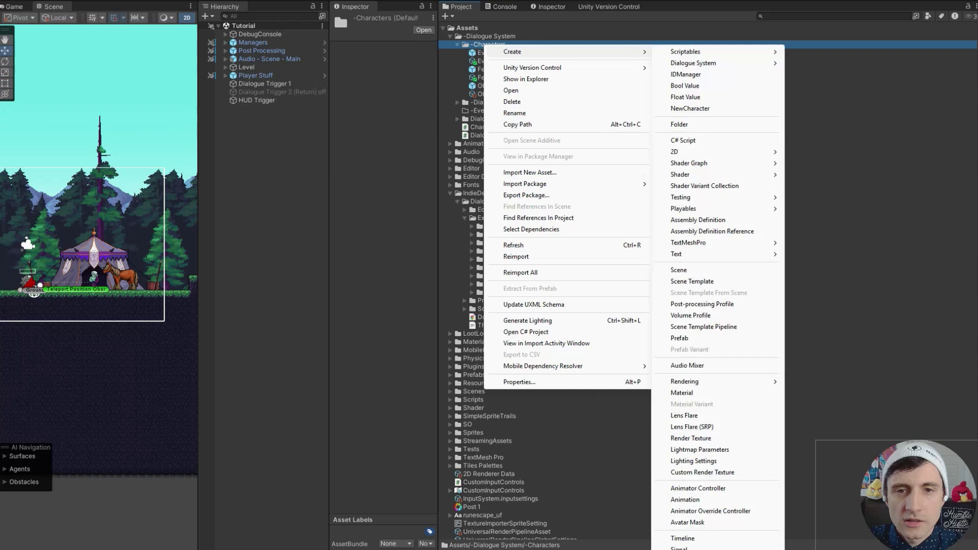
{"action": "mouse_move", "coordinate": [693, 63]}
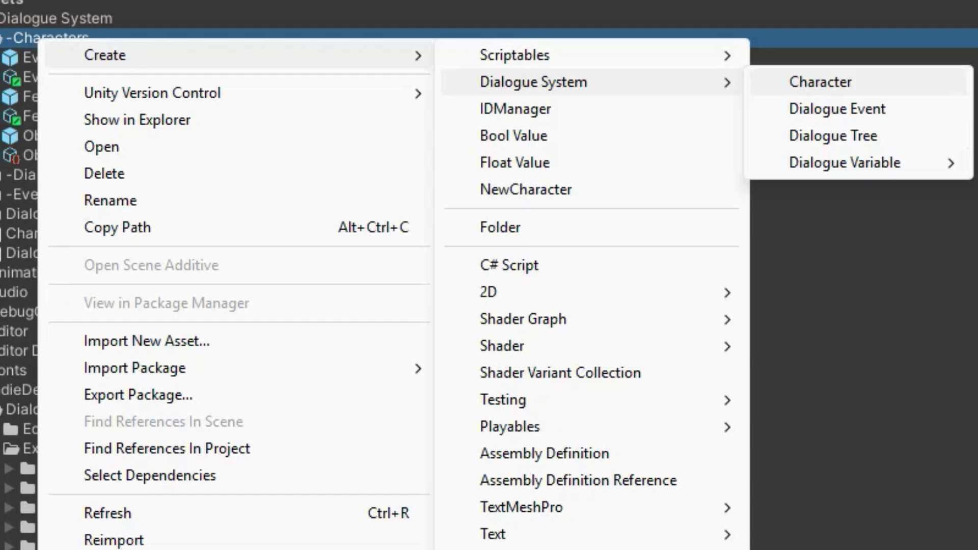
{"action": "left_click", "coordinate": [820, 82]}
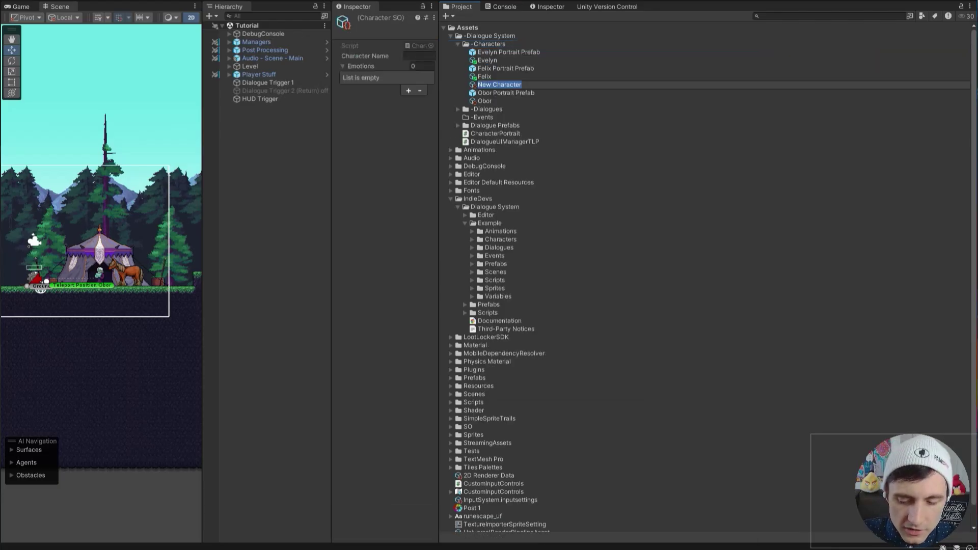
{"action": "type", "text": "Bob"}
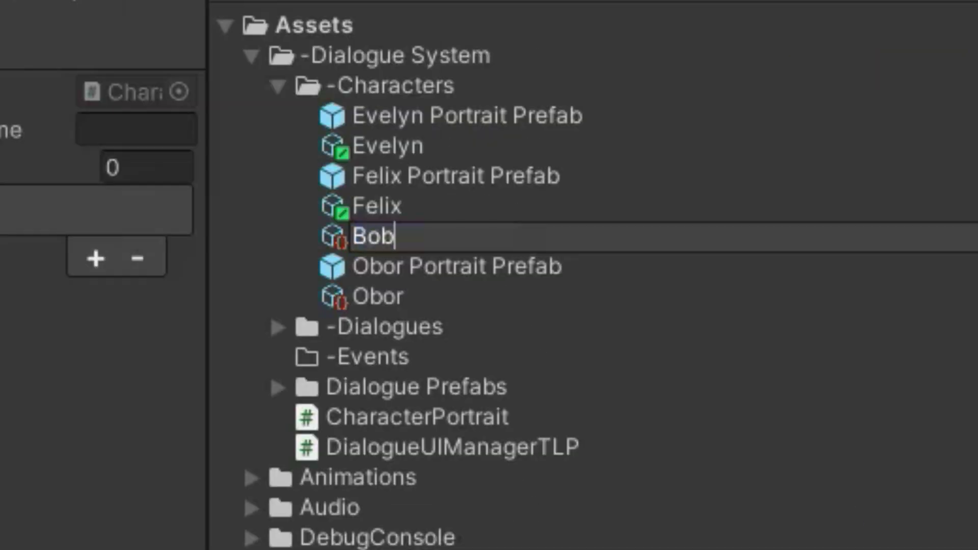
{"action": "key", "text": "Return"}
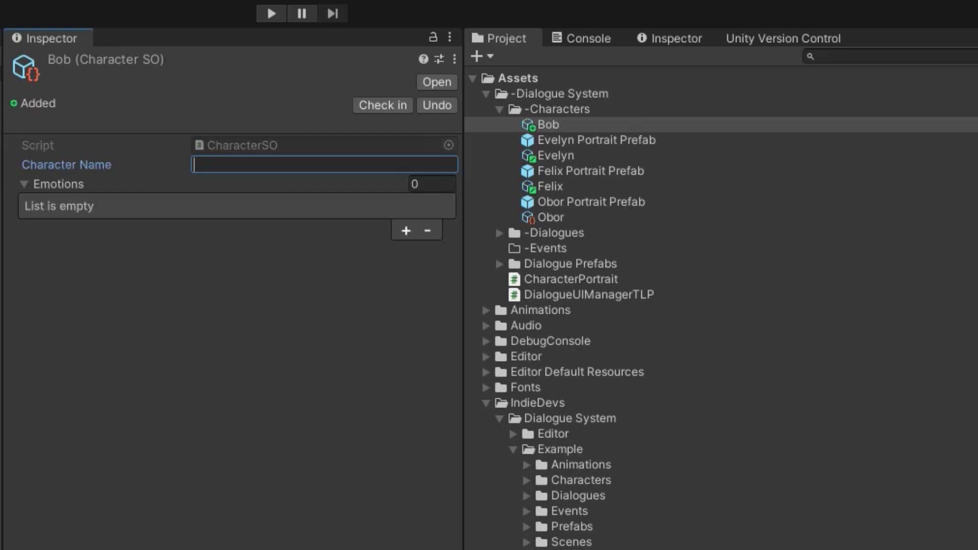
{"action": "type", "text": "Bob"}
{"action": "key", "text": "Return"}
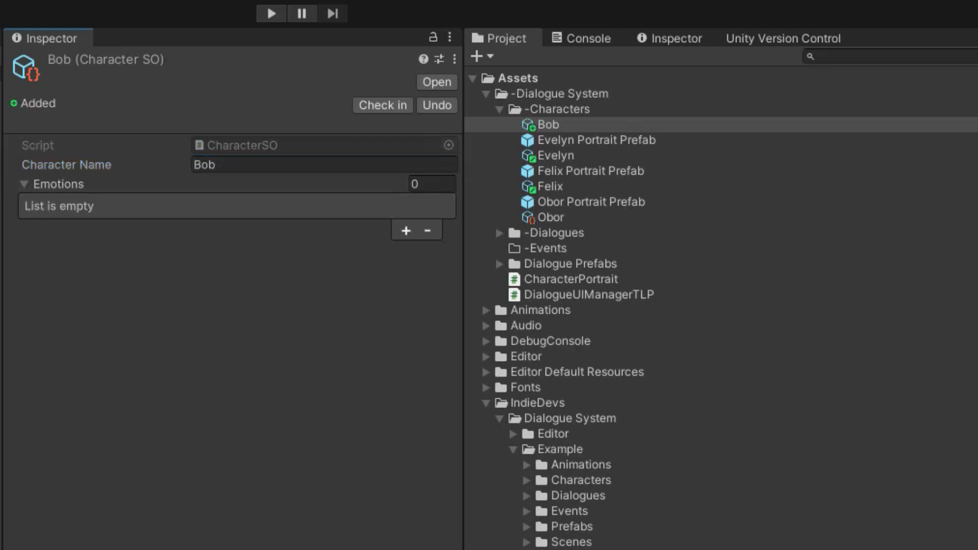
Add three empty entries to Bob's Emotions list and make the first one ready for editing
{"action": "left_click", "coordinate": [406, 231]}
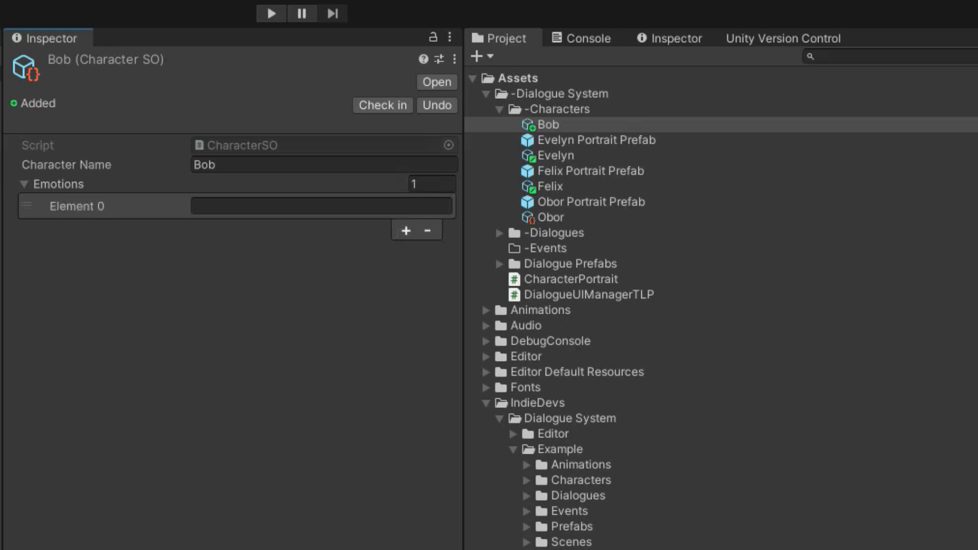
{"action": "left_click", "coordinate": [406, 231]}
{"action": "left_click", "coordinate": [406, 252]}
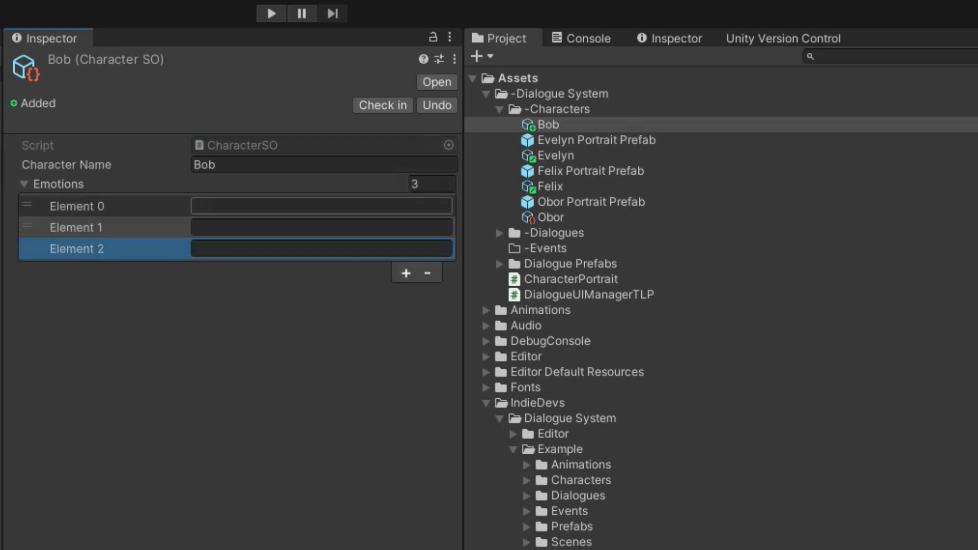
{"action": "left_click", "coordinate": [321, 206]}
{"action": "type", "text": "fhdkjfhdjk"}
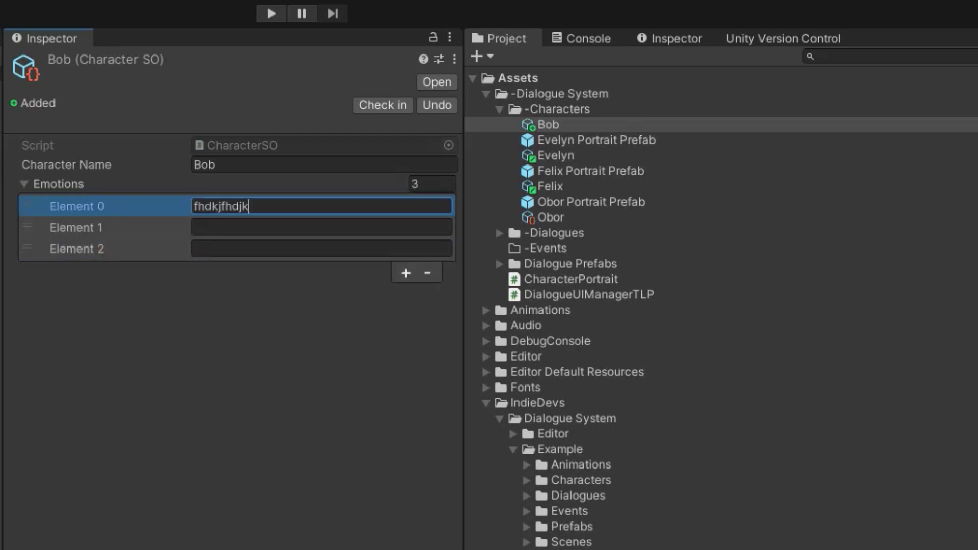
{"action": "key", "text": "BackSpace"}
{"action": "key", "text": "BackSpace"}
{"action": "key", "text": "BackSpace"}
{"action": "key", "text": "BackSpace"}
{"action": "key", "text": "BackSpace"}
{"action": "key", "text": "BackSpace"}
{"action": "key", "text": "BackSpace"}
{"action": "key", "text": "BackSpace"}
{"action": "key", "text": "BackSpace"}
{"action": "key", "text": "BackSpace"}
Name Bob's three emotions Happy, Sad and Mad, in that order
{"action": "type", "text": "Happy"}
{"action": "key", "text": "Tab"}
{"action": "type", "text": "Sad"}
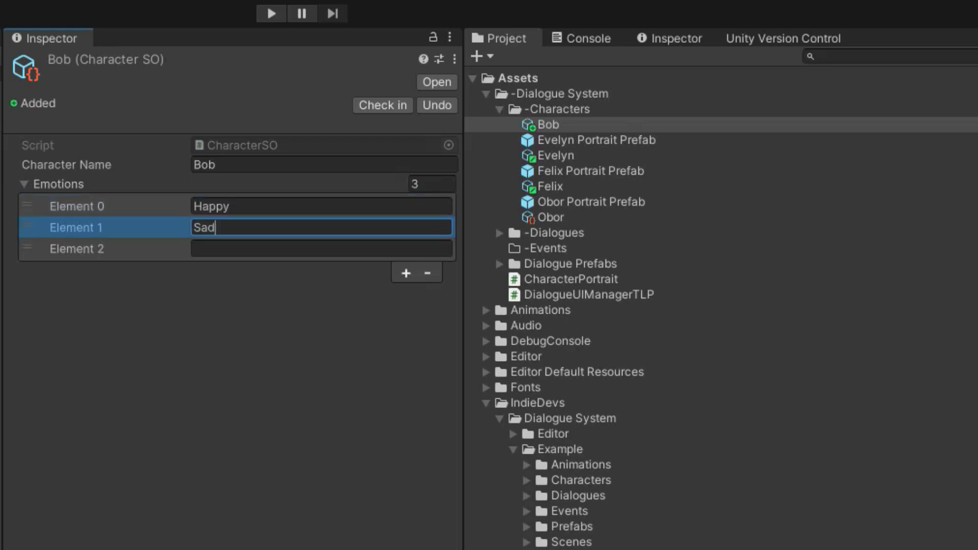
{"action": "key", "text": "Tab"}
{"action": "type", "text": "Mad"}
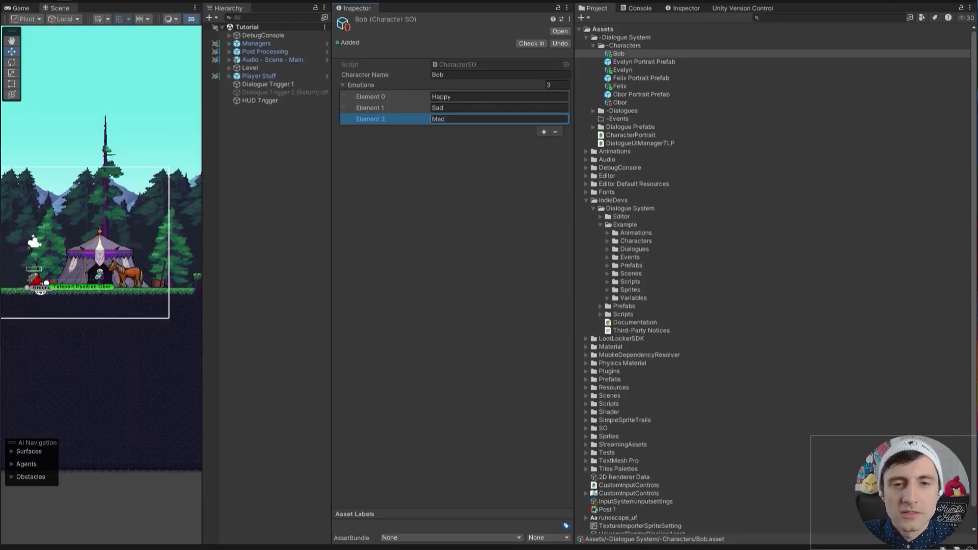
{"action": "key", "text": "Tab"}
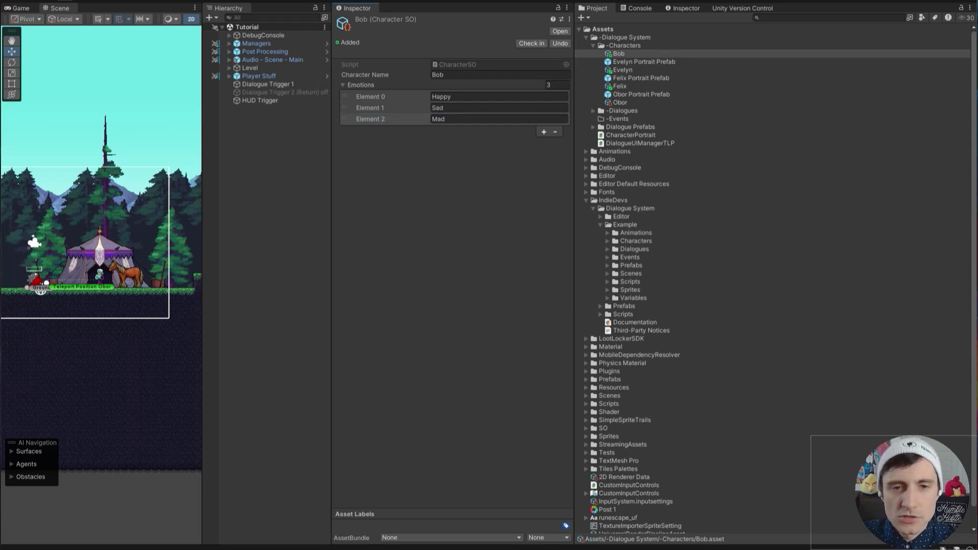
Add a fourth emotion named Wave to Bob's Emotions list
{"action": "left_click", "coordinate": [544, 131]}
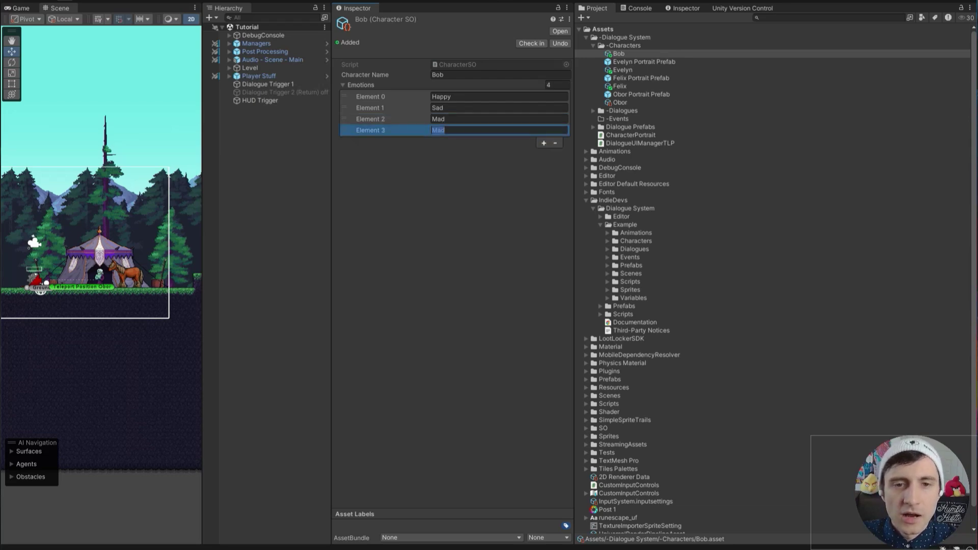
{"action": "type", "text": "Wave"}
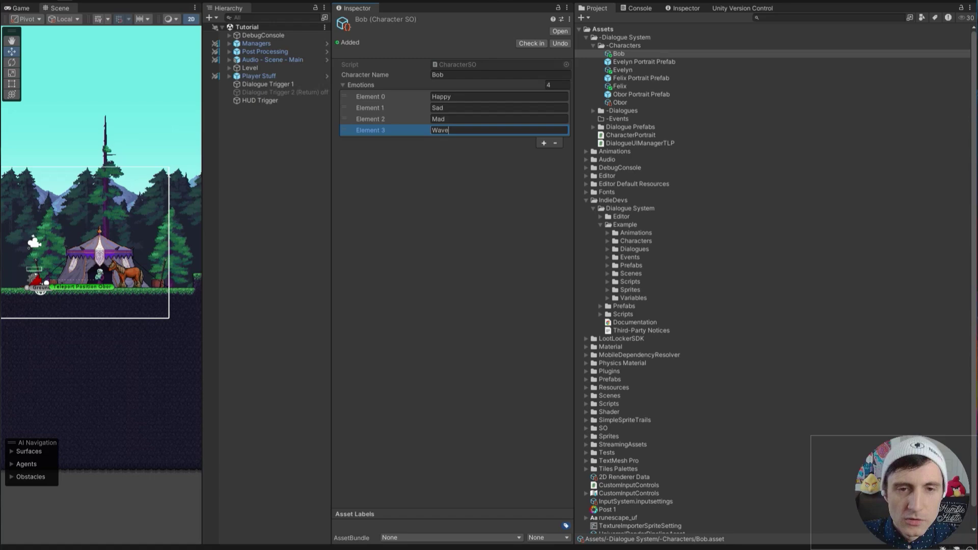
{"action": "key", "text": "Return"}
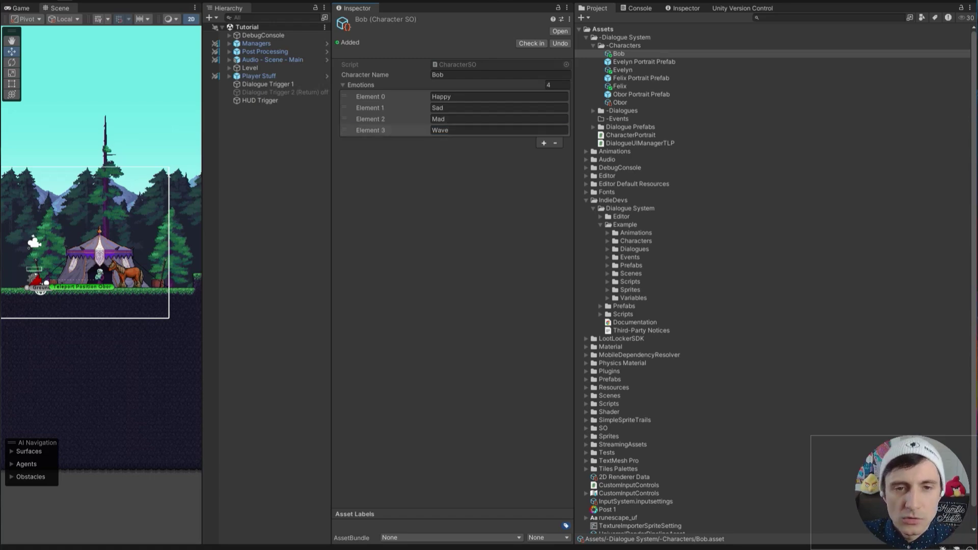
Add a fifth emotion named Jump to Bob's Emotions list
{"action": "left_click", "coordinate": [387, 131]}
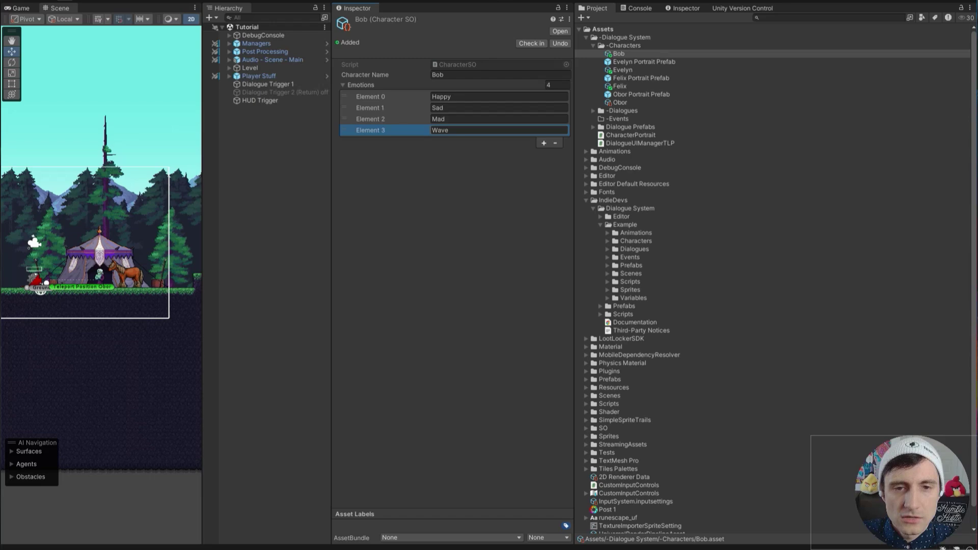
{"action": "left_click", "coordinate": [515, 168]}
{"action": "left_click", "coordinate": [544, 144]}
{"action": "left_click", "coordinate": [543, 142]}
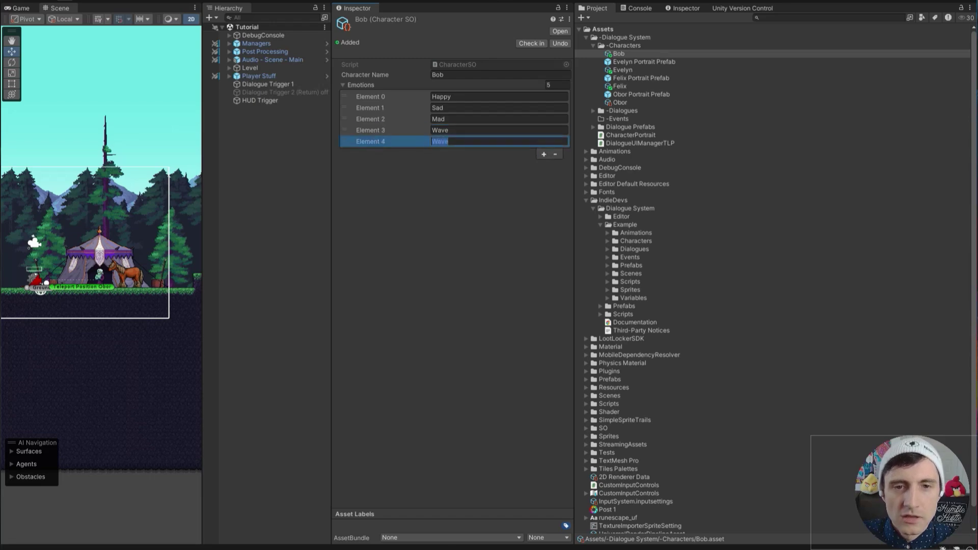
{"action": "type", "text": "Jump"}
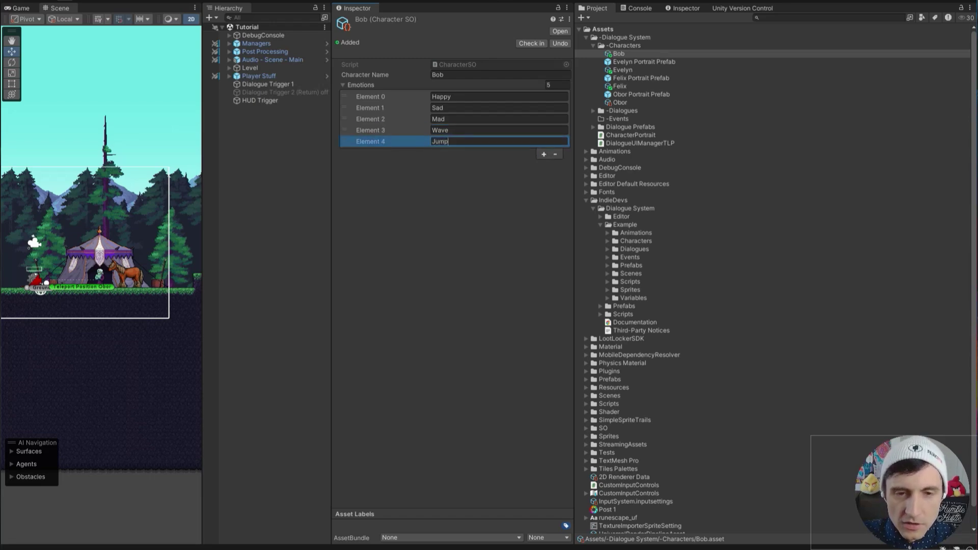
{"action": "key", "text": "Return"}
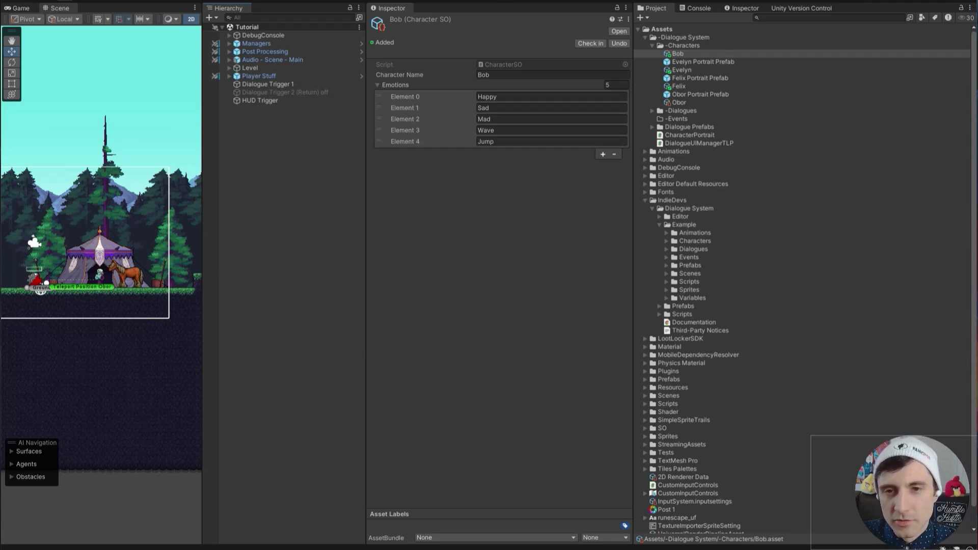
Delete the Bob character asset from the -Characters folder
{"action": "left_click", "coordinate": [703, 62]}
{"action": "left_click", "coordinate": [677, 54]}
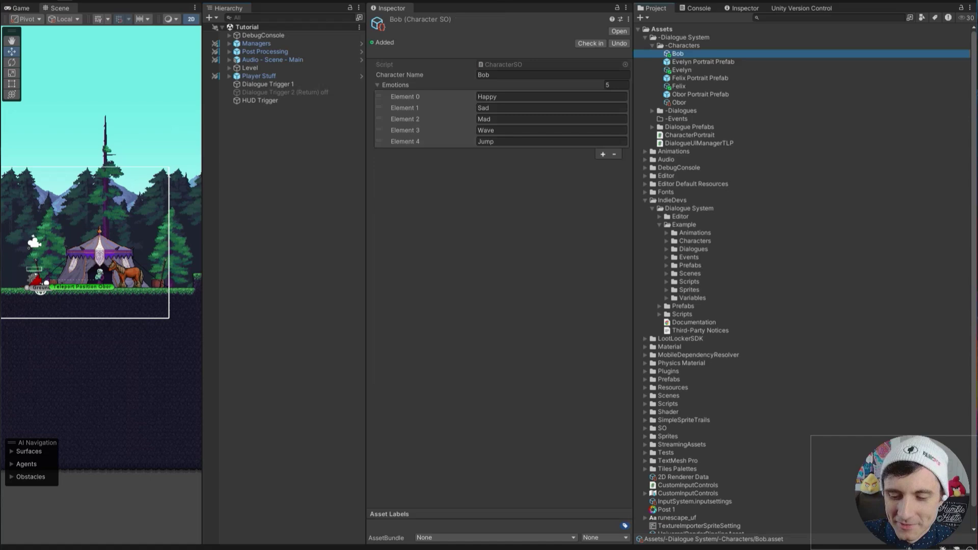
{"action": "key", "text": "Delete"}
{"action": "key", "text": "Return"}
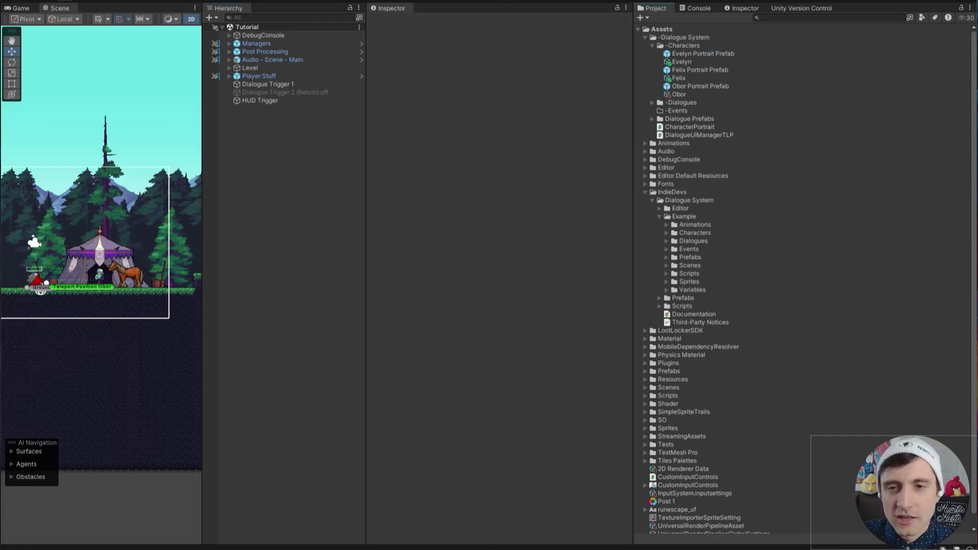
{"action": "left_click", "coordinate": [681, 62]}
{"action": "right_click", "coordinate": [681, 45]}
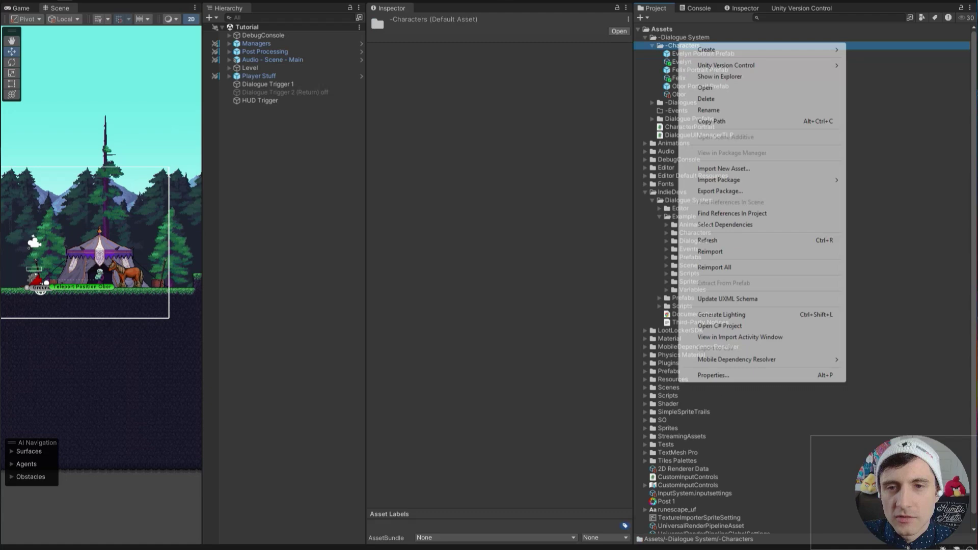
{"action": "mouse_move", "coordinate": [714, 49]}
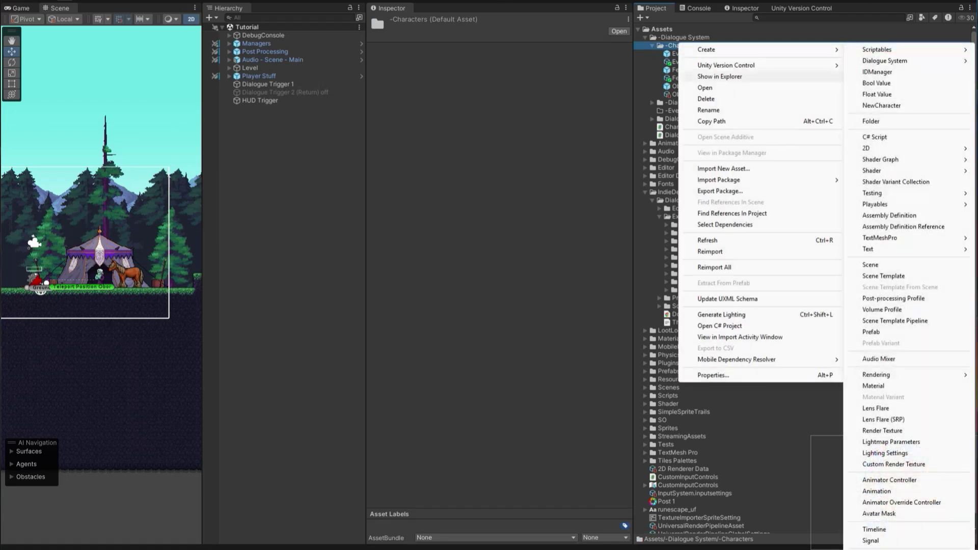
{"action": "left_click", "coordinate": [675, 61]}
Duplicate the Felix character asset and delete the copy
{"action": "left_click", "coordinate": [679, 78]}
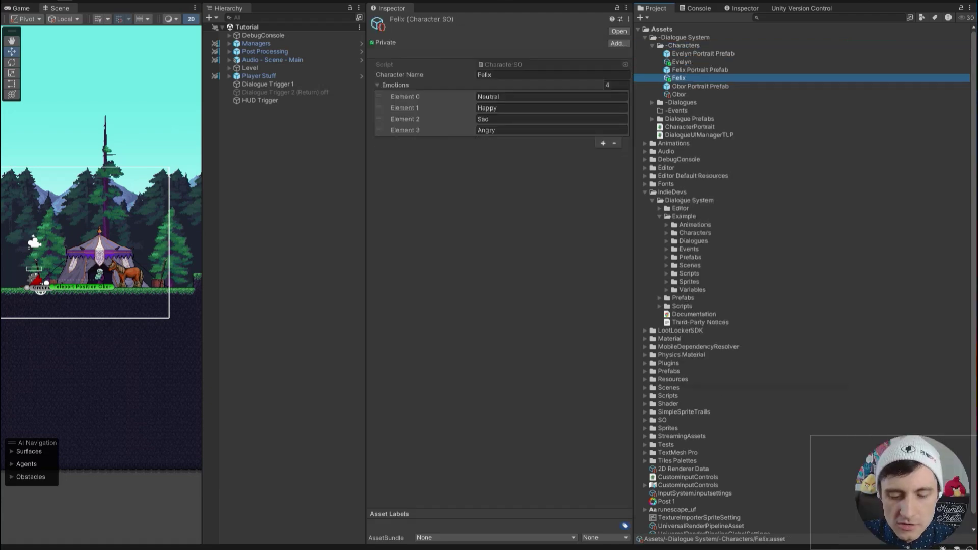
{"action": "key", "text": "ctrl+d"}
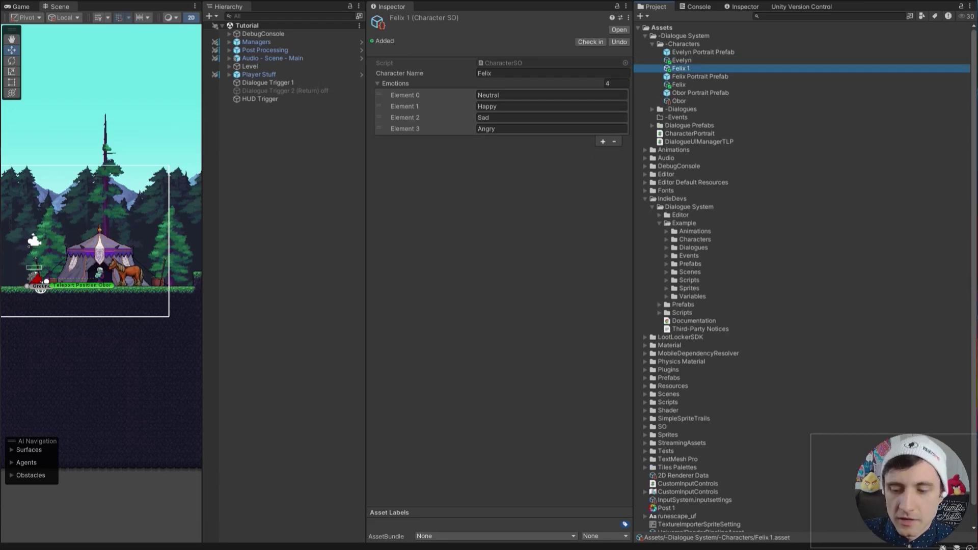
{"action": "key", "text": "Delete"}
Open the Evelyn Portrait Prefab for editing and enlarge the scene view and Inspector
{"action": "left_click", "coordinate": [682, 60]}
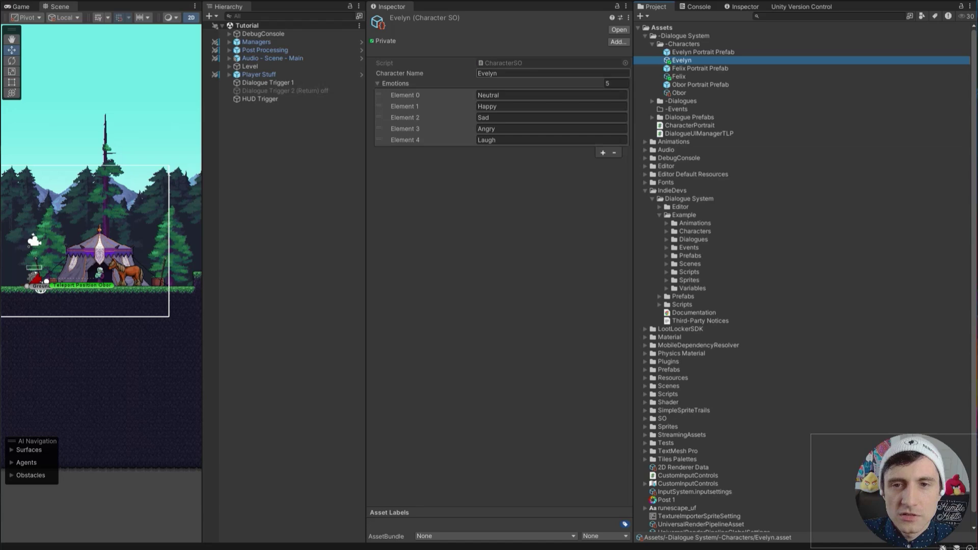
{"action": "double_click", "coordinate": [704, 52]}
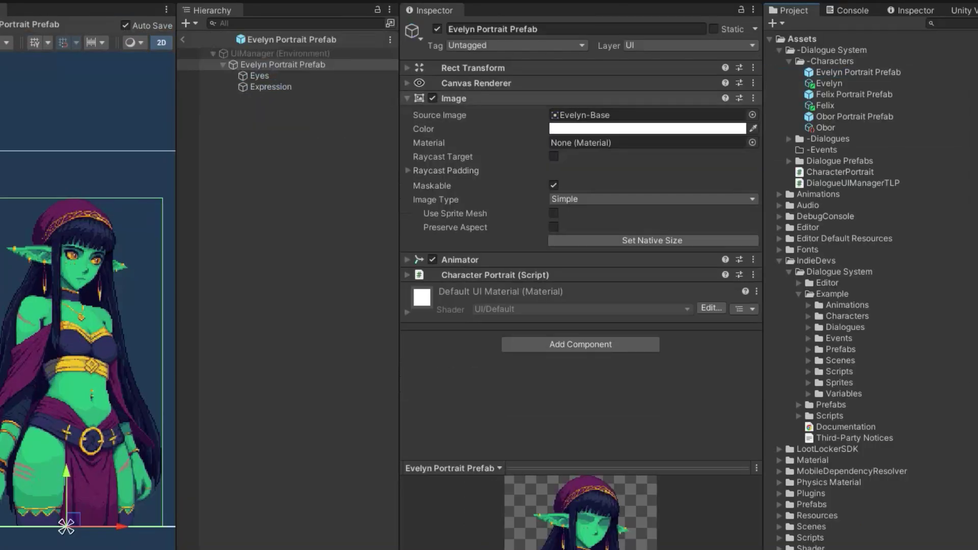
{"action": "left_click_drag", "start_coordinate": [763, 104], "coordinate": [953, 113]}
{"action": "left_click_drag", "start_coordinate": [400, 275], "coordinate": [555, 275]}
{"action": "left_click_drag", "start_coordinate": [177, 275], "coordinate": [307, 276]}
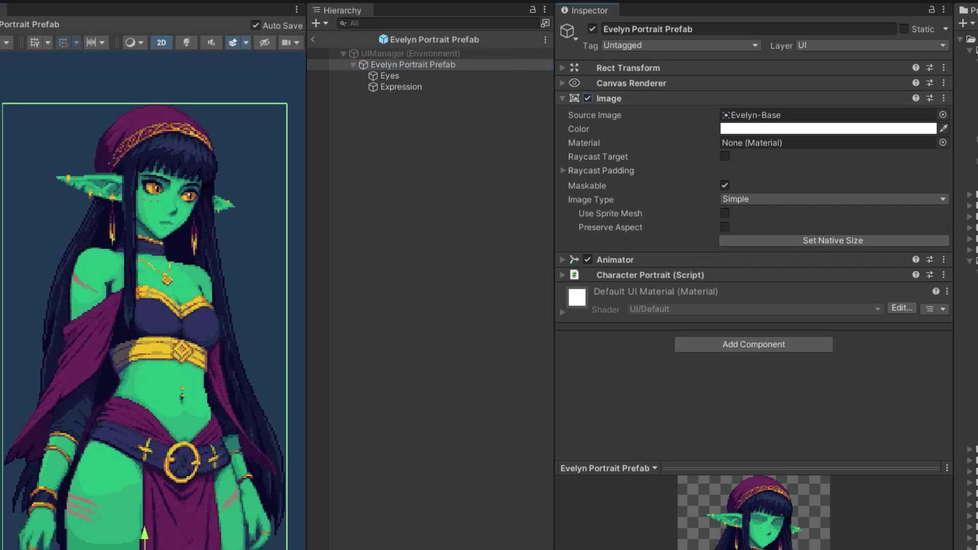
Examine the images that make up the Evelyn portrait: the base Image component and the Eyes and Expression child objects
{"action": "left_click", "coordinate": [587, 99]}
{"action": "left_click", "coordinate": [588, 99]}
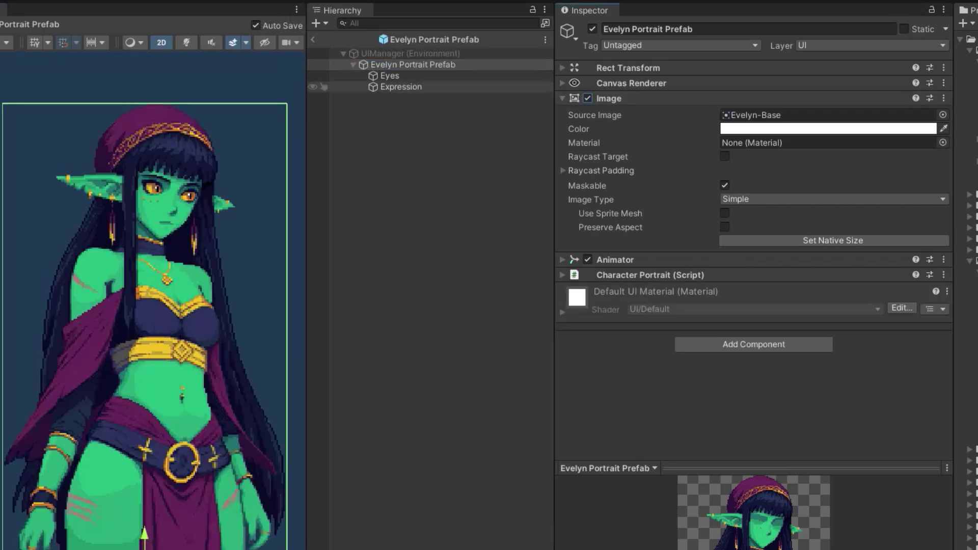
{"action": "left_click", "coordinate": [390, 76]}
{"action": "left_click", "coordinate": [401, 87]}
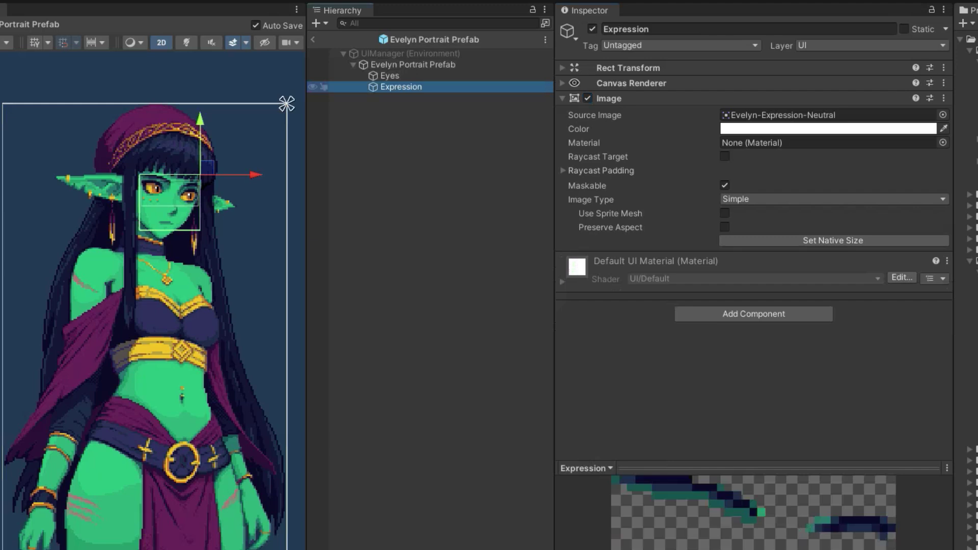
{"action": "left_click", "coordinate": [390, 76]}
{"action": "left_click", "coordinate": [401, 86]}
{"action": "left_click", "coordinate": [390, 76]}
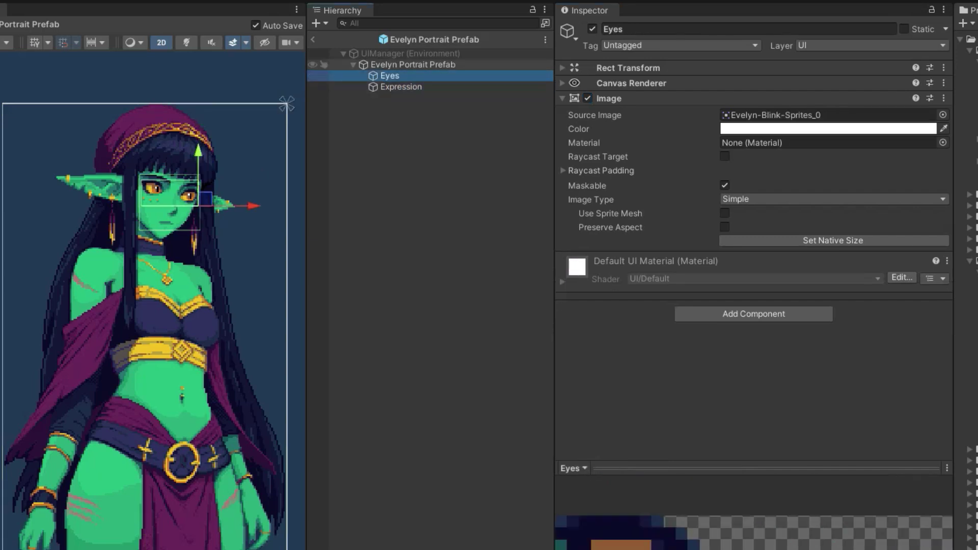
{"action": "left_click", "coordinate": [413, 65]}
Collapse the prefab's Image component and expand its Character Portrait script in a wider Inspector
{"action": "left_click_drag", "start_coordinate": [554, 254], "coordinate": [515, 255]}
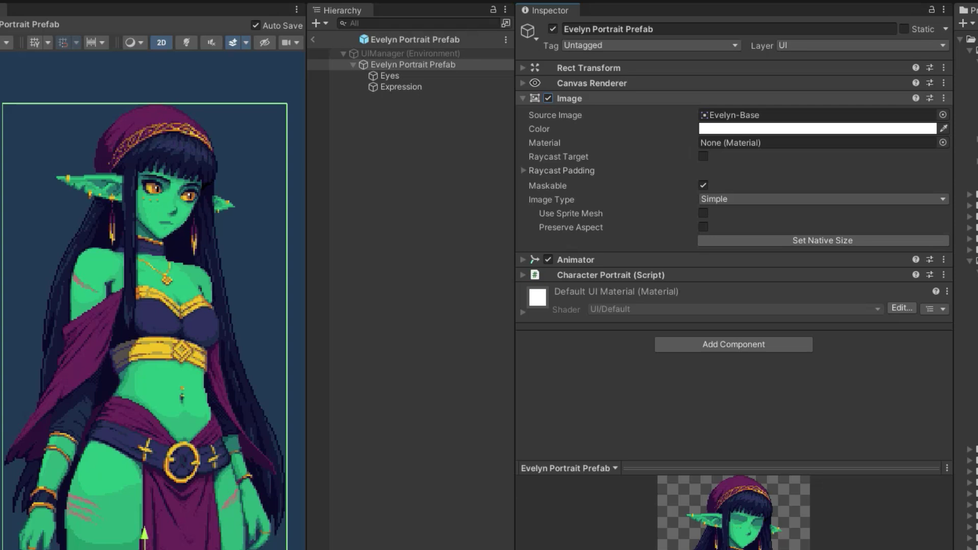
{"action": "left_click", "coordinate": [591, 99]}
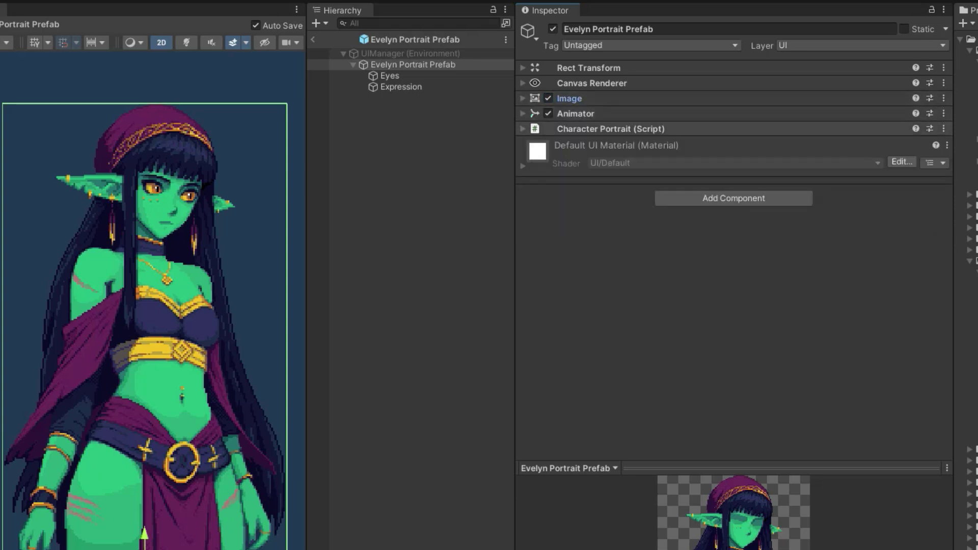
{"action": "left_click", "coordinate": [611, 129]}
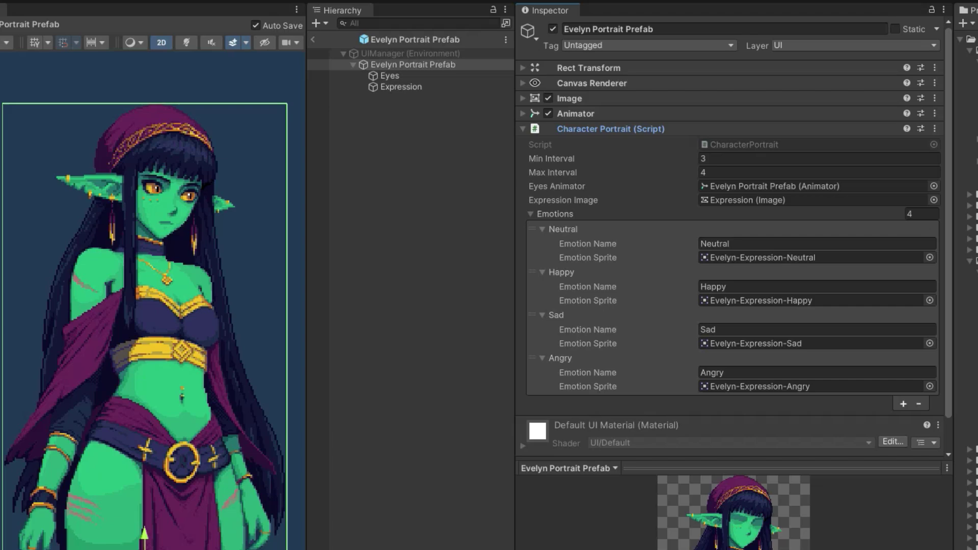
{"action": "left_click_drag", "start_coordinate": [515, 306], "coordinate": [420, 306]}
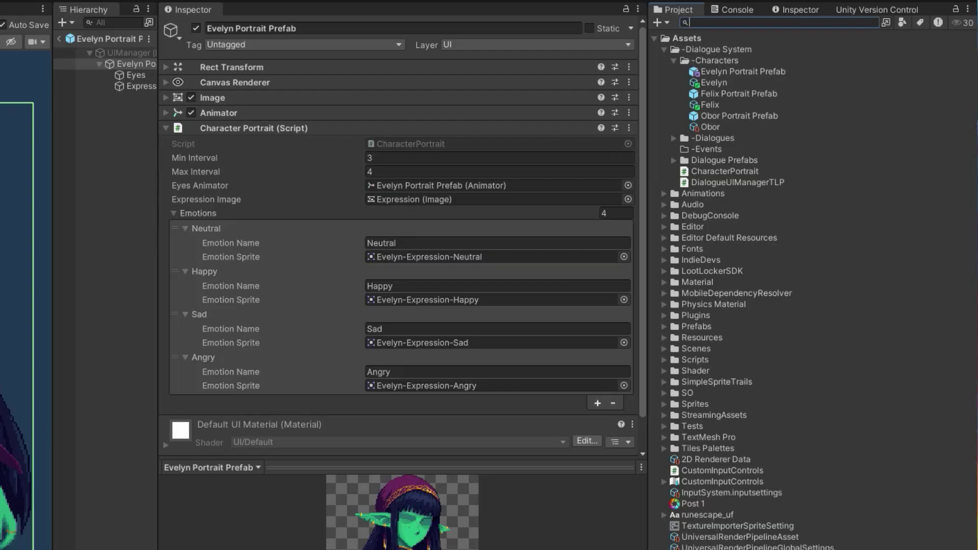
Search the project for "character por" and view the code of both CharacterPortrait scripts
{"action": "type", "text": "cha"}
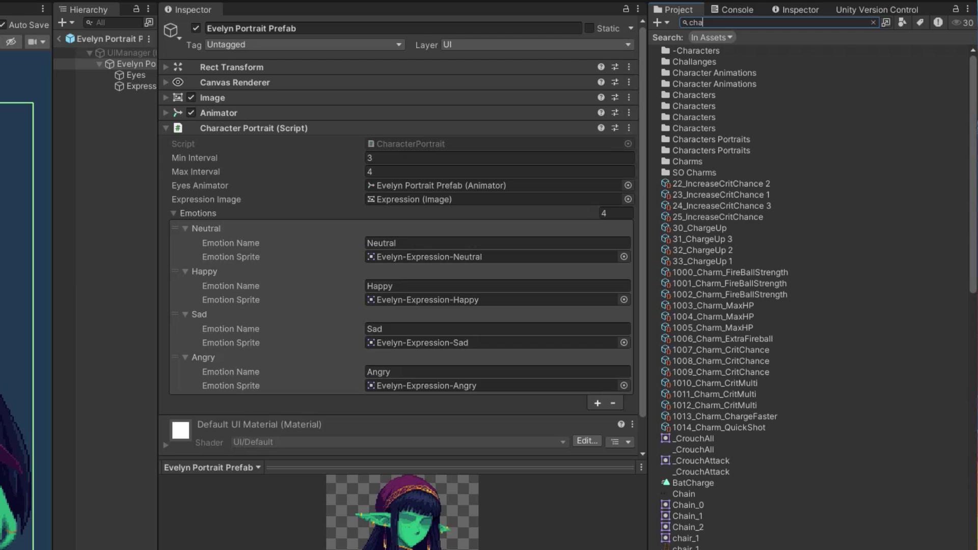
{"action": "type", "text": "racter por"}
{"action": "left_click", "coordinate": [707, 73]}
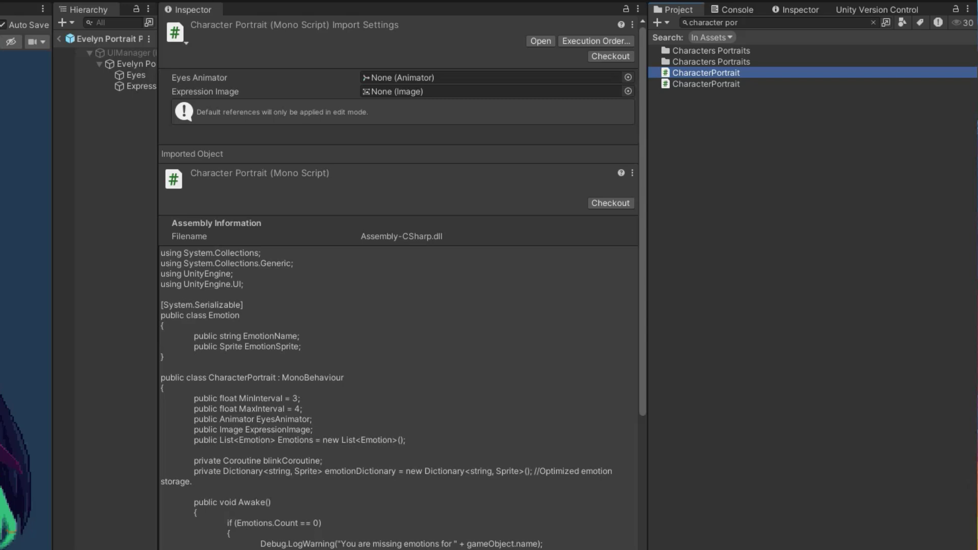
{"action": "left_click", "coordinate": [706, 84]}
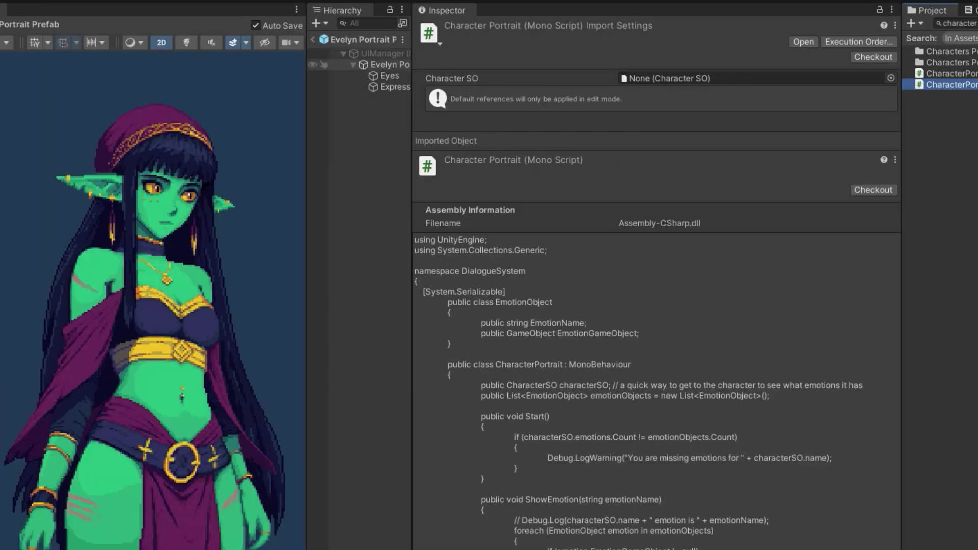
Review the Min Interval, Max Interval and Eyes Animator settings of the Character Portrait script on the Evelyn Portrait Prefab
{"action": "left_click", "coordinate": [136, 64]}
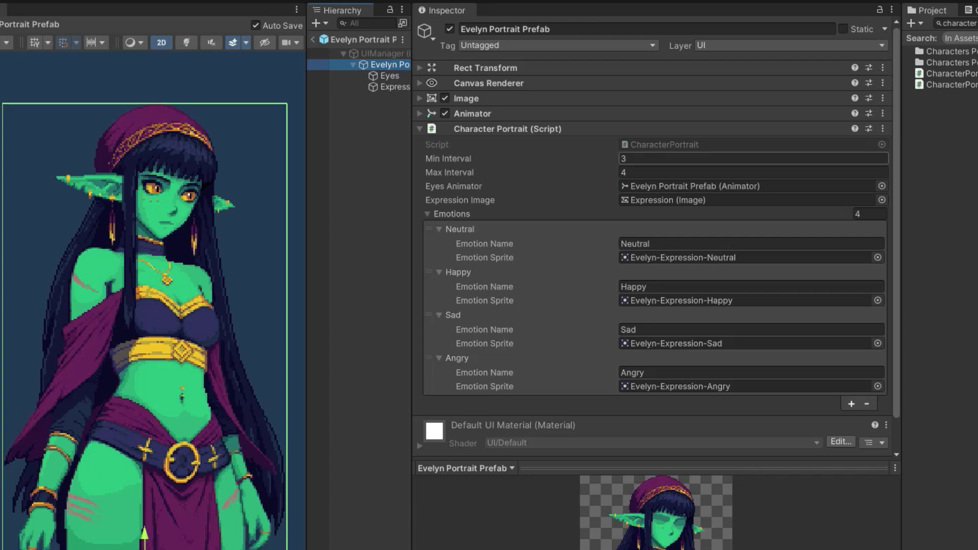
{"action": "left_click", "coordinate": [754, 159]}
{"action": "left_click", "coordinate": [754, 172]}
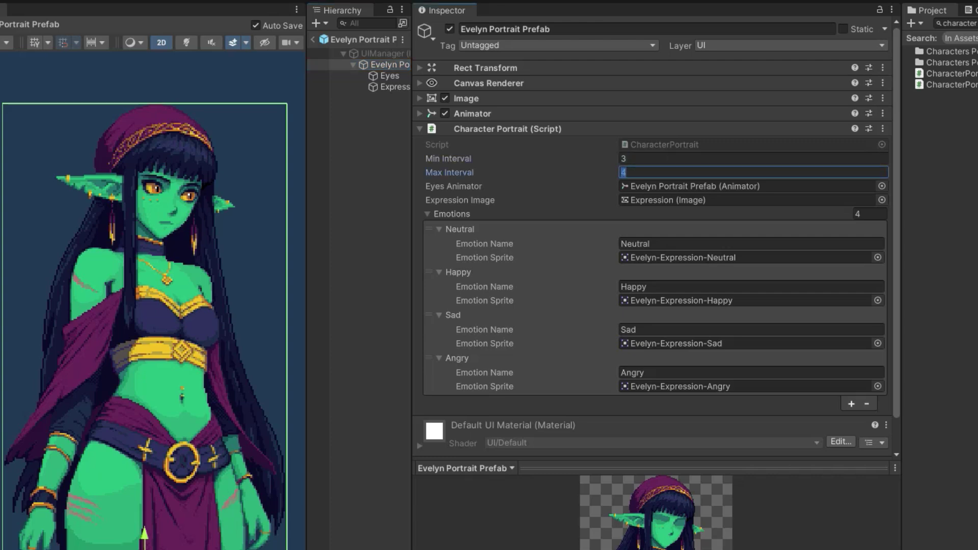
{"action": "left_click", "coordinate": [746, 186]}
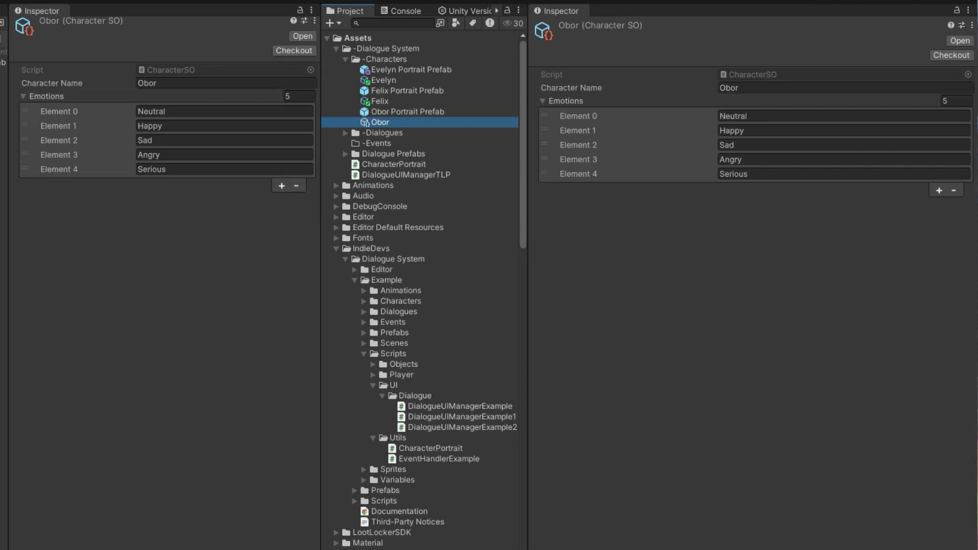
Lock the second Inspector on the Evelyn character asset and display the Evelyn Portrait Prefab's Character Portrait settings in the first Inspector
{"action": "left_click", "coordinate": [384, 81]}
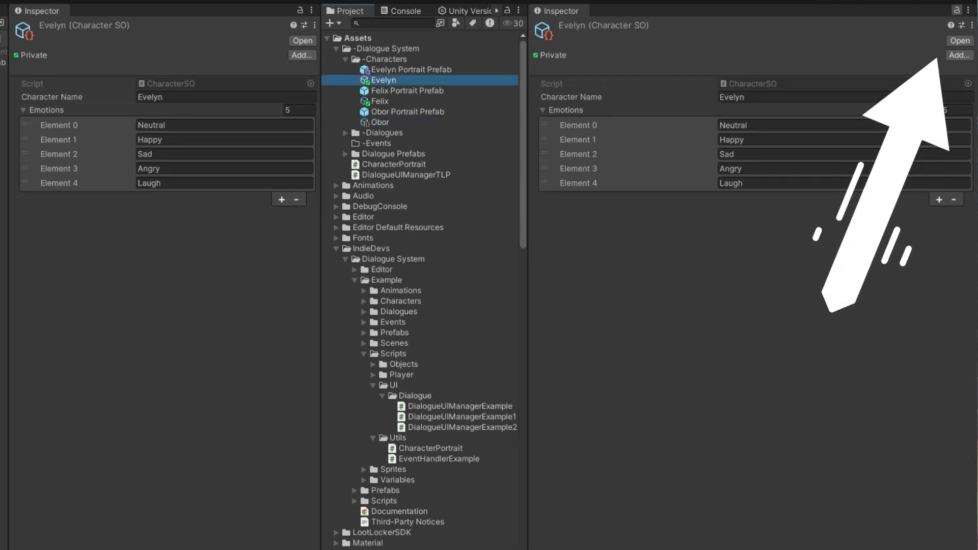
{"action": "left_click", "coordinate": [957, 10]}
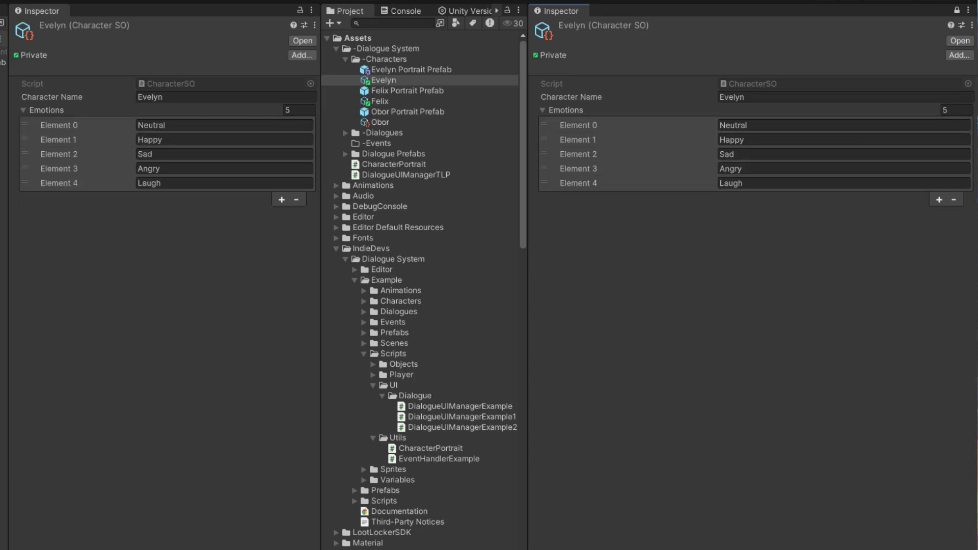
{"action": "left_click", "coordinate": [224, 71]}
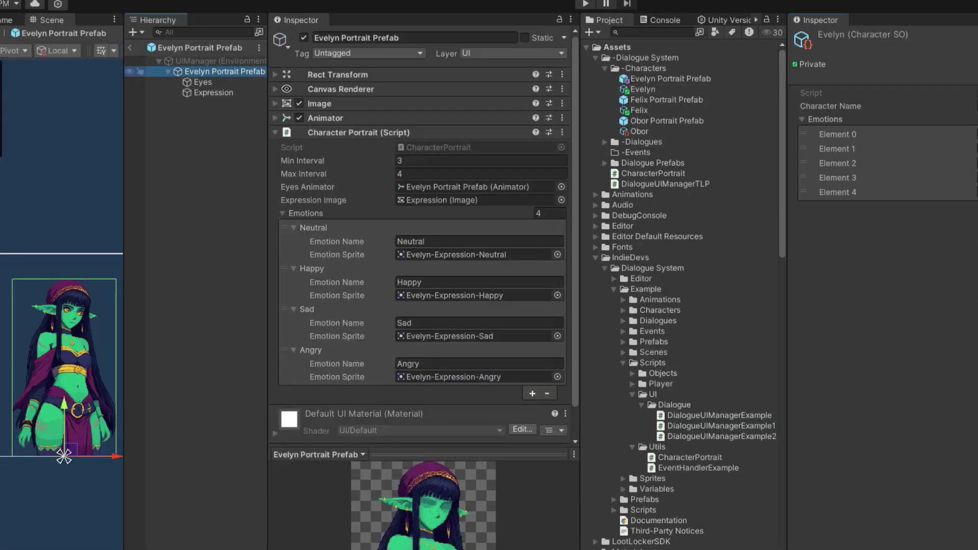
{"action": "scroll", "coordinate": [433, 176], "scroll_direction": "down", "scroll_amount": 2}
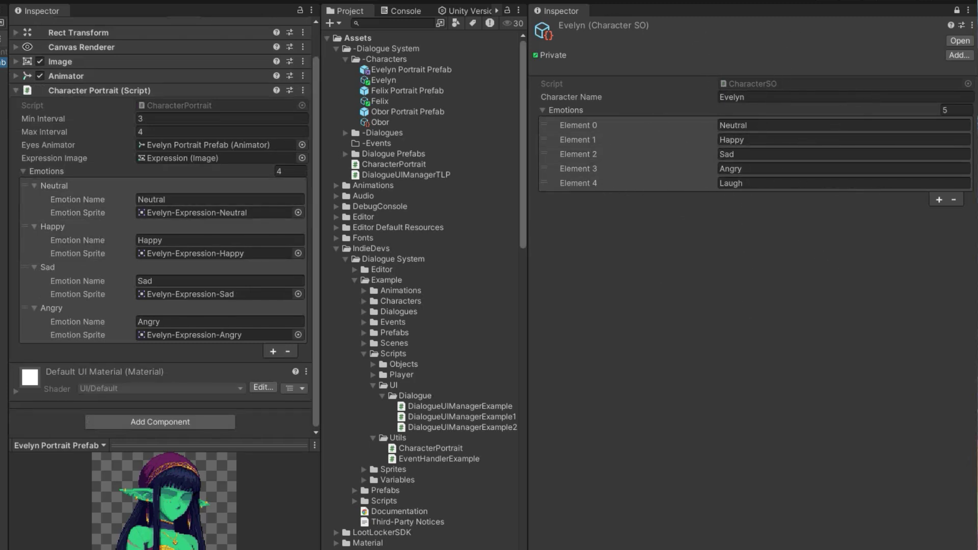
Compare the Emotions entries on the Evelyn Portrait Prefab with Evelyn's character emotions, starting with the Neutral emotion name
{"action": "left_click", "coordinate": [384, 80]}
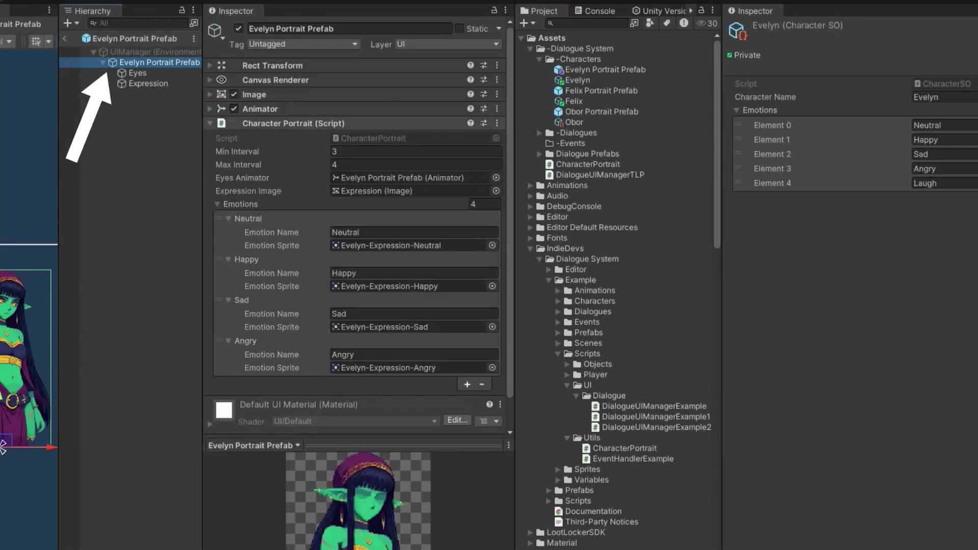
{"action": "scroll", "coordinate": [357, 255], "scroll_direction": "down", "scroll_amount": 2}
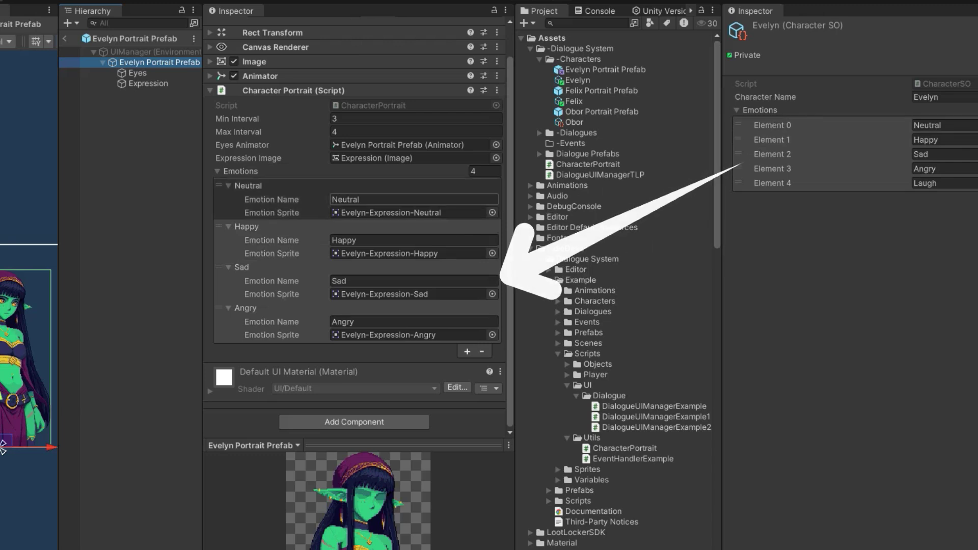
{"action": "left_click", "coordinate": [240, 172]}
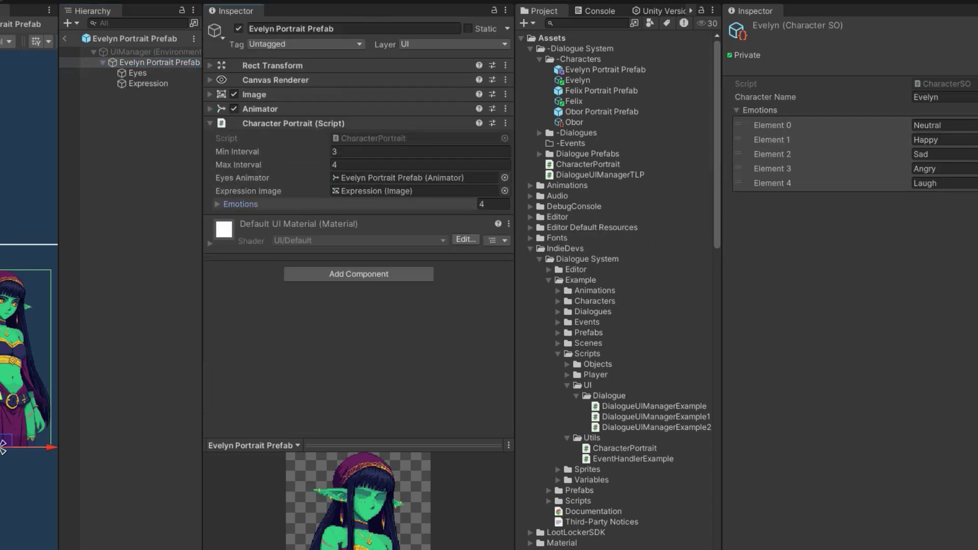
{"action": "left_click", "coordinate": [240, 204]}
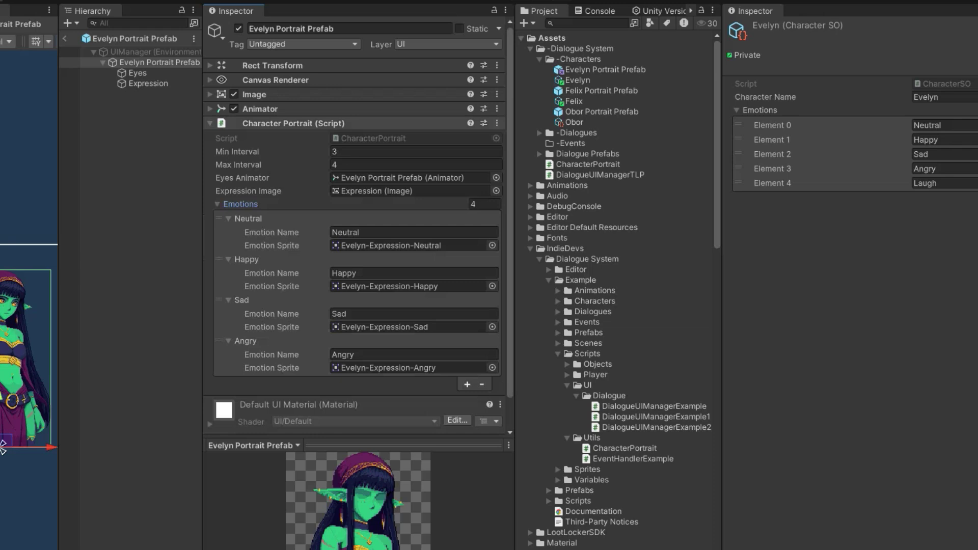
{"action": "scroll", "coordinate": [408, 164], "scroll_direction": "down", "scroll_amount": 2}
{"action": "left_click", "coordinate": [358, 200]}
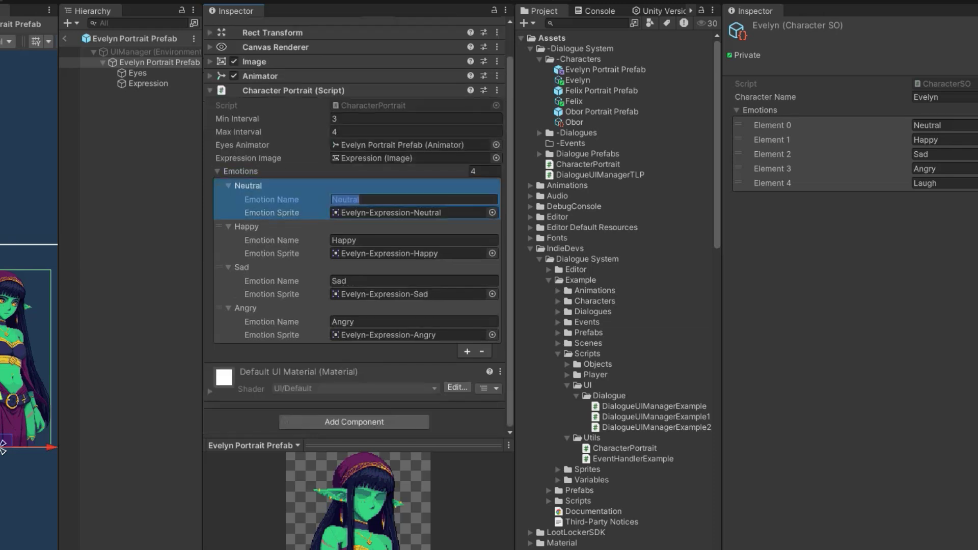
Change the Happy emotion's name to Smile on the Evelyn Portrait Prefab and select the Happy entry in Evelyn's character emotions for comparison
{"action": "double_click", "coordinate": [359, 199]}
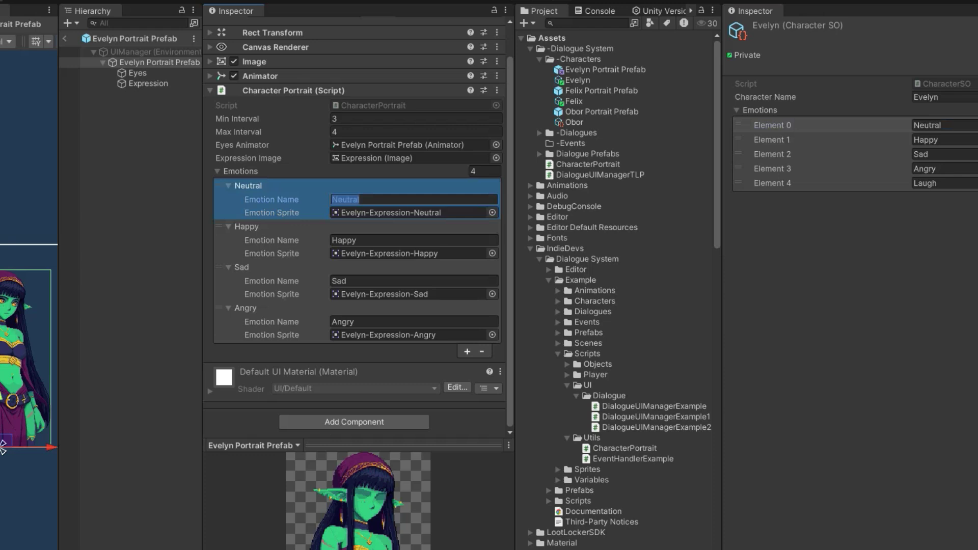
{"action": "left_click", "coordinate": [357, 240]}
{"action": "type", "text": "Smile"}
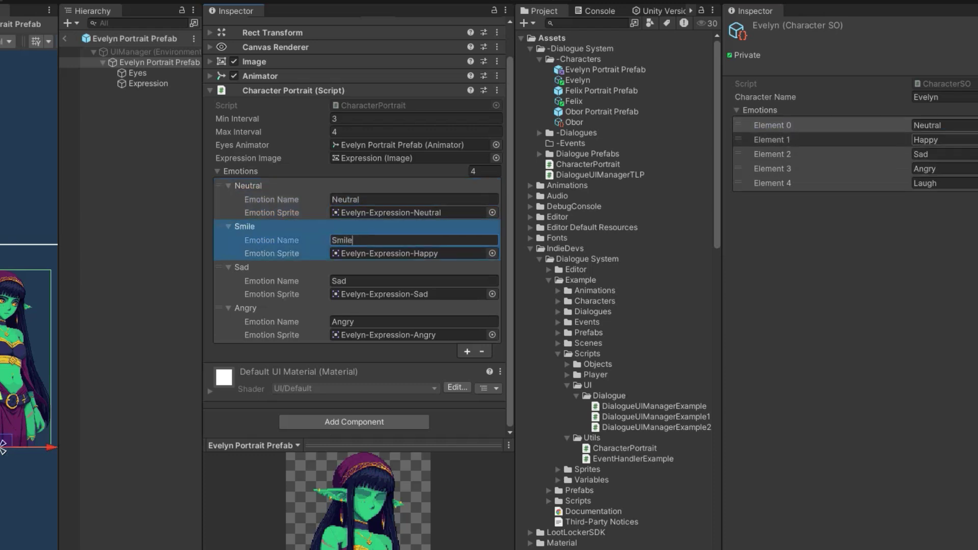
{"action": "left_click", "coordinate": [943, 140]}
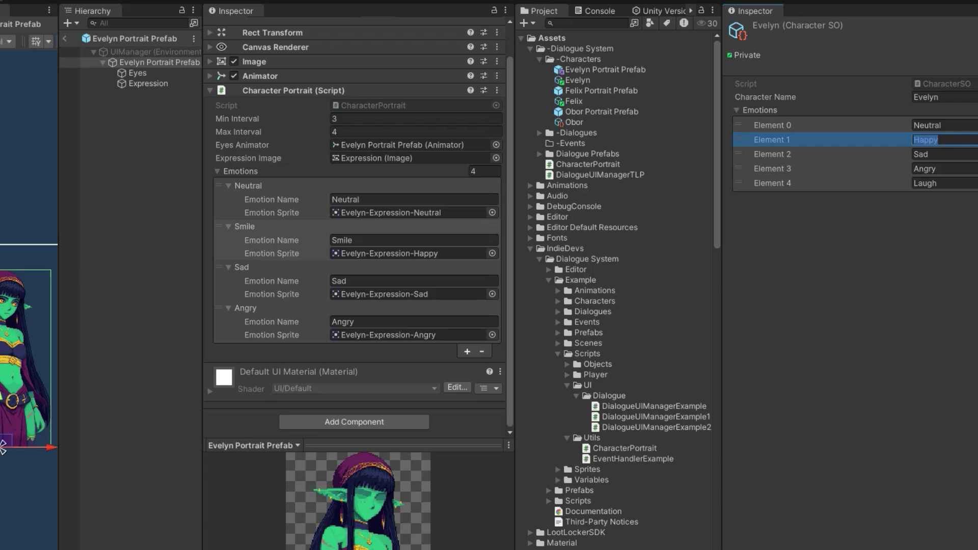
{"action": "left_click", "coordinate": [597, 10]}
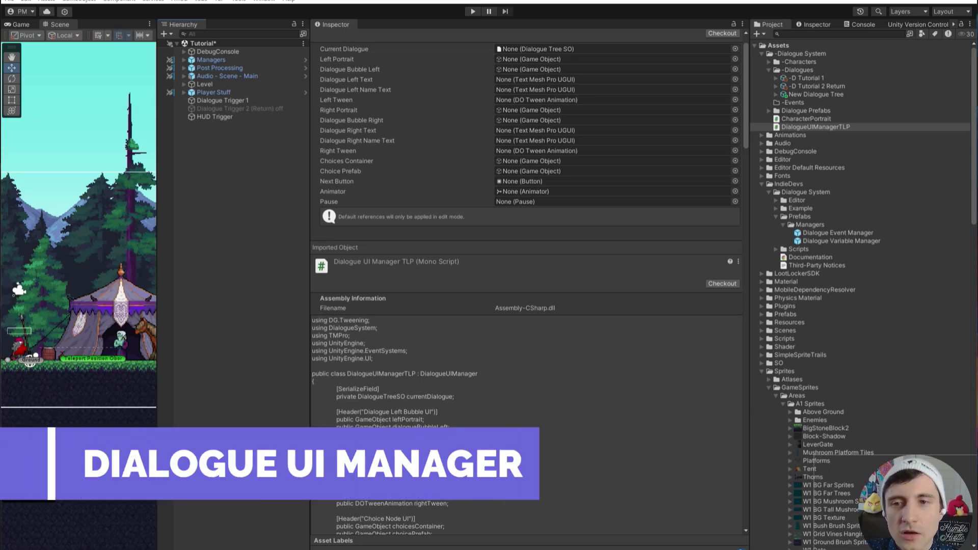
Create a C# script named NewDialogueSystem in the -Dialogue System folder and delete its default Start and Update methods
{"action": "right_click", "coordinate": [792, 53]}
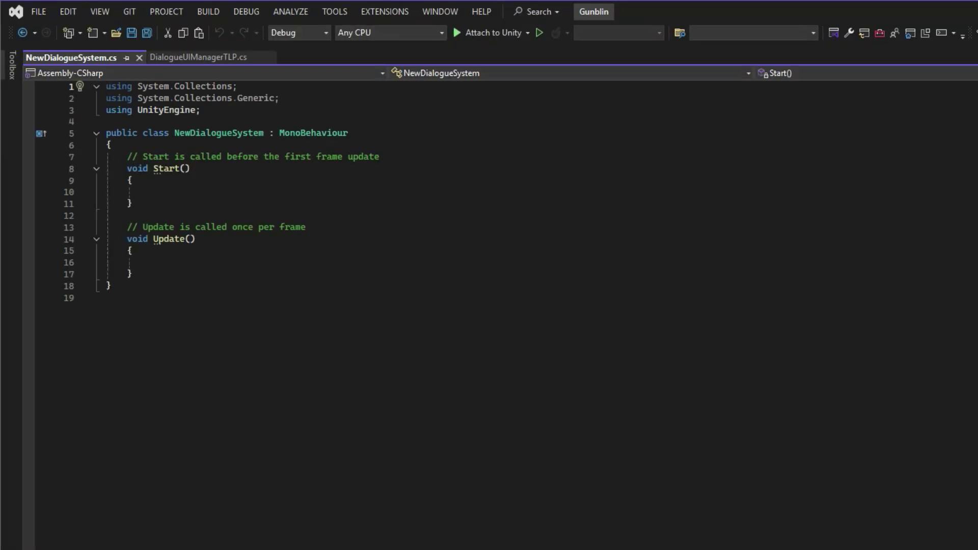
{"action": "left_click_drag", "start_coordinate": [133, 274], "coordinate": [105, 157]}
{"action": "key", "text": "Delete"}
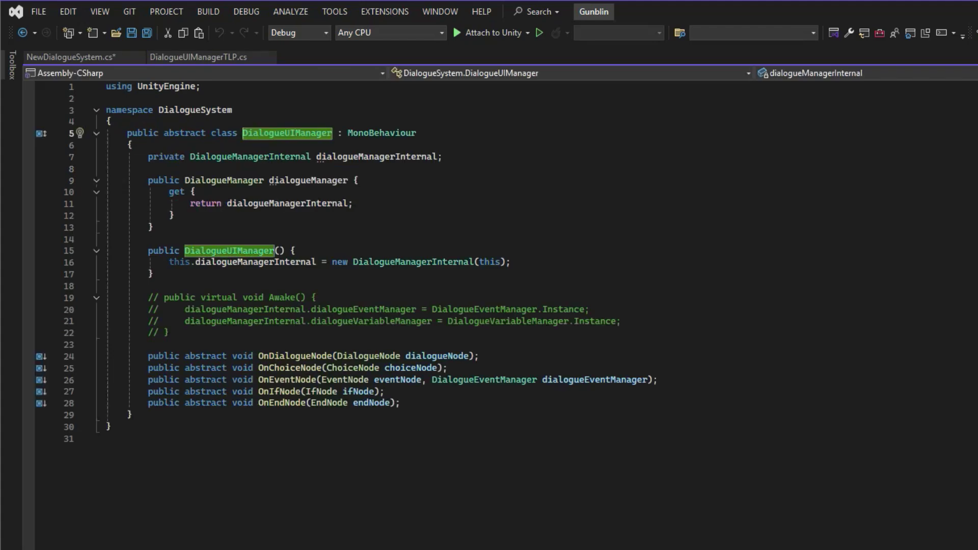
Make the NewDialogueSystem class inherit from DialogueUIManager and implement the abstract class's members
{"action": "double_click", "coordinate": [177, 110]}
{"action": "key", "text": "ctrl+Tab"}
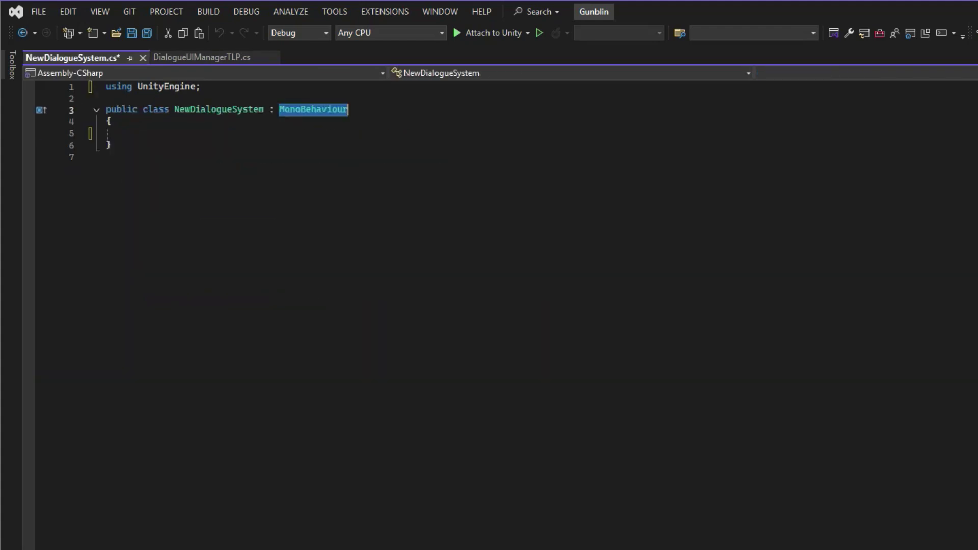
{"action": "type", "text": "DialogueUIManager"}
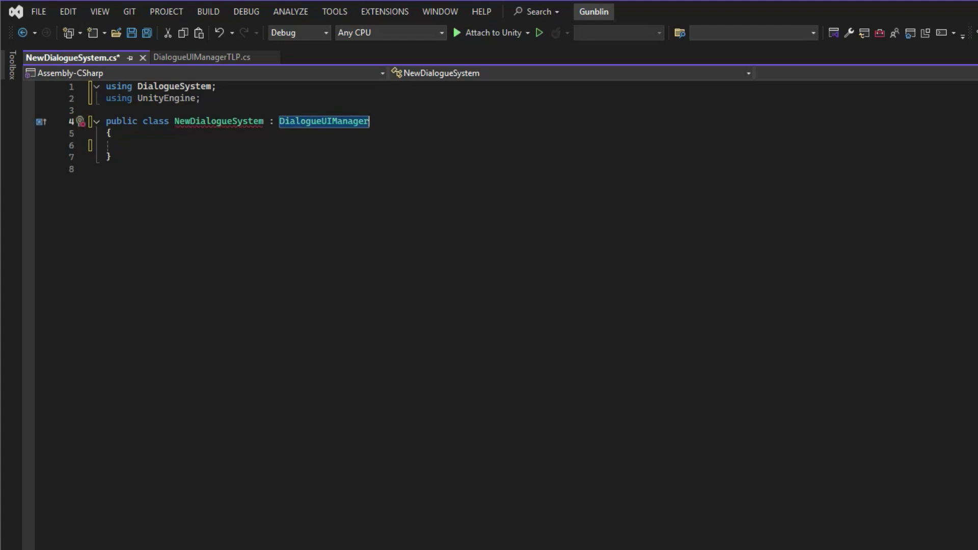
{"action": "mouse_move", "coordinate": [212, 122]}
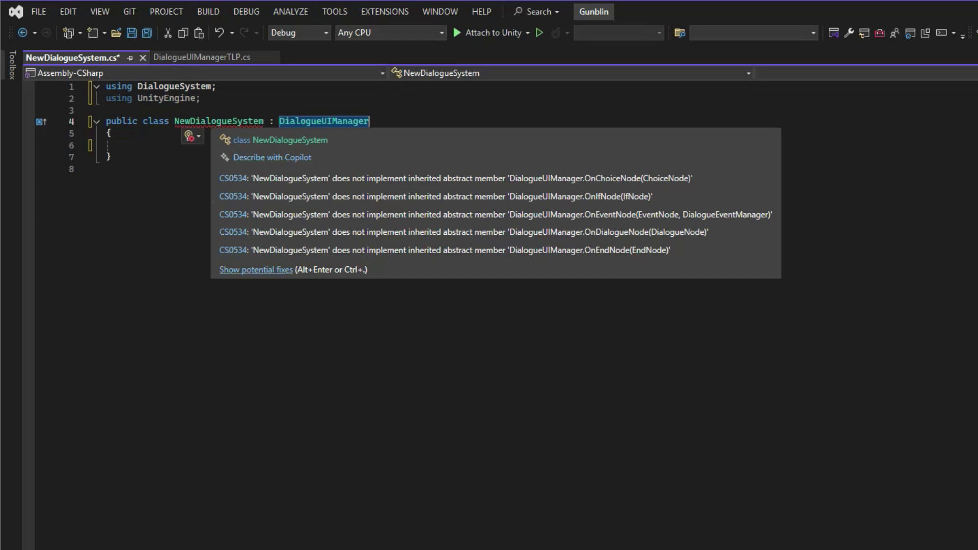
{"action": "left_click", "coordinate": [256, 270]}
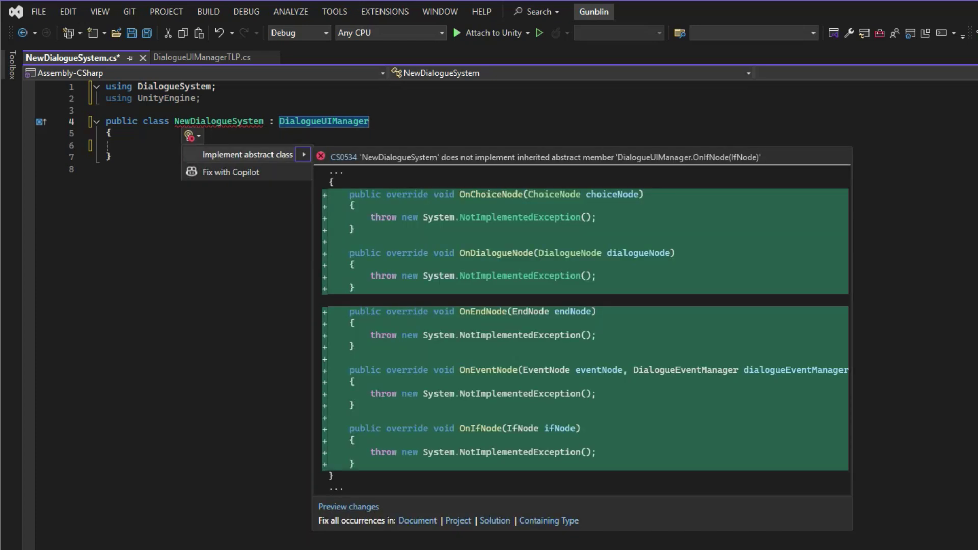
{"action": "key", "text": "Return"}
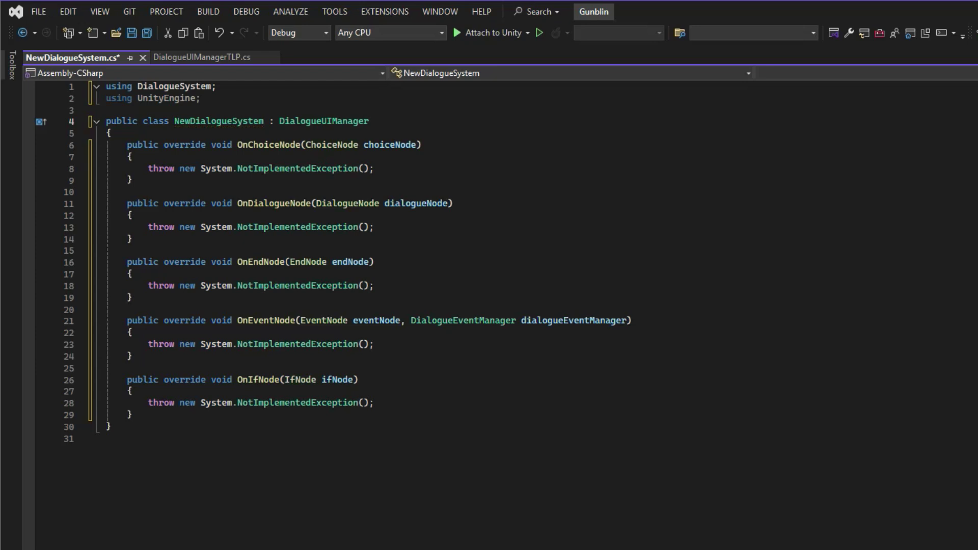
Remove the NotImplementedException line from all five overridden node methods in NewDialogueSystem
{"action": "left_click", "coordinate": [375, 403]}
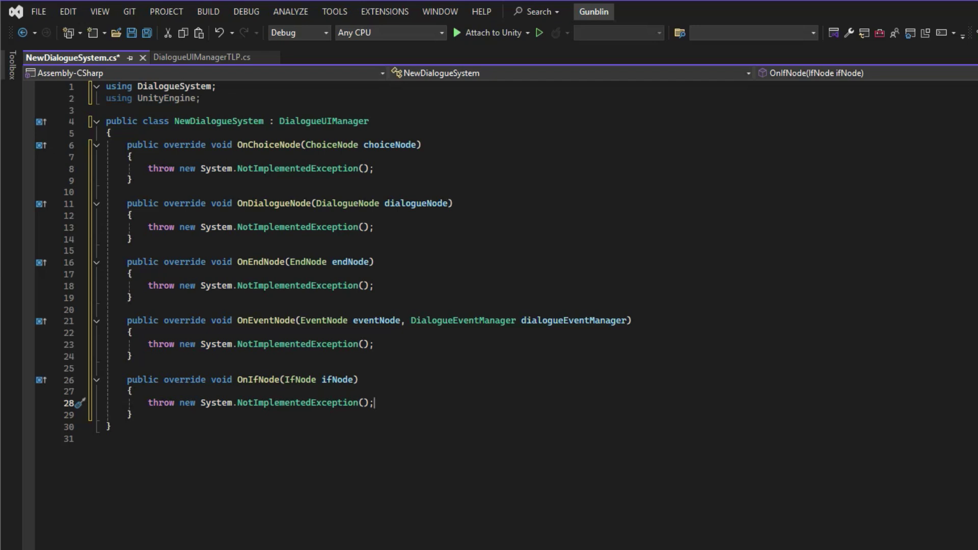
{"action": "left_click_drag", "start_coordinate": [375, 403], "coordinate": [128, 403]}
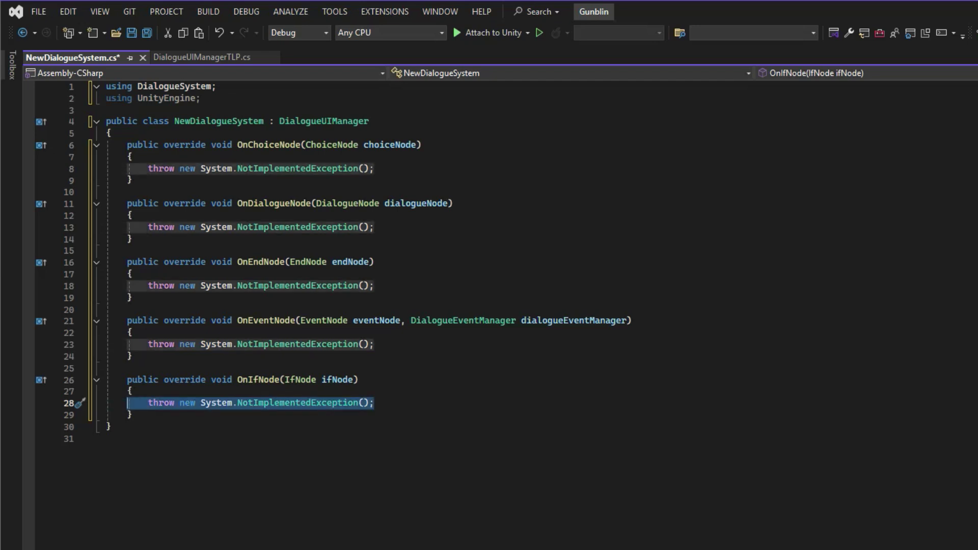
{"action": "key", "text": "BackSpace"}
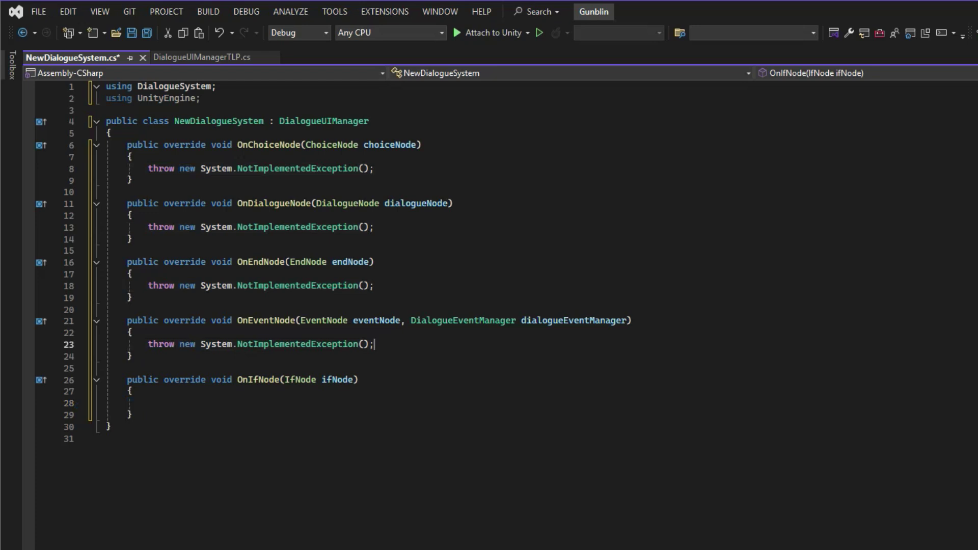
{"action": "left_click_drag", "start_coordinate": [375, 345], "coordinate": [148, 345]}
{"action": "key", "text": "BackSpace"}
{"action": "left_click_drag", "start_coordinate": [149, 286], "coordinate": [375, 286]}
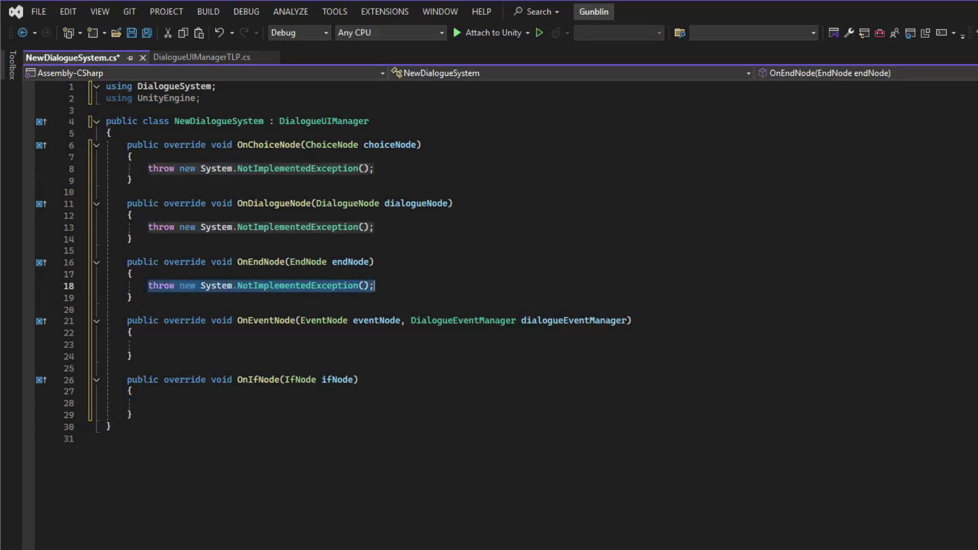
{"action": "key", "text": "BackSpace"}
{"action": "left_click_drag", "start_coordinate": [375, 227], "coordinate": [148, 226]}
{"action": "key", "text": "Delete"}
{"action": "left_click_drag", "start_coordinate": [148, 168], "coordinate": [374, 168]}
{"action": "key", "text": "Delete"}
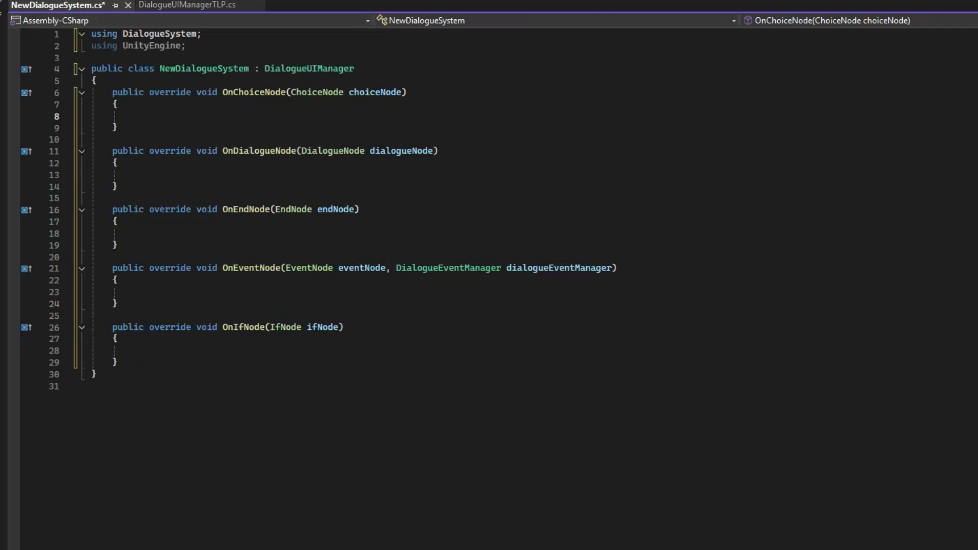
Switch to Unity and review the DialogueUIManagerExample scripts in the Example folder, including the settings of DialogueUIManagerExample1
{"action": "key", "text": "alt+Tab"}
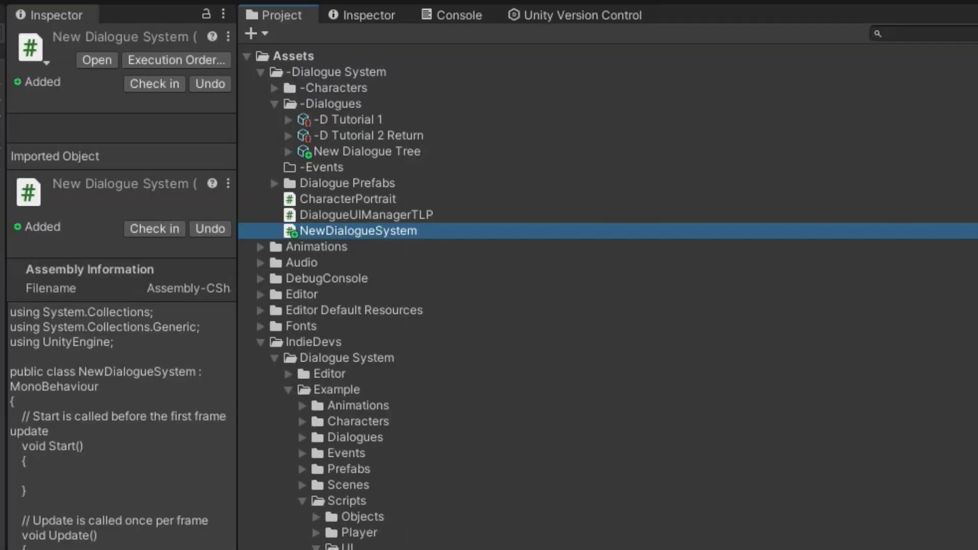
{"action": "left_click", "coordinate": [713, 408]}
{"action": "scroll", "coordinate": [713, 409], "scroll_direction": "down", "scroll_amount": 5}
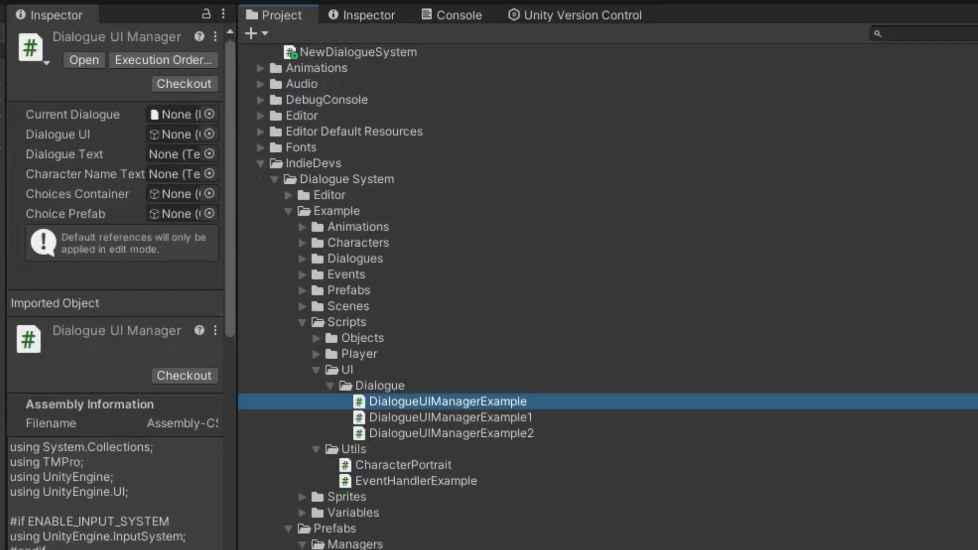
{"action": "left_click", "coordinate": [450, 299]}
{"action": "left_click", "coordinate": [448, 283]}
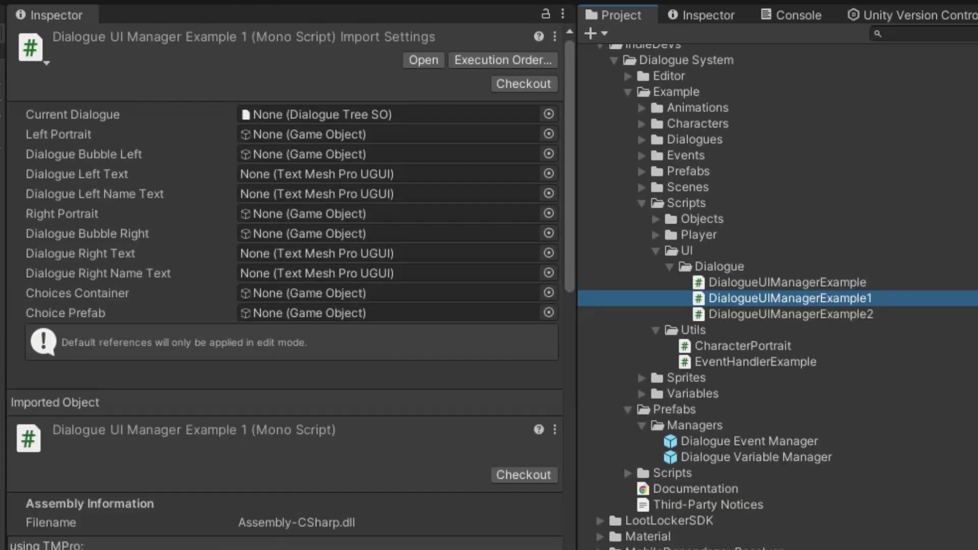
{"action": "scroll", "coordinate": [609, 174], "scroll_direction": "up", "scroll_amount": 10}
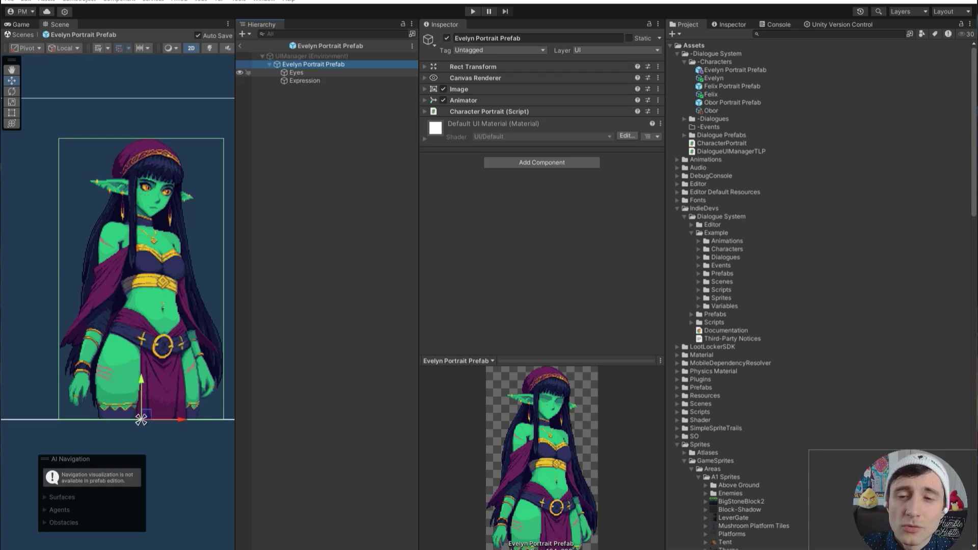
Collapse the -Characters folder, expand -Dialogues and bring up the Dialogue System asset creation options for it
{"action": "left_click", "coordinate": [685, 61]}
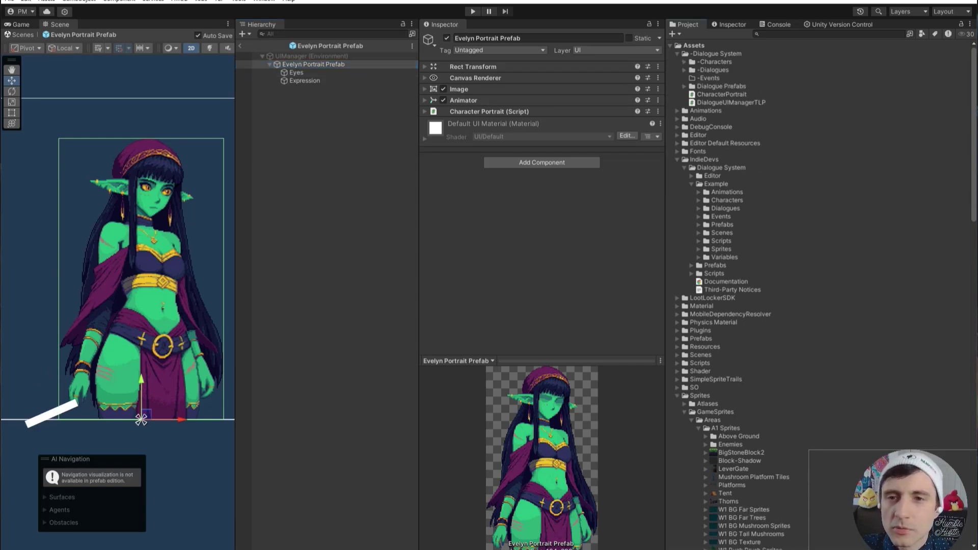
{"action": "left_click", "coordinate": [684, 70]}
{"action": "left_click", "coordinate": [713, 69]}
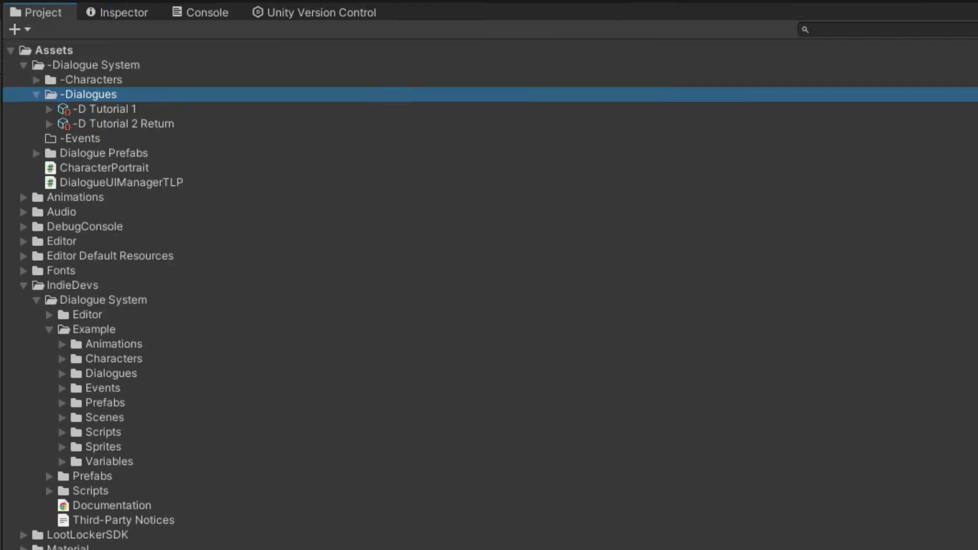
{"action": "right_click", "coordinate": [83, 95]}
{"action": "mouse_move", "coordinate": [245, 106]}
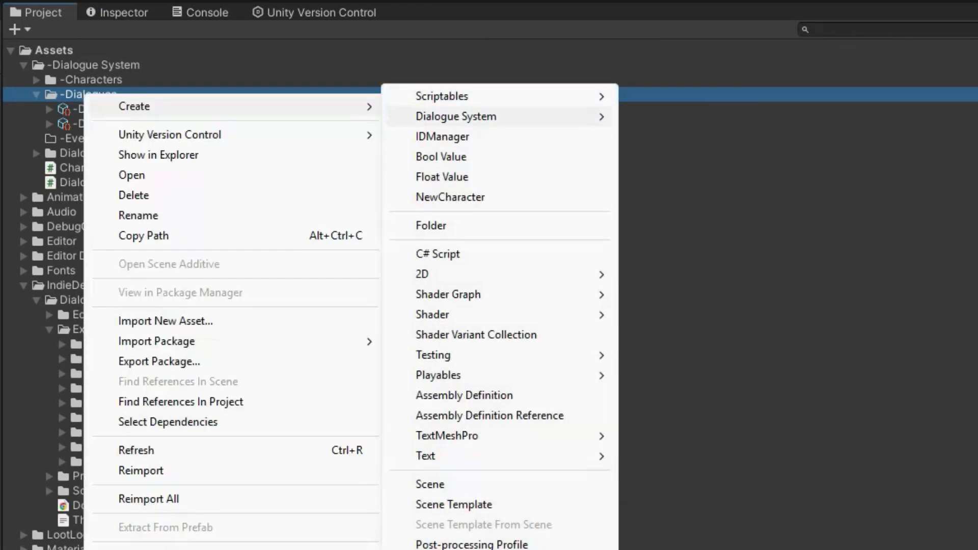
{"action": "mouse_move", "coordinate": [456, 116]}
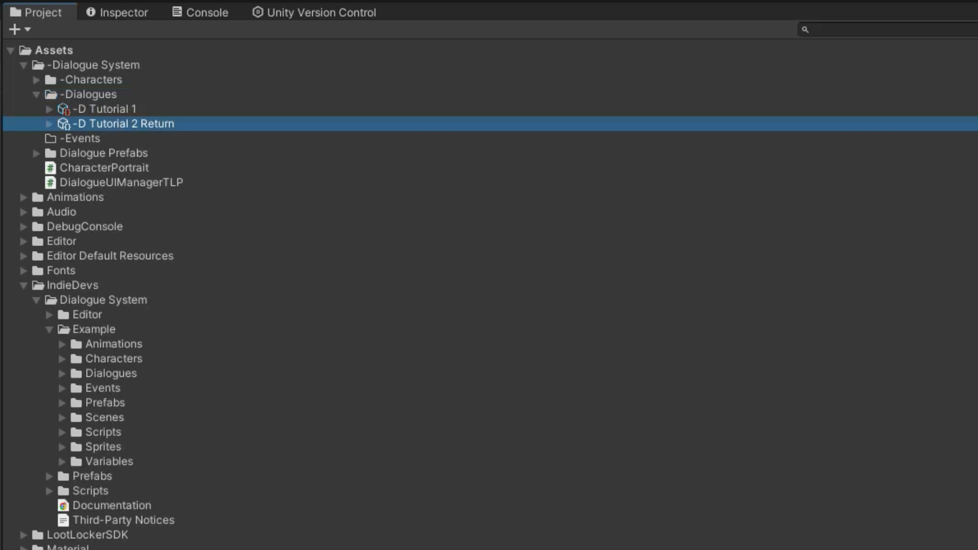
Duplicate the -D Tutorial 2 Return dialogue tree and reselect the original
{"action": "key", "text": "ctrl+d"}
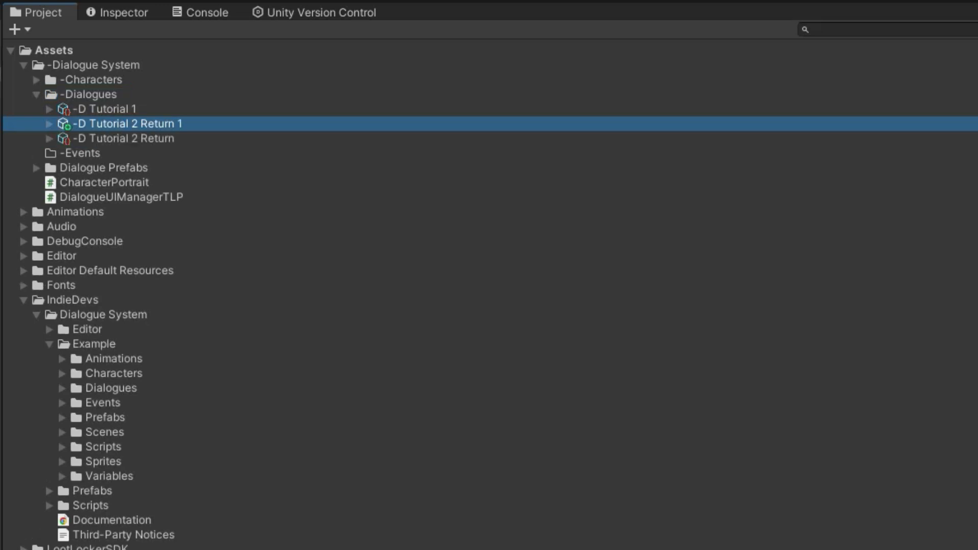
{"action": "left_click", "coordinate": [128, 138]}
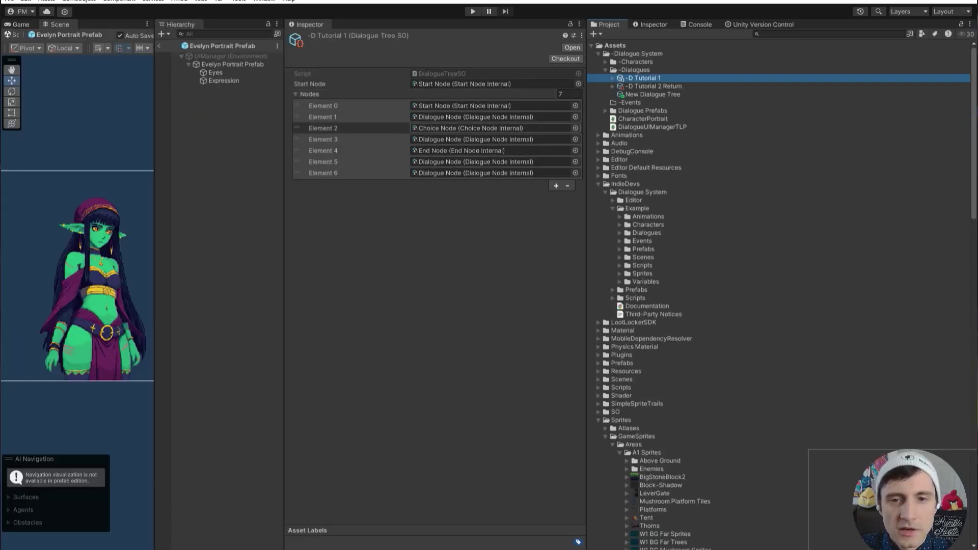
Open New Dialogue Tree in the DialogueTreeEditor and resize its window to fit the screen
{"action": "left_click", "coordinate": [654, 86]}
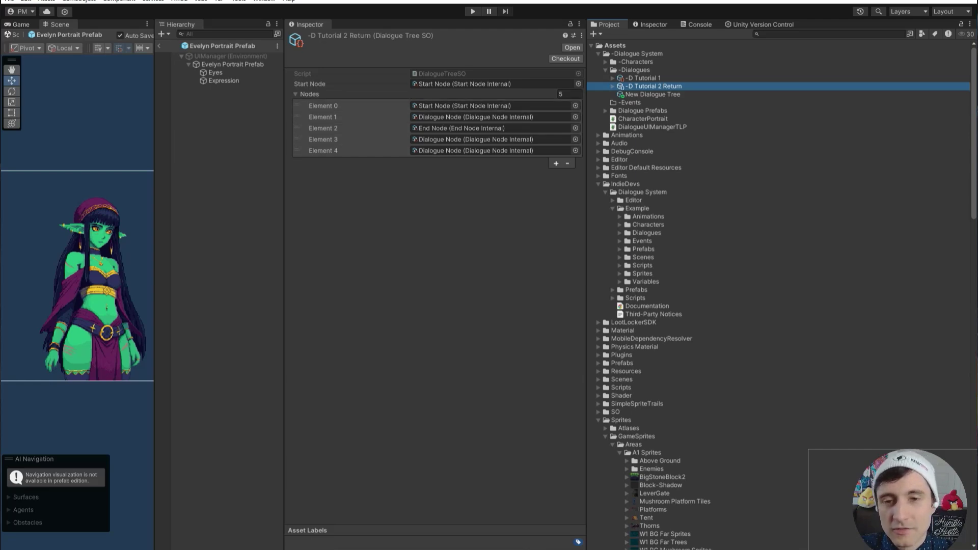
{"action": "left_click", "coordinate": [653, 94]}
{"action": "double_click", "coordinate": [653, 94]}
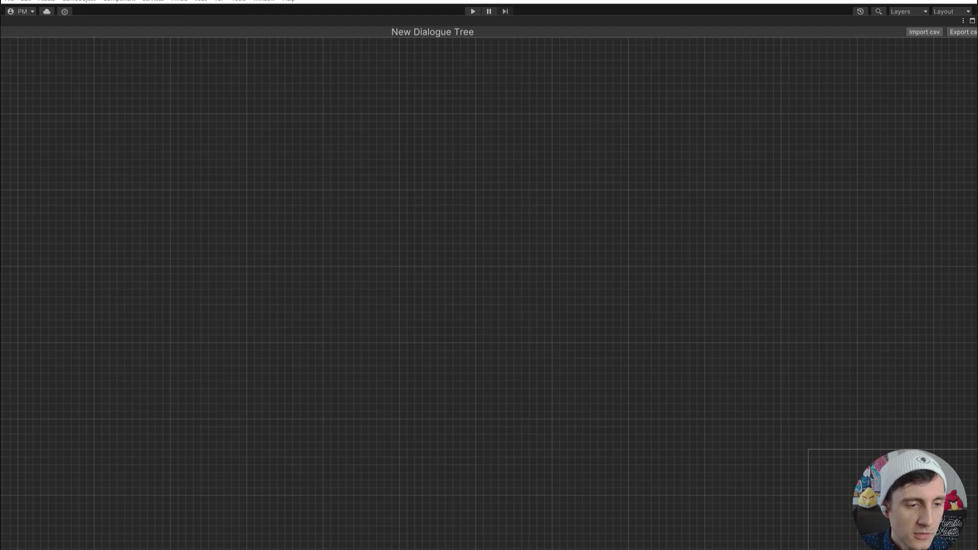
{"action": "left_click_drag", "start_coordinate": [0, 549], "coordinate": [38, 456]}
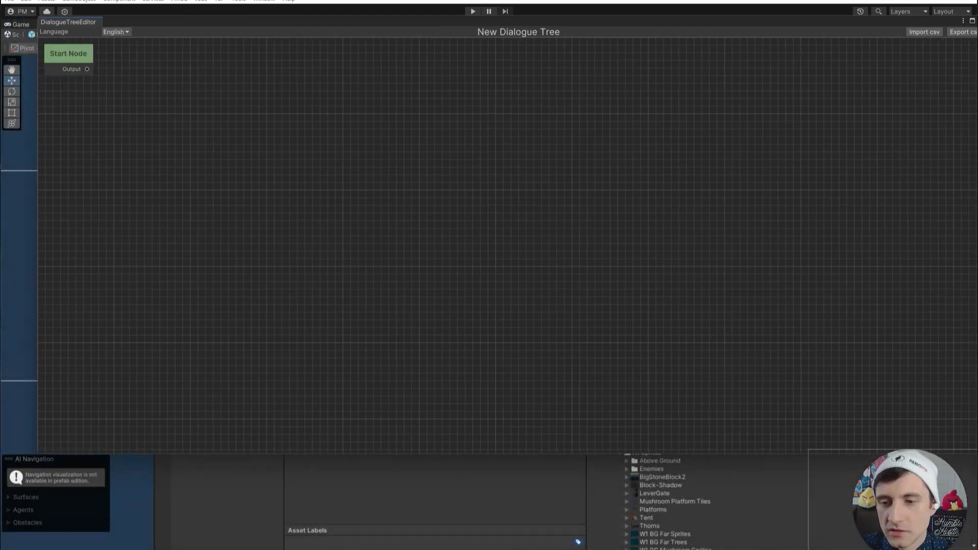
{"action": "left_click_drag", "start_coordinate": [975, 452], "coordinate": [835, 475]}
{"action": "middle_click_drag", "start_coordinate": [112, 102], "coordinate": [267, 222]}
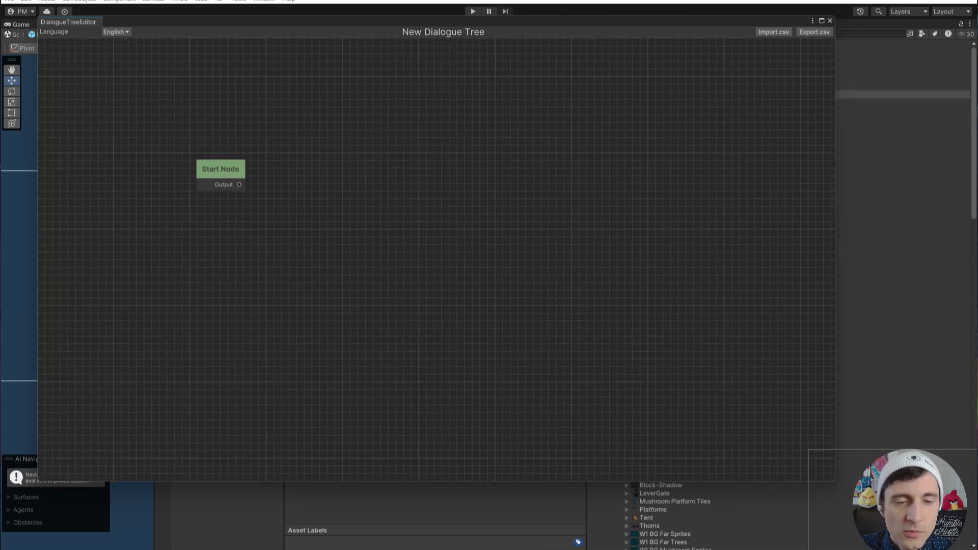
Add a Dialogue Node and an End Node to the tree, lining them up in a row after the Start Node
{"action": "right_click", "coordinate": [291, 158]}
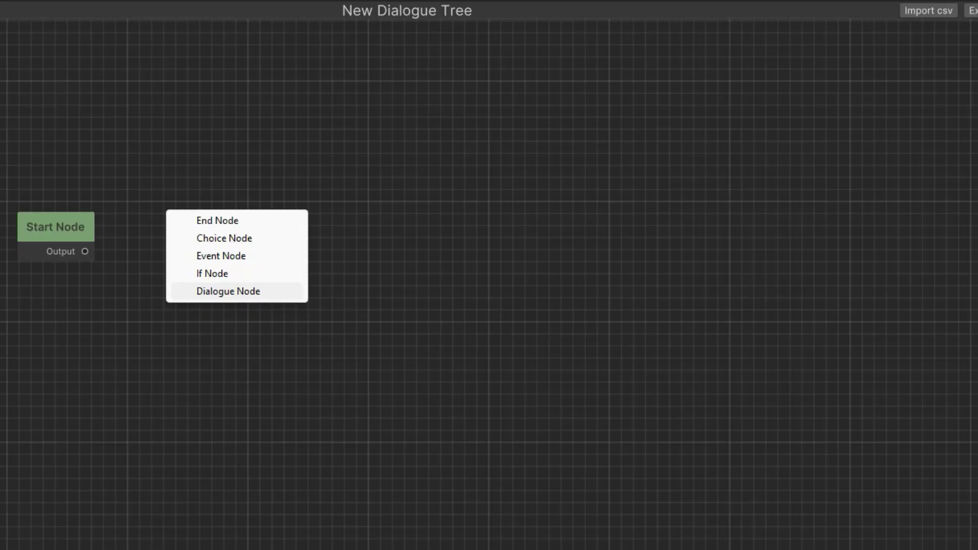
{"action": "left_click", "coordinate": [340, 210]}
{"action": "left_click_drag", "start_coordinate": [363, 174], "coordinate": [345, 164]}
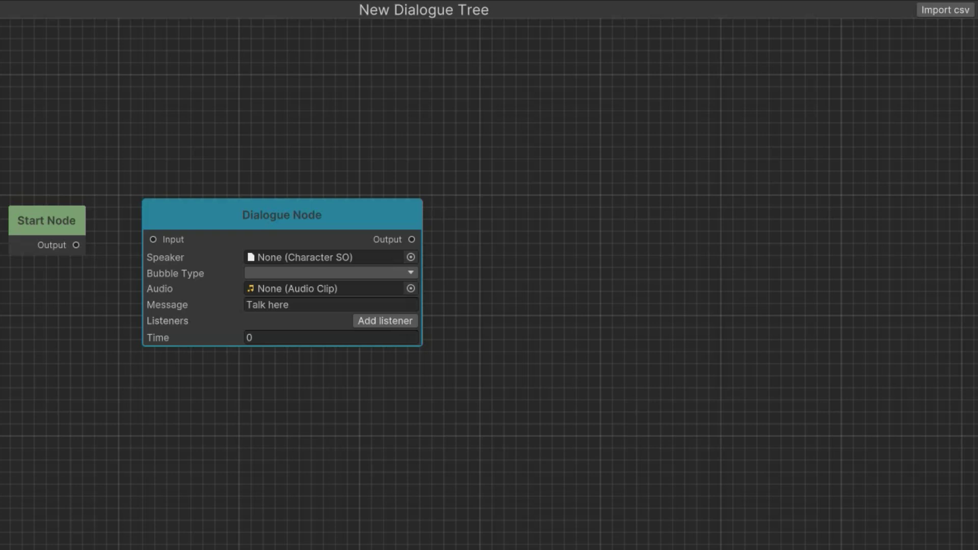
{"action": "right_click", "coordinate": [524, 235]}
{"action": "left_click", "coordinate": [533, 247]}
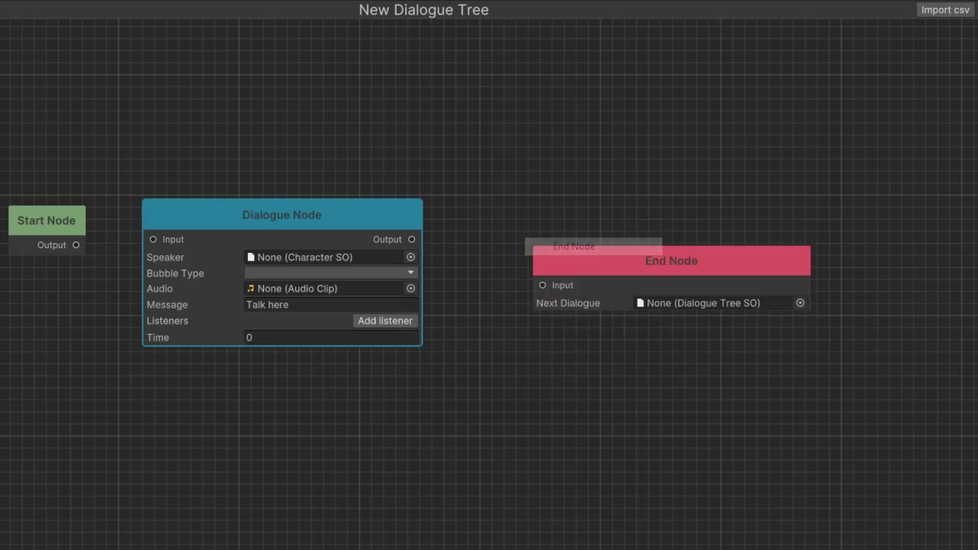
{"action": "left_click_drag", "start_coordinate": [560, 259], "coordinate": [545, 219]}
Connect the Start Node's output to the Dialogue Node's input
{"action": "left_click", "coordinate": [76, 245]}
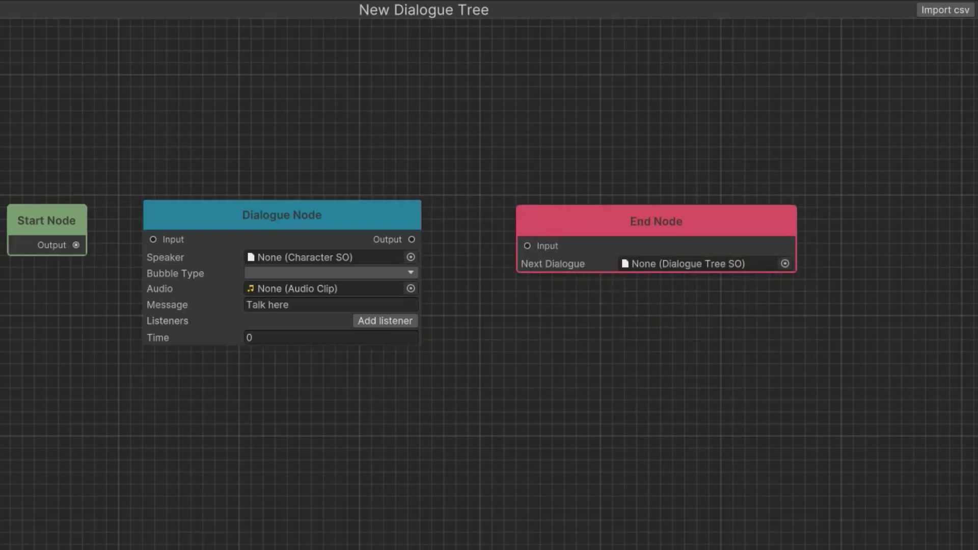
{"action": "left_click_drag", "start_coordinate": [76, 245], "coordinate": [154, 239]}
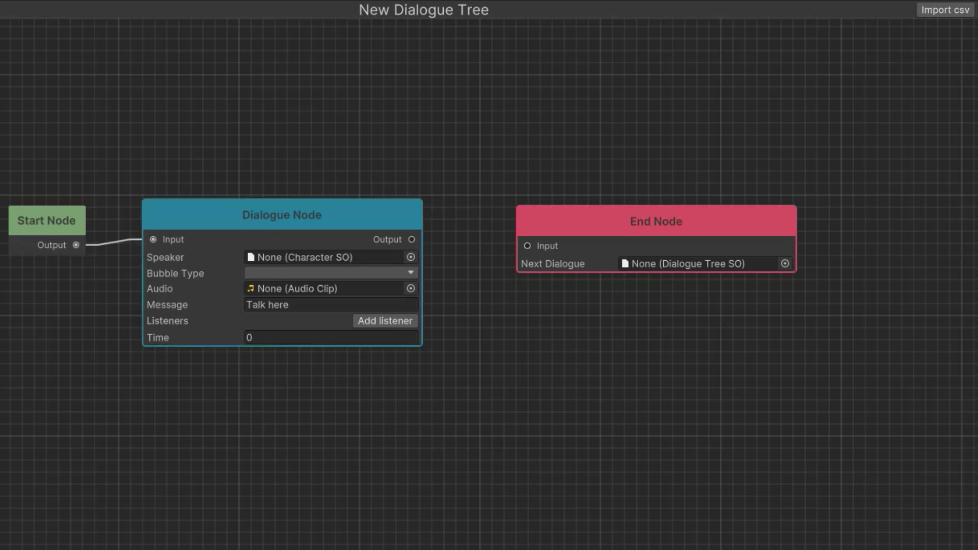
Connect the Dialogue Node's output to the End Node's input and adjust the spacing of both nodes
{"action": "left_click_drag", "start_coordinate": [412, 240], "coordinate": [528, 245]}
{"action": "left_click_drag", "start_coordinate": [281, 215], "coordinate": [305, 215]}
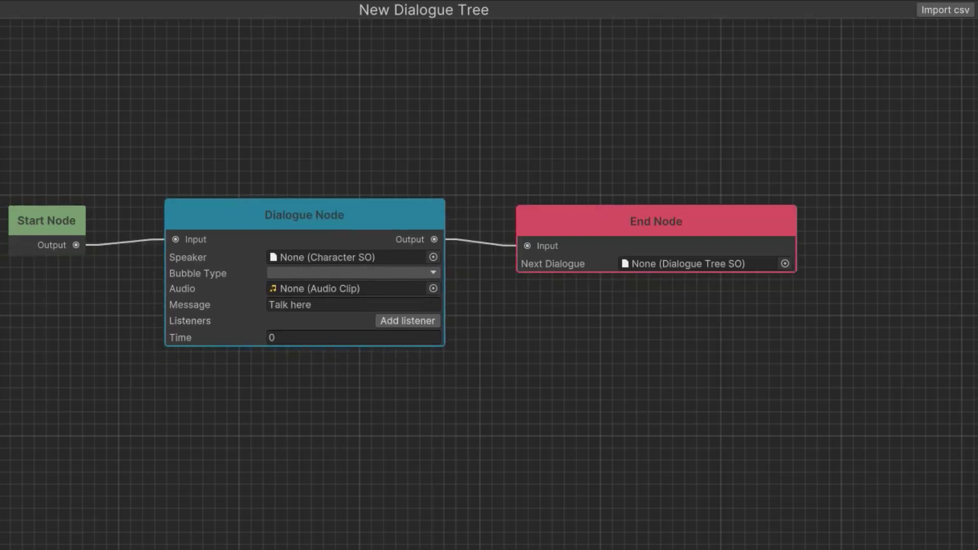
{"action": "left_click_drag", "start_coordinate": [657, 222], "coordinate": [653, 222]}
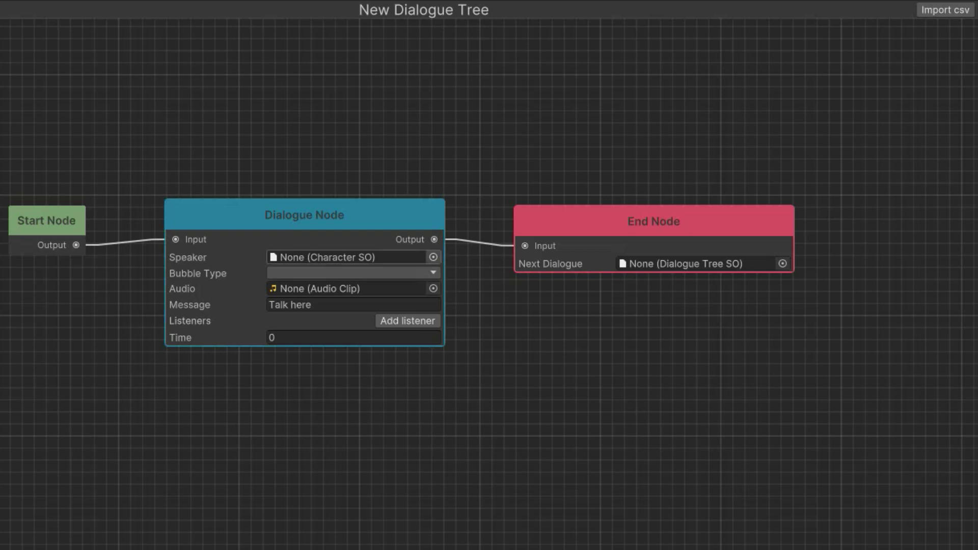
Assign Evelyn as the Dialogue Node's speaker and set the speaker emotion to Happy
{"action": "left_click", "coordinate": [434, 257]}
{"action": "left_click_drag", "start_coordinate": [565, 249], "coordinate": [402, 125]}
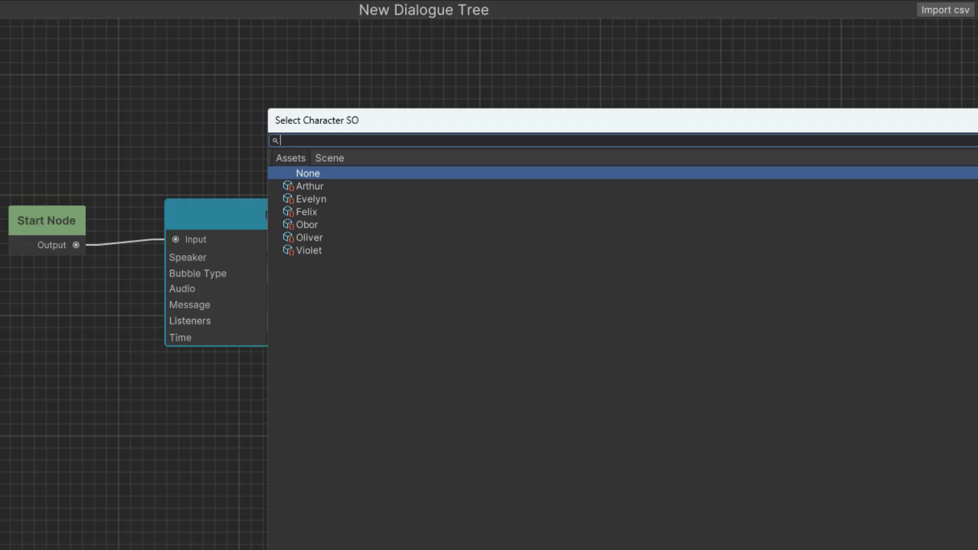
{"action": "double_click", "coordinate": [311, 199]}
{"action": "left_click", "coordinate": [352, 274]}
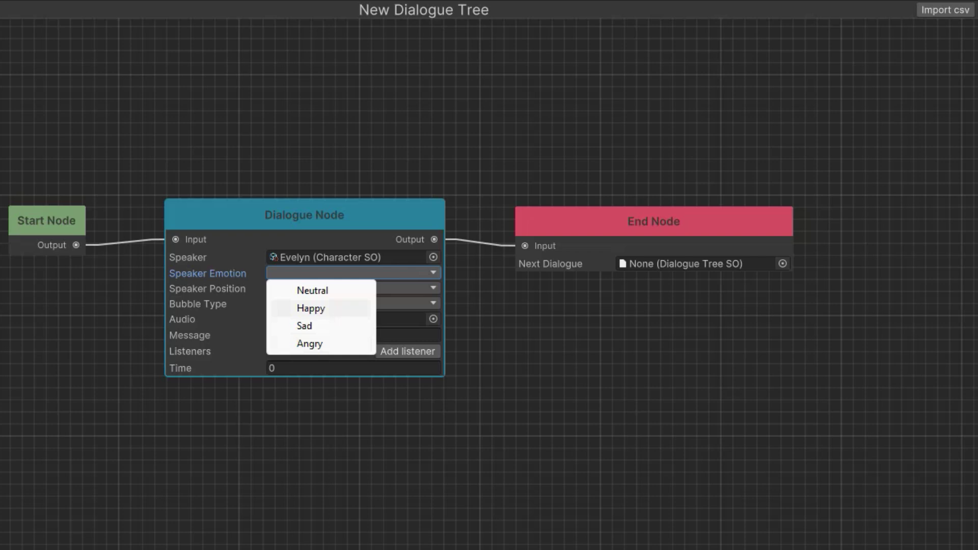
{"action": "left_click", "coordinate": [311, 309]}
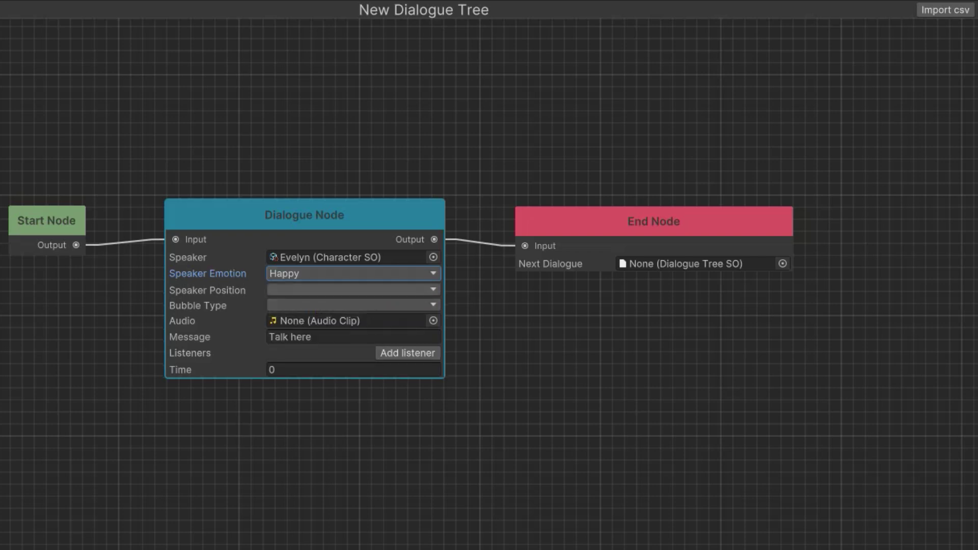
Set the Dialogue Node's speaker position to Left and its bubble type to Speech
{"action": "left_click", "coordinate": [353, 290]}
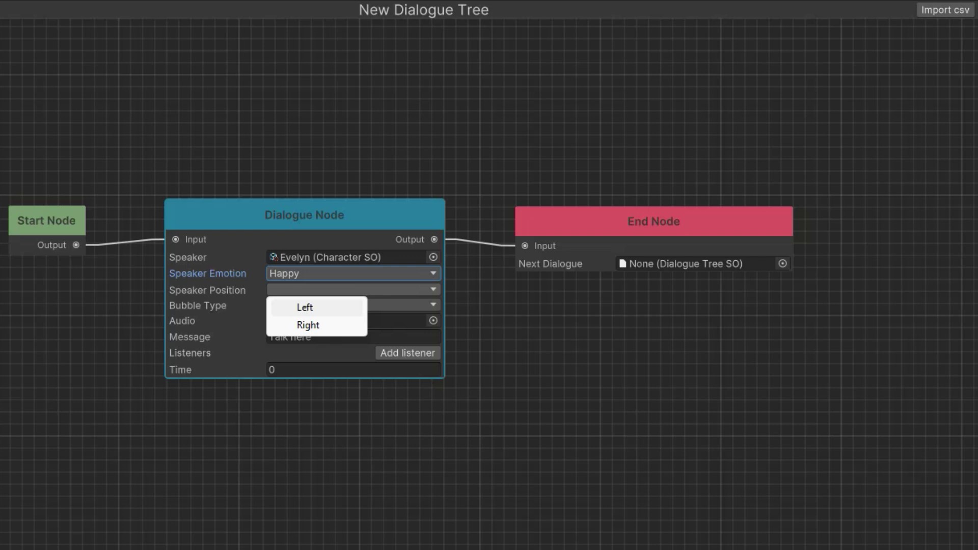
{"action": "left_click", "coordinate": [304, 307]}
{"action": "left_click", "coordinate": [351, 290]}
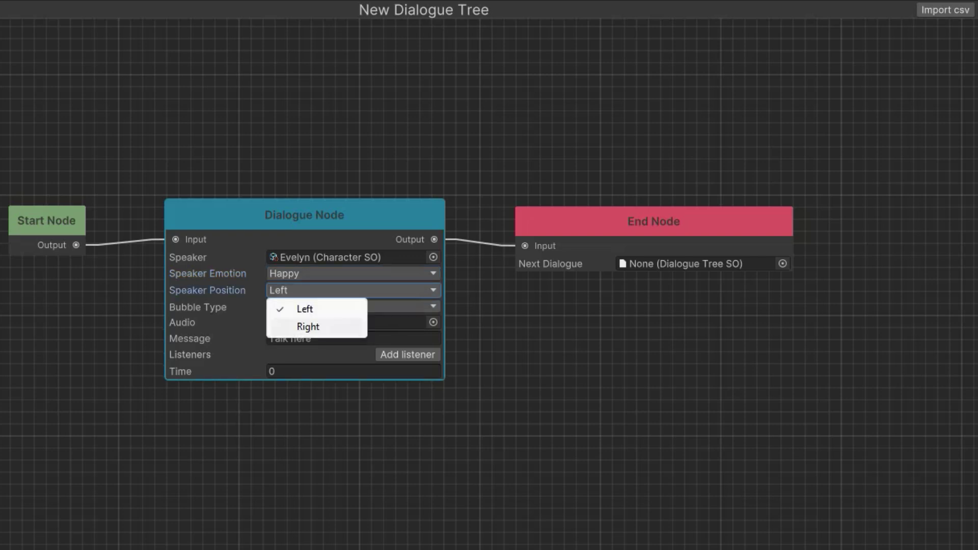
{"action": "left_click", "coordinate": [305, 309]}
{"action": "left_click", "coordinate": [352, 306]}
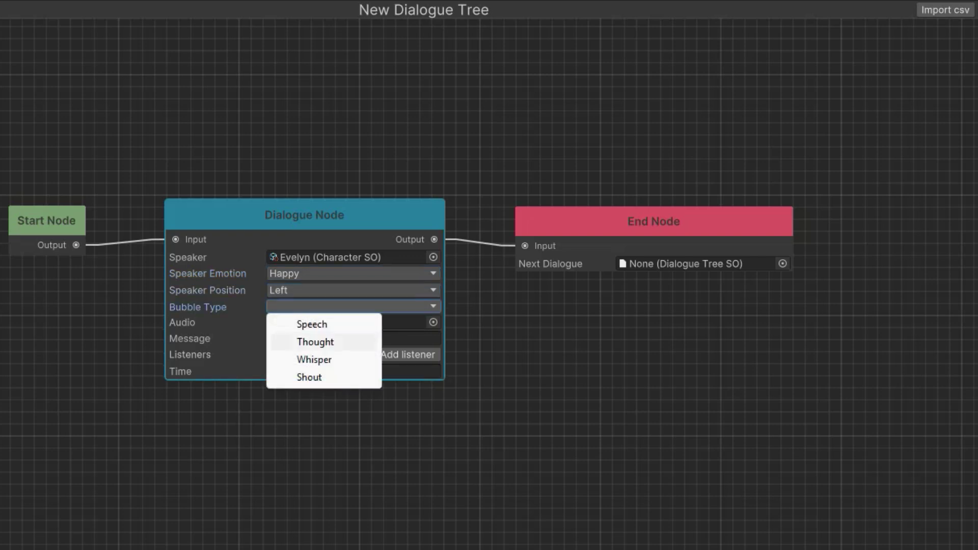
{"action": "key", "text": "Down"}
{"action": "key", "text": "Down"}
{"action": "key", "text": "Up"}
{"action": "key", "text": "Up"}
{"action": "key", "text": "Up"}
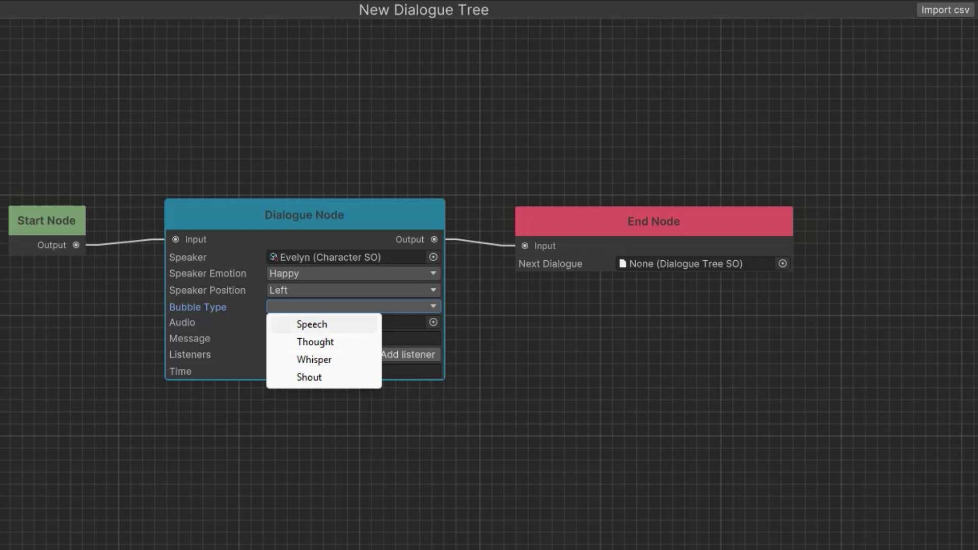
{"action": "key", "text": "Return"}
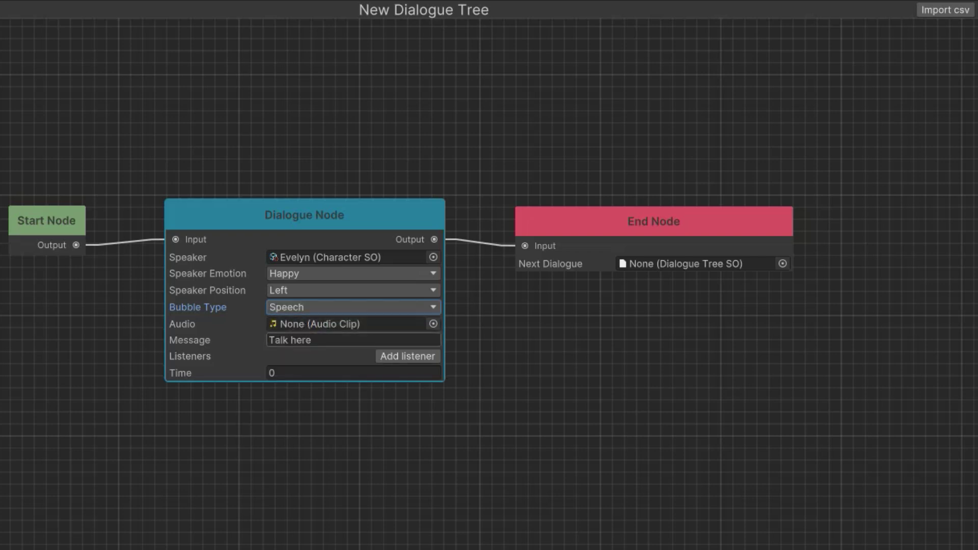
Try a Time of 3 on Evelyn's Dialogue Node and reset it to 0, leaving the message text as is
{"action": "double_click", "coordinate": [352, 341]}
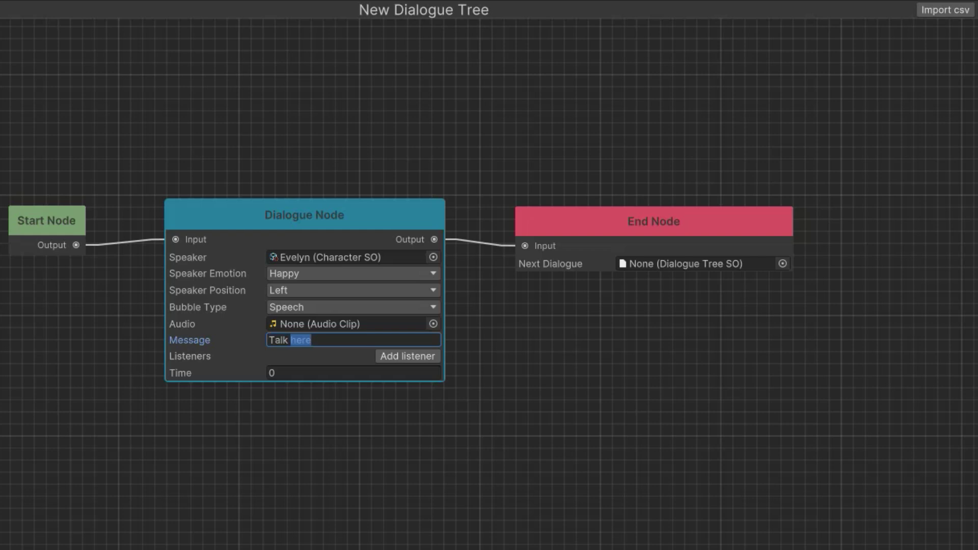
{"action": "left_click", "coordinate": [351, 340]}
{"action": "left_click", "coordinate": [351, 373]}
{"action": "left_click", "coordinate": [352, 373]}
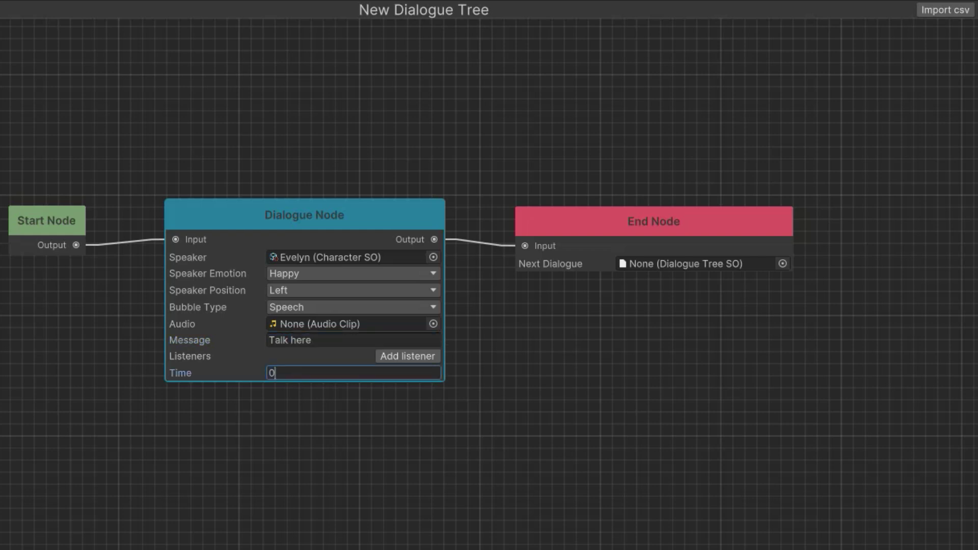
{"action": "double_click", "coordinate": [351, 373]}
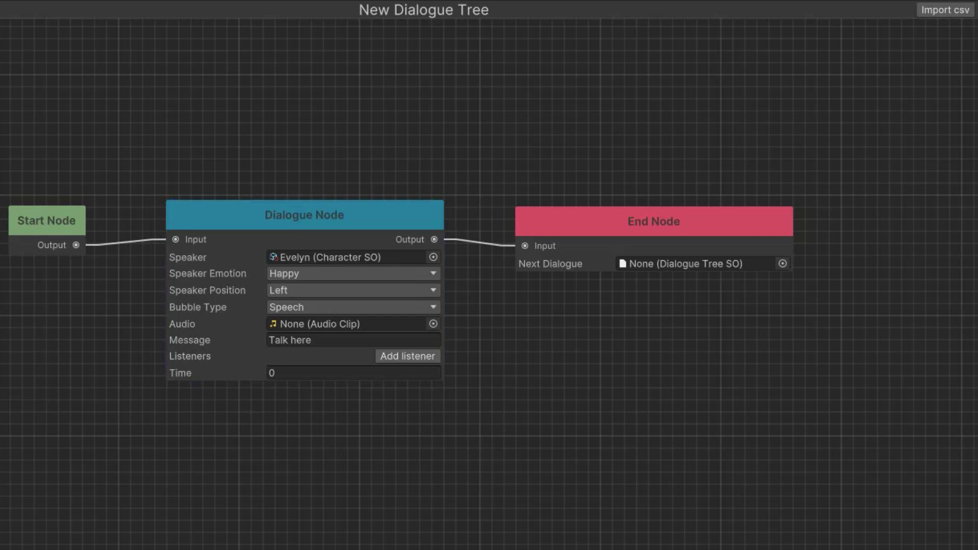
{"action": "left_click", "coordinate": [353, 373]}
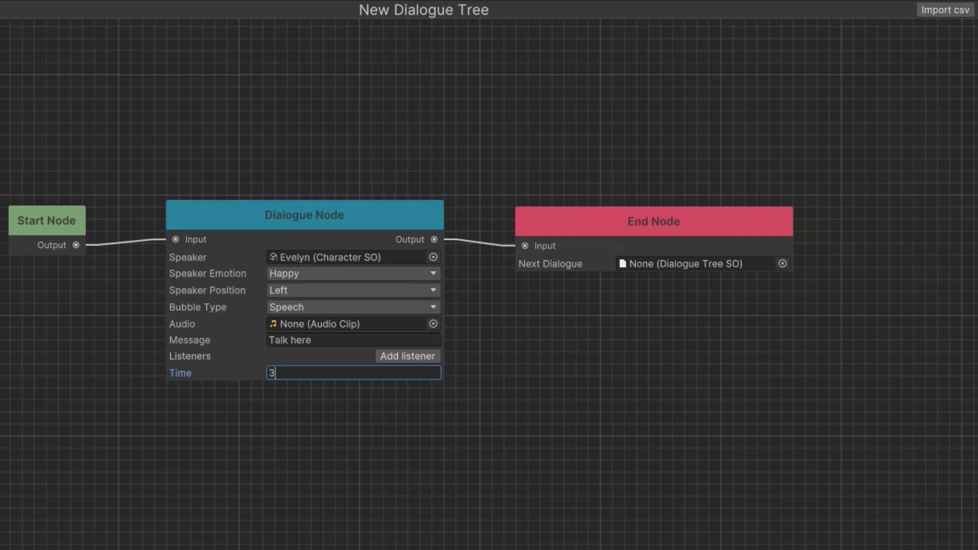
{"action": "key", "text": "Return"}
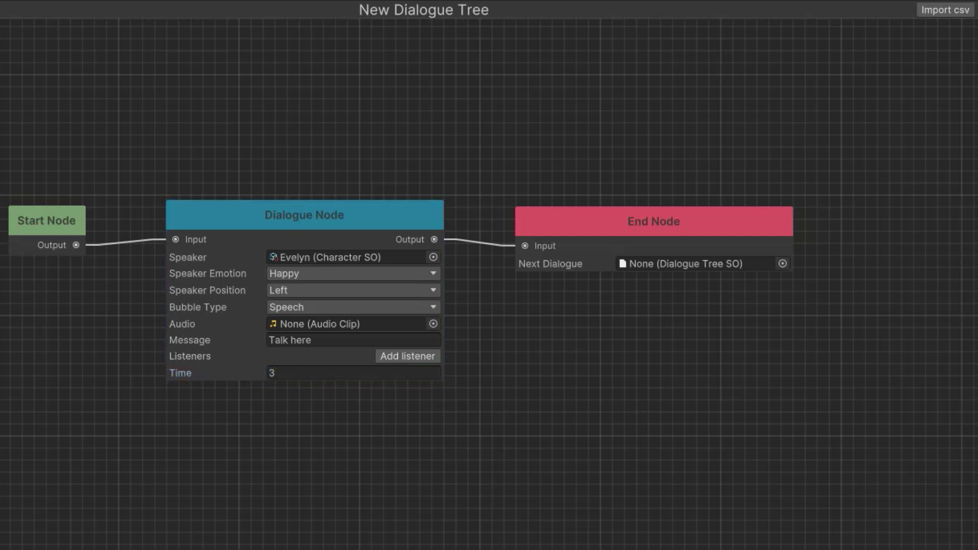
{"action": "left_click", "coordinate": [352, 373]}
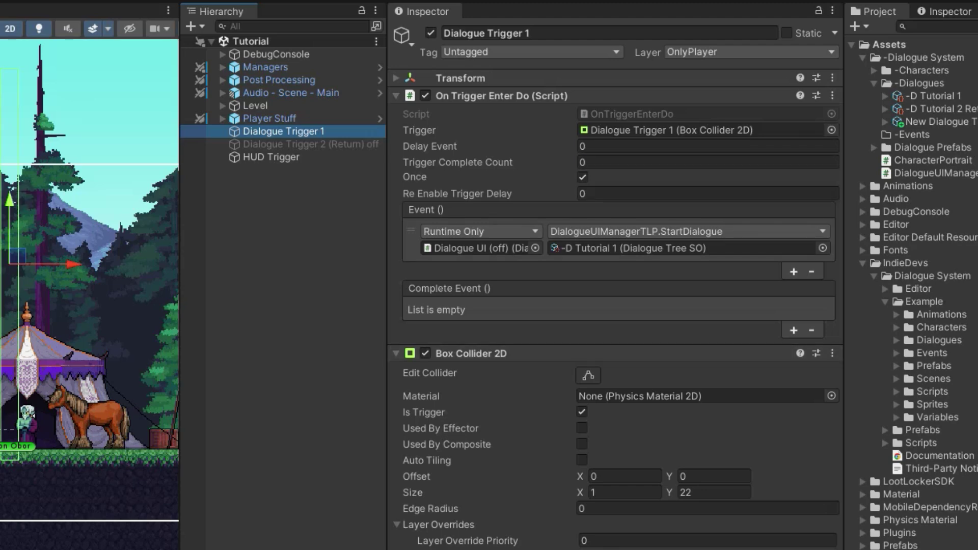
Examine Dialogue Trigger 1's Box Collider 2D, its Is Trigger option and the dialogue tree assigned to its trigger event
{"action": "left_click_drag", "start_coordinate": [387, 275], "coordinate": [358, 275]}
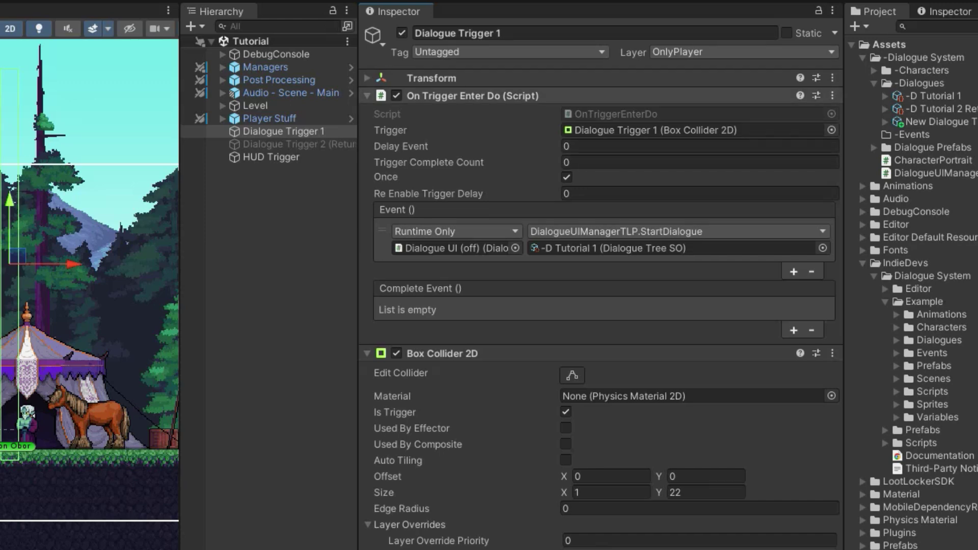
{"action": "left_click", "coordinate": [397, 353]}
{"action": "left_click", "coordinate": [396, 354]}
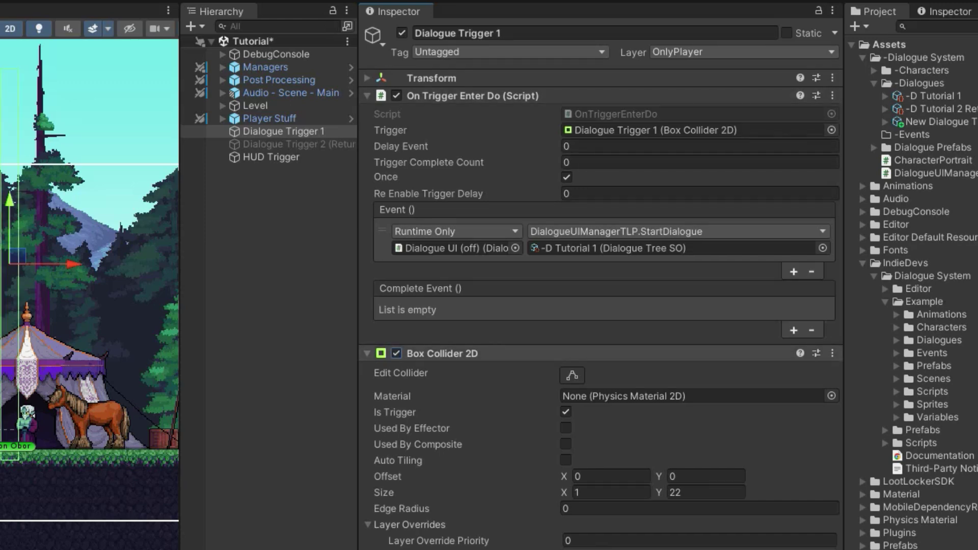
{"action": "scroll", "coordinate": [89, 294], "scroll_direction": "up", "scroll_amount": 7}
{"action": "middle_click_drag", "start_coordinate": [89, 229], "coordinate": [85, 345]}
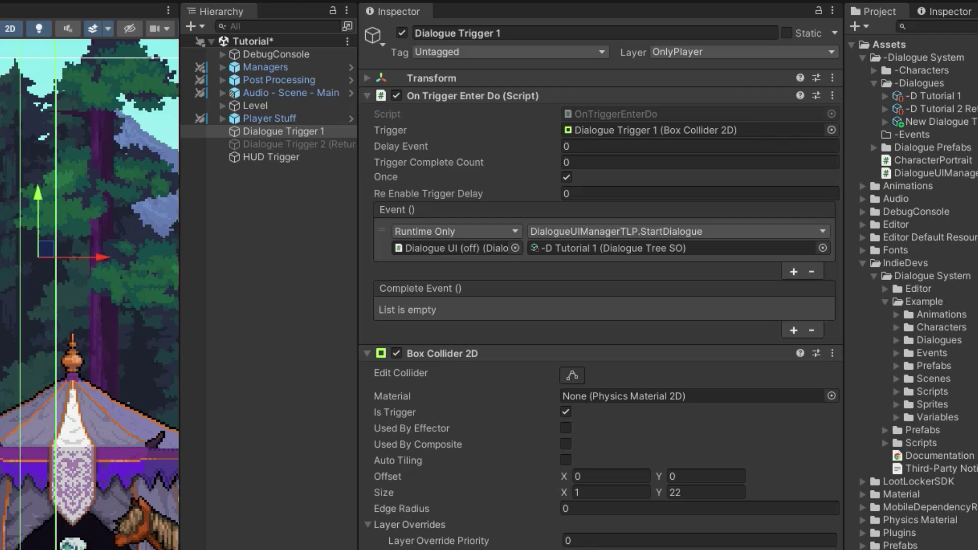
{"action": "left_click", "coordinate": [566, 412]}
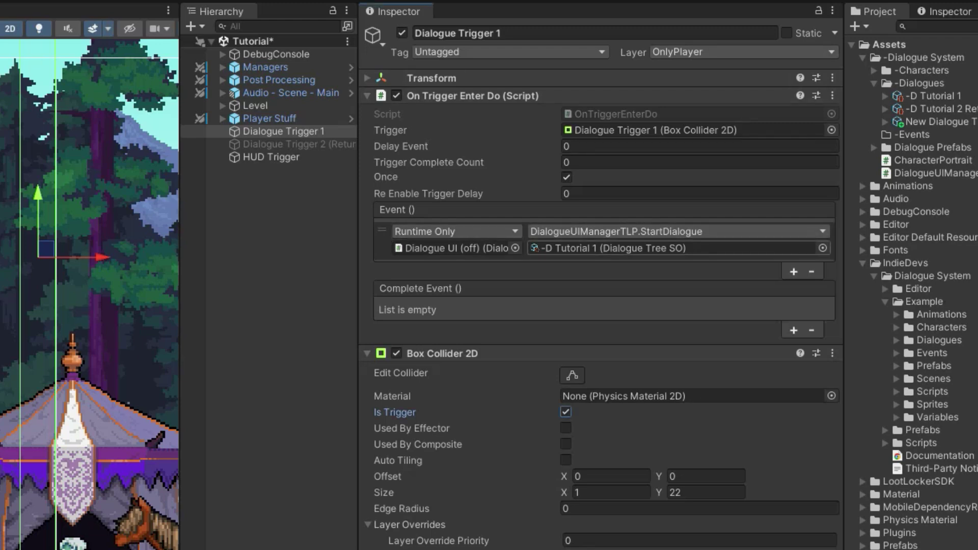
{"action": "left_click", "coordinate": [662, 248]}
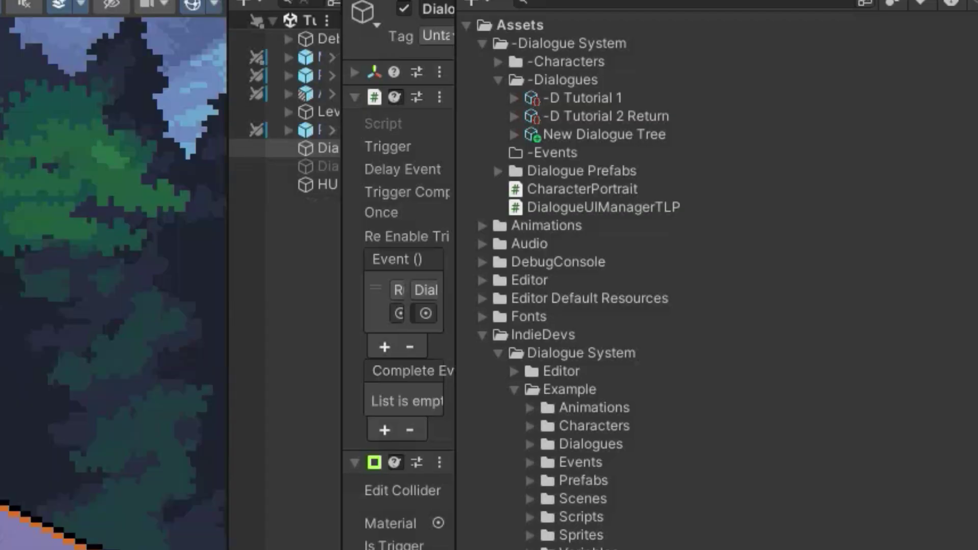
Open New Dialogue Tree and add a second Dialogue Node between Evelyn's node and the End Node
{"action": "double_click", "coordinate": [509, 128]}
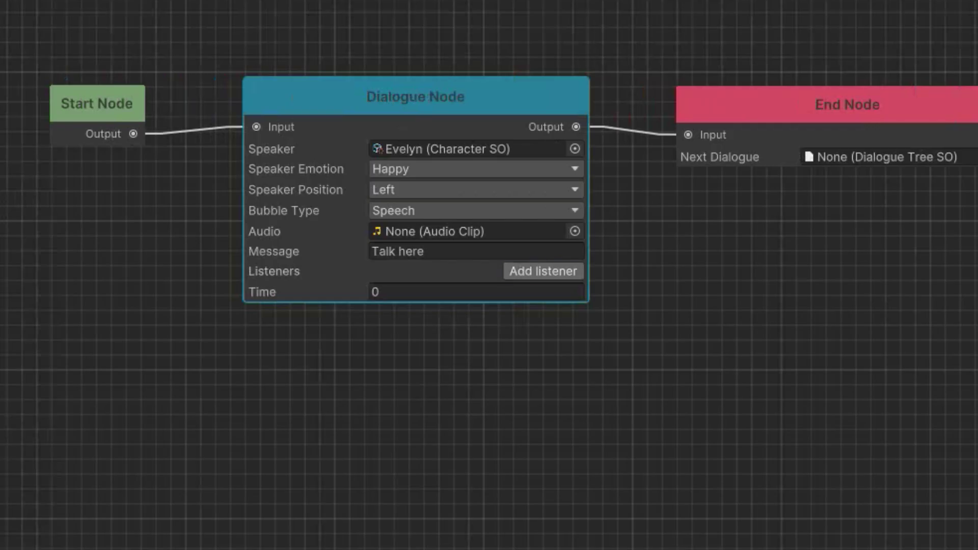
{"action": "left_click", "coordinate": [289, 113]}
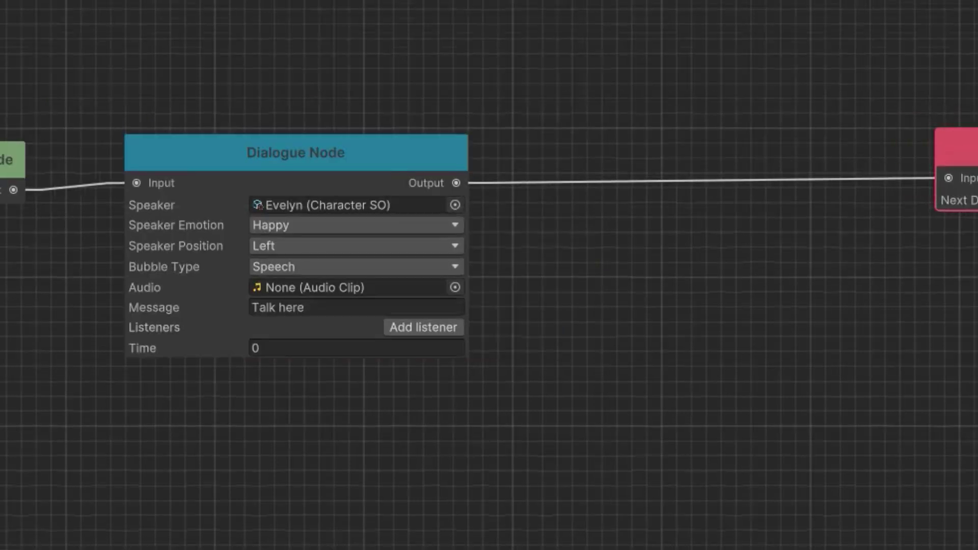
{"action": "right_click", "coordinate": [606, 241]}
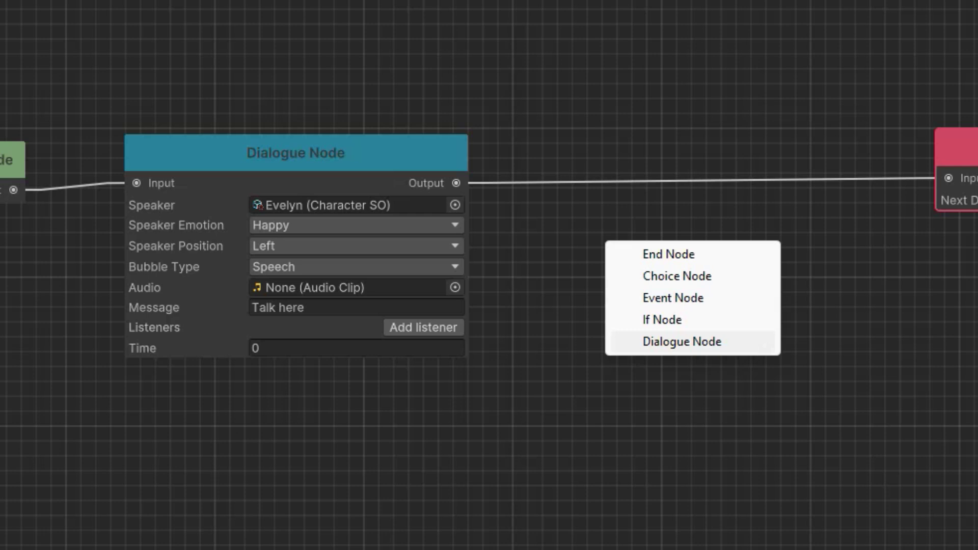
{"action": "left_click", "coordinate": [766, 345]}
{"action": "left_click_drag", "start_coordinate": [764, 275], "coordinate": [716, 279]}
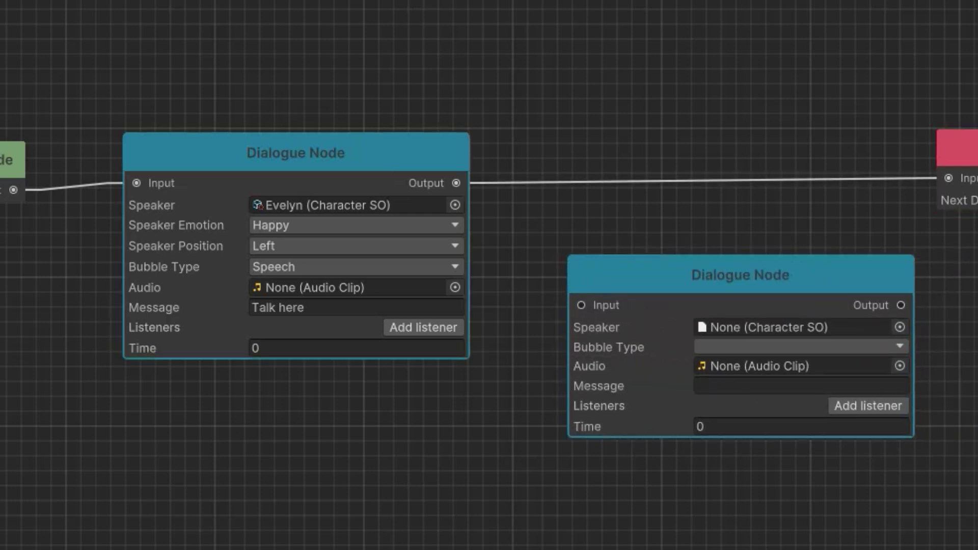
Wire the new Dialogue Node between Evelyn's node and the End Node, and line it up with them
{"action": "left_click_drag", "start_coordinate": [456, 183], "coordinate": [587, 305]}
{"action": "left_click_drag", "start_coordinate": [662, 278], "coordinate": [618, 170]}
{"action": "middle_click_drag", "start_coordinate": [857, 199], "coordinate": [672, 180]}
{"action": "left_click_drag", "start_coordinate": [671, 180], "coordinate": [774, 159]}
{"action": "left_click_drag", "start_coordinate": [570, 150], "coordinate": [574, 138]}
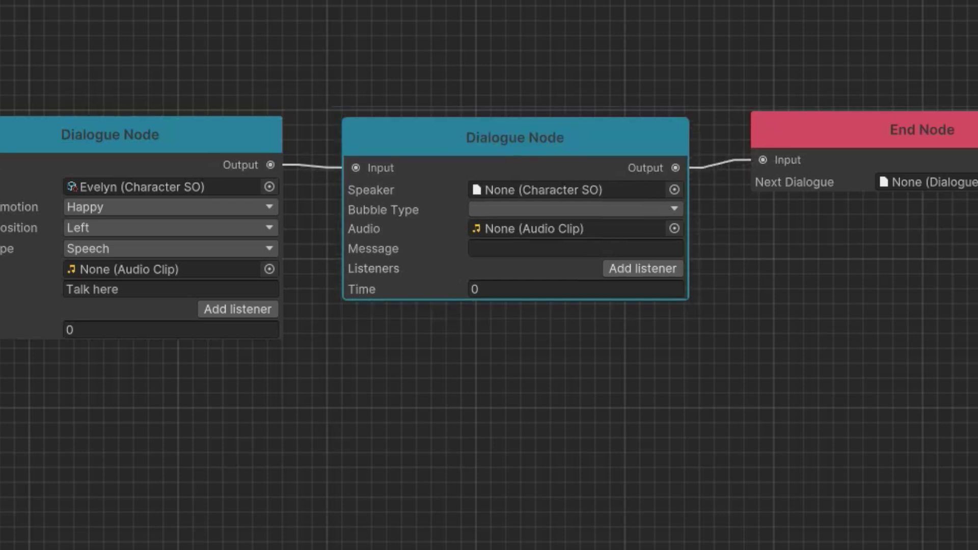
{"action": "left_click_drag", "start_coordinate": [515, 138], "coordinate": [498, 133]}
Configure the second Dialogue Node with speaker Obor, emotion Neutral, position Right, bubble type Speech and the message "Hi"
{"action": "left_click", "coordinate": [657, 186]}
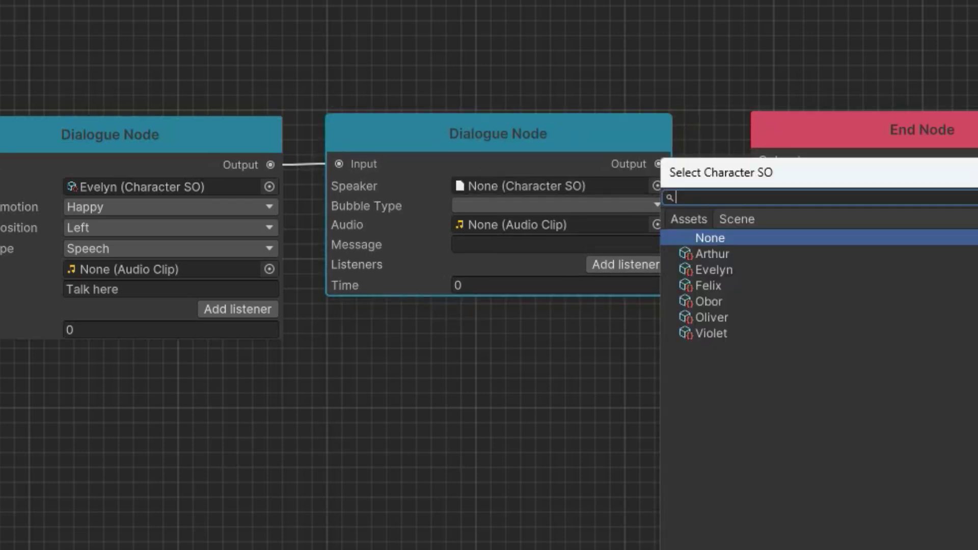
{"action": "double_click", "coordinate": [709, 301]}
{"action": "left_click", "coordinate": [509, 206]}
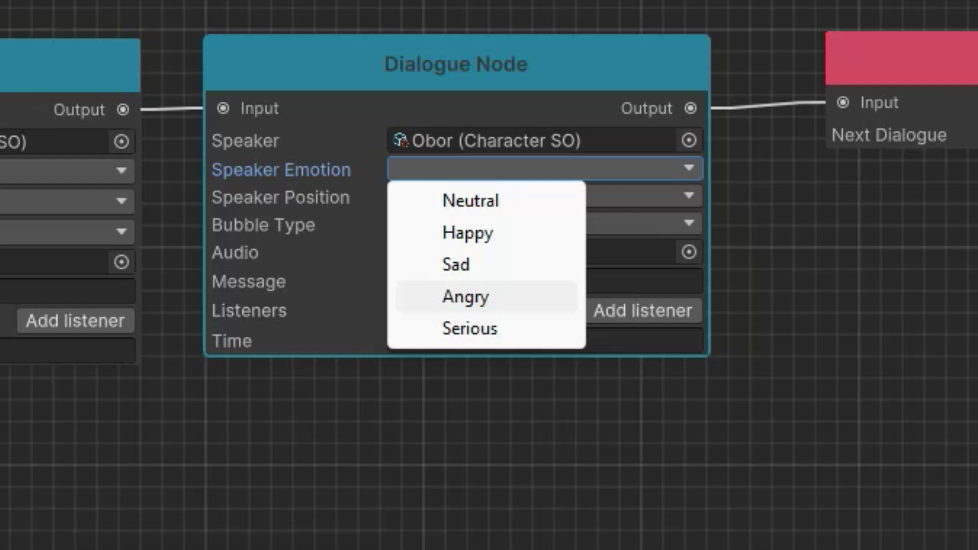
{"action": "left_click", "coordinate": [509, 227]}
{"action": "left_click", "coordinate": [509, 225]}
{"action": "left_click", "coordinate": [462, 262]}
{"action": "left_click", "coordinate": [545, 287]}
{"action": "type", "text": "Hi"}
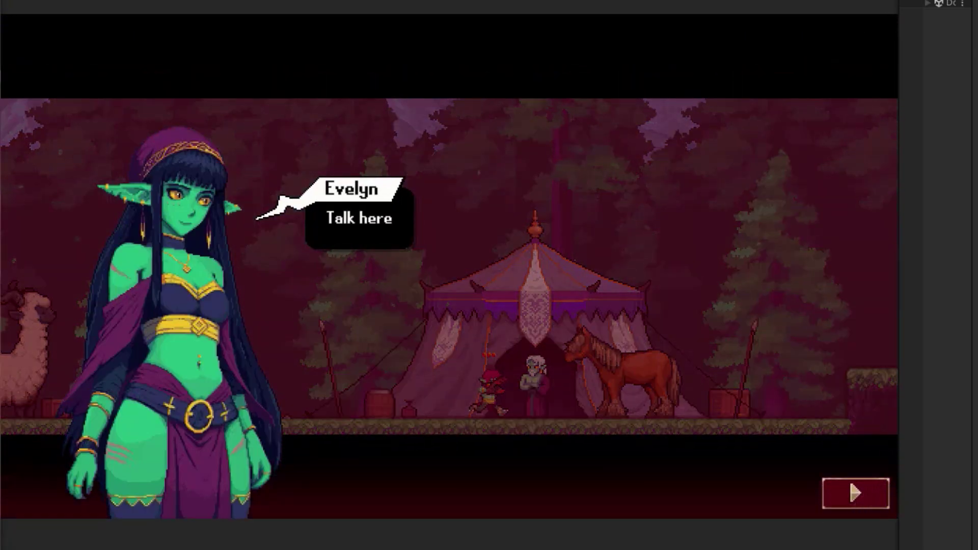
Advance the dialogue past Evelyn's "Talk here" line in the running game
{"action": "key", "text": "space"}
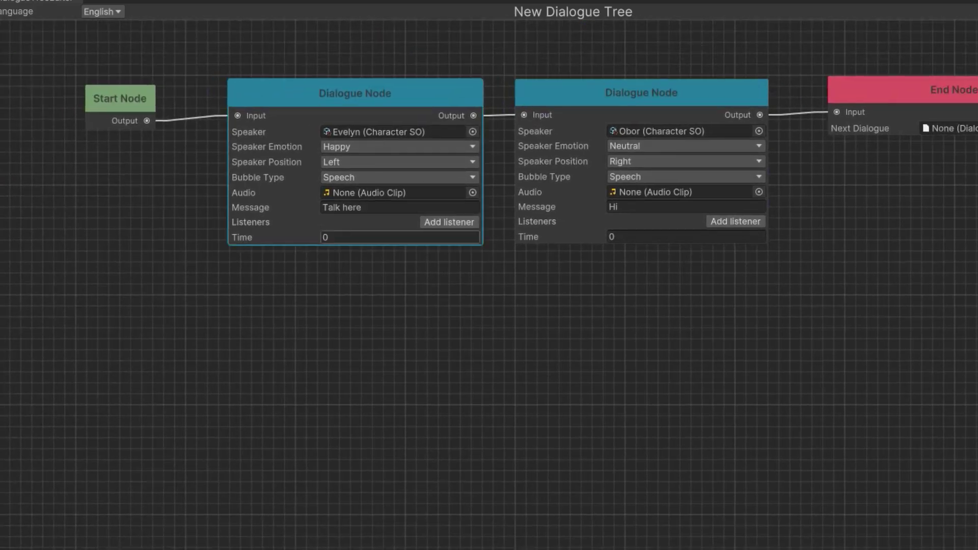
Add Obor as a listener to Evelyn's Dialogue Node with emotion Happy and position Right, and advance the dialogue in the running game
{"action": "left_click", "coordinate": [400, 237]}
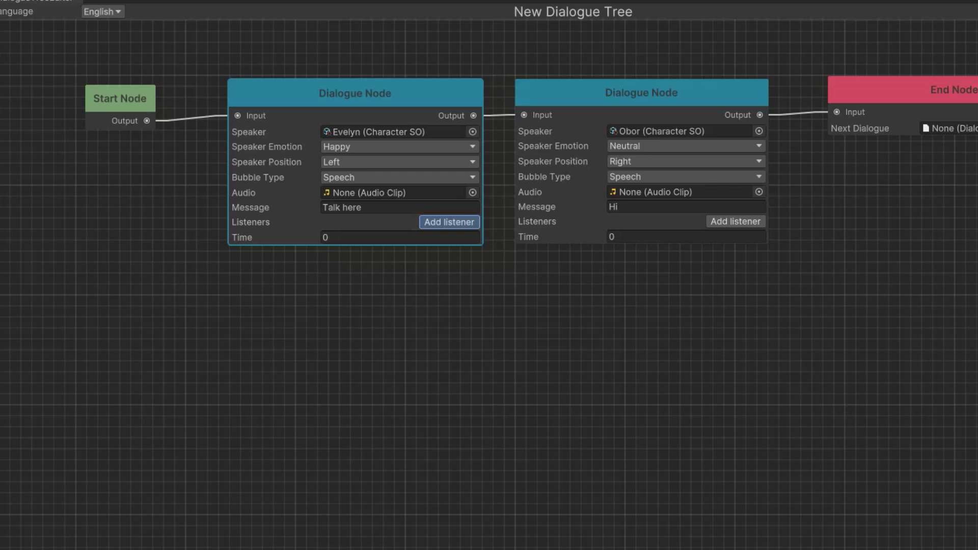
{"action": "left_click", "coordinate": [448, 222]}
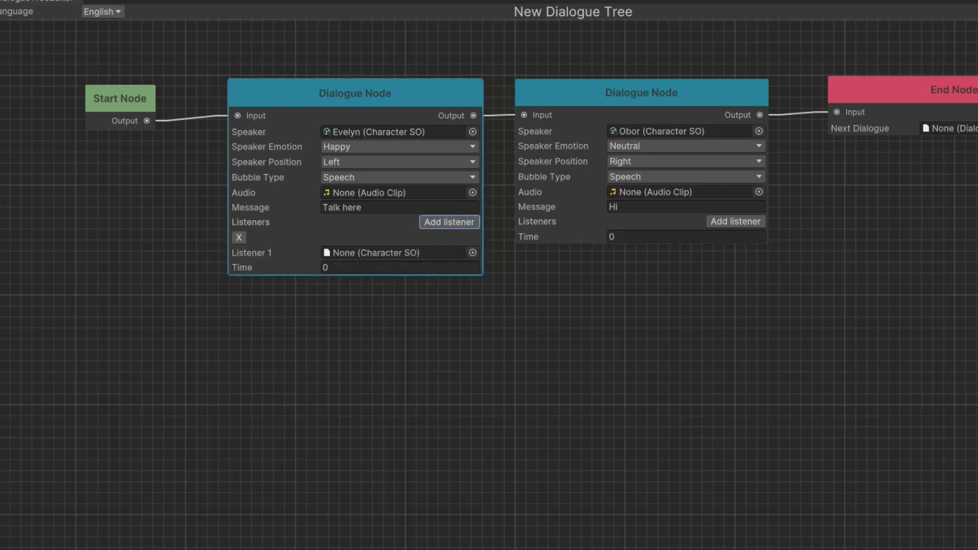
{"action": "left_click", "coordinate": [473, 253]}
{"action": "double_click", "coordinate": [508, 338]}
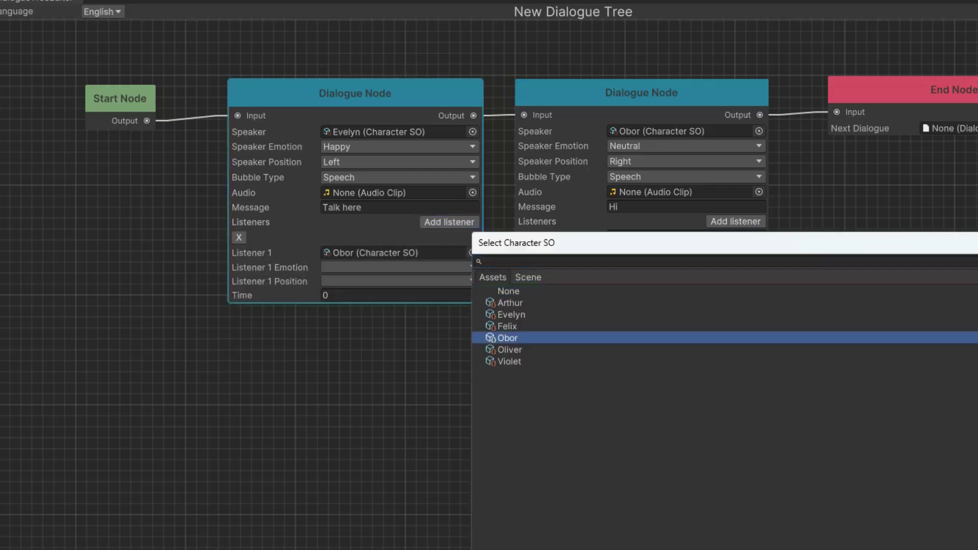
{"action": "left_click", "coordinate": [400, 267]}
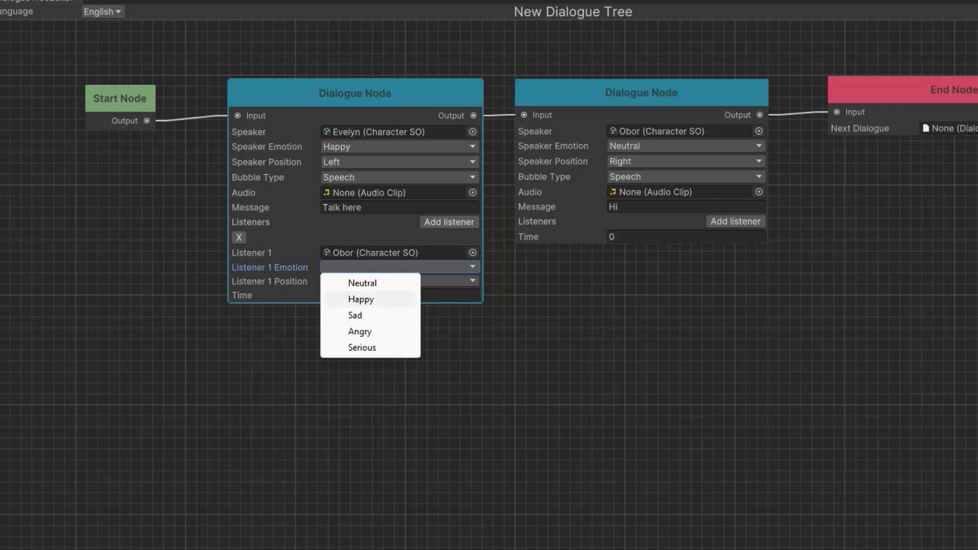
{"action": "left_click", "coordinate": [361, 299]}
{"action": "left_click", "coordinate": [400, 282]}
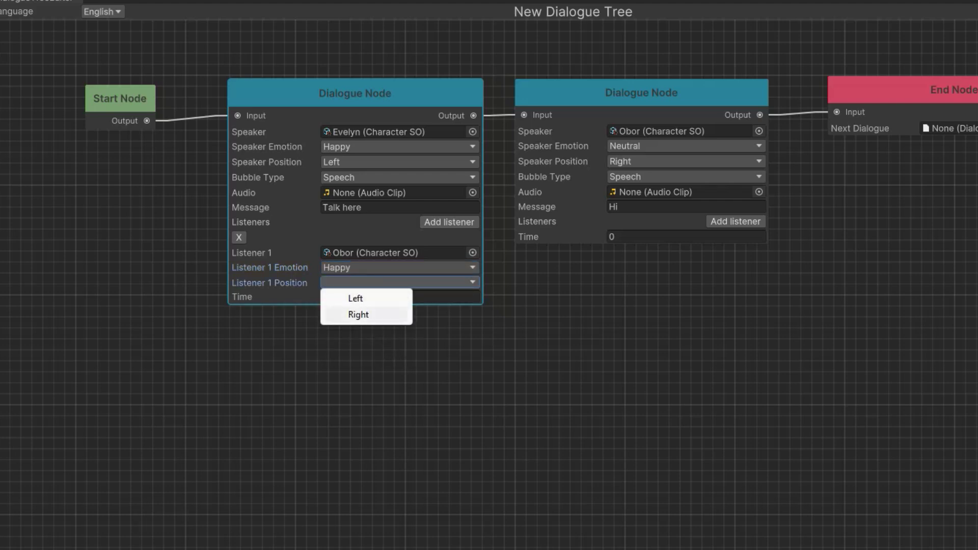
{"action": "left_click", "coordinate": [358, 315]}
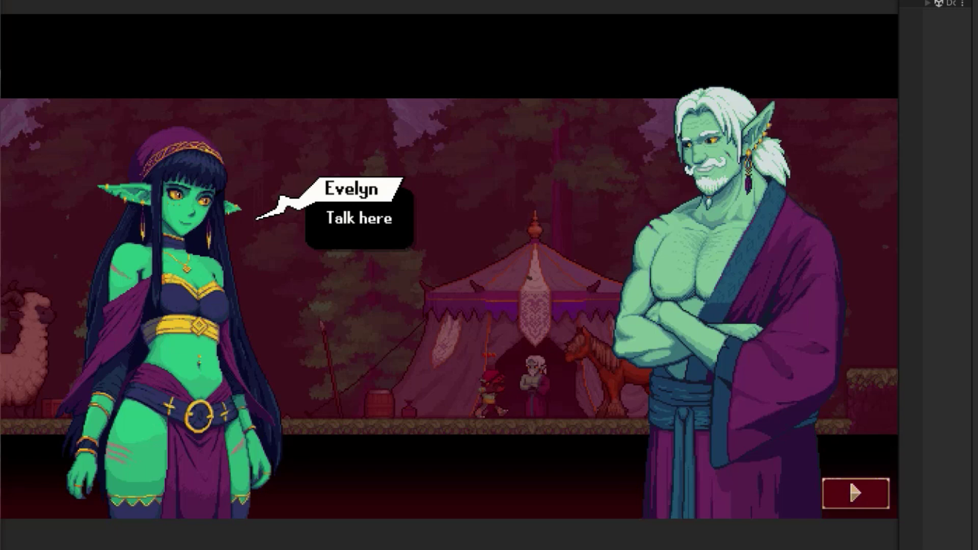
{"action": "key", "text": "space"}
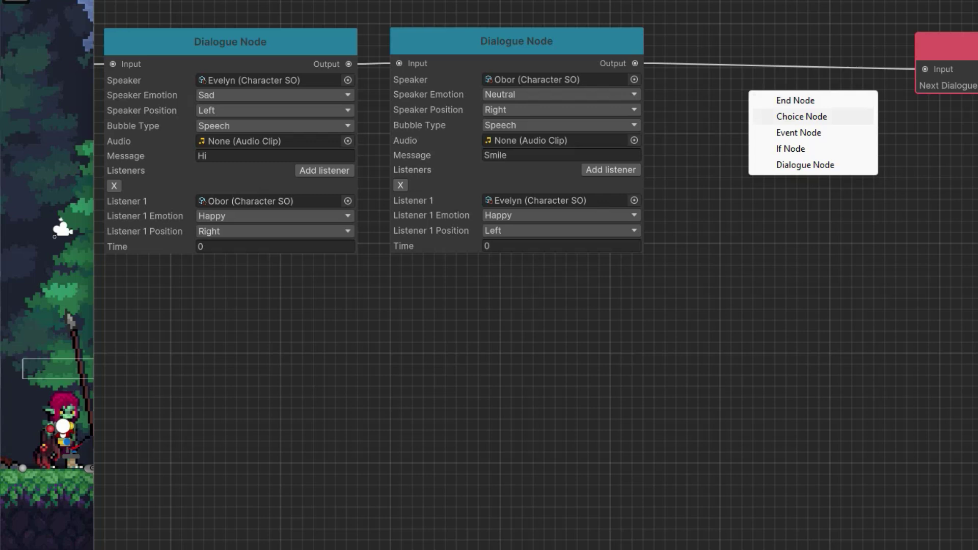
Delete Obor's "Smile" Dialogue Node and place a Choice Node beside Evelyn's node in its stead
{"action": "left_click", "coordinate": [713, 133]}
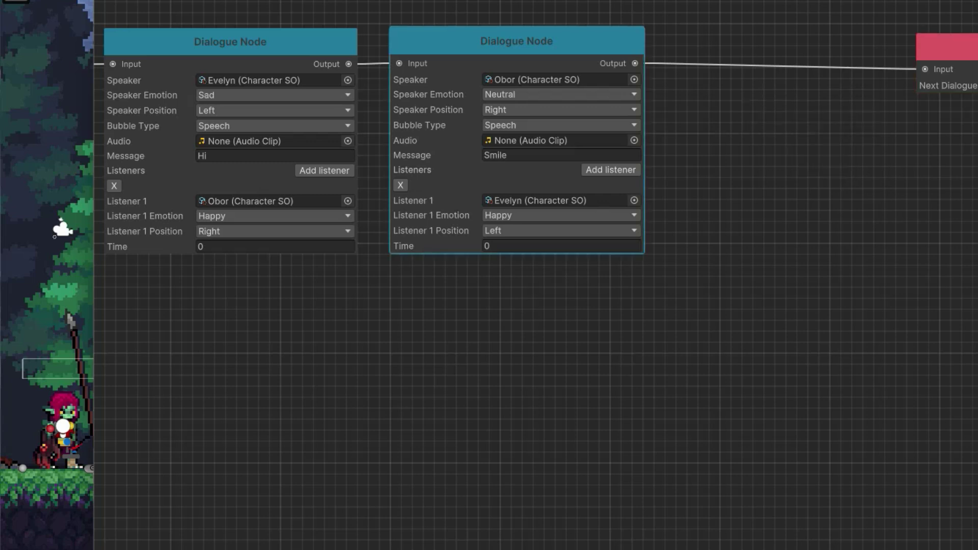
{"action": "key", "text": "Delete"}
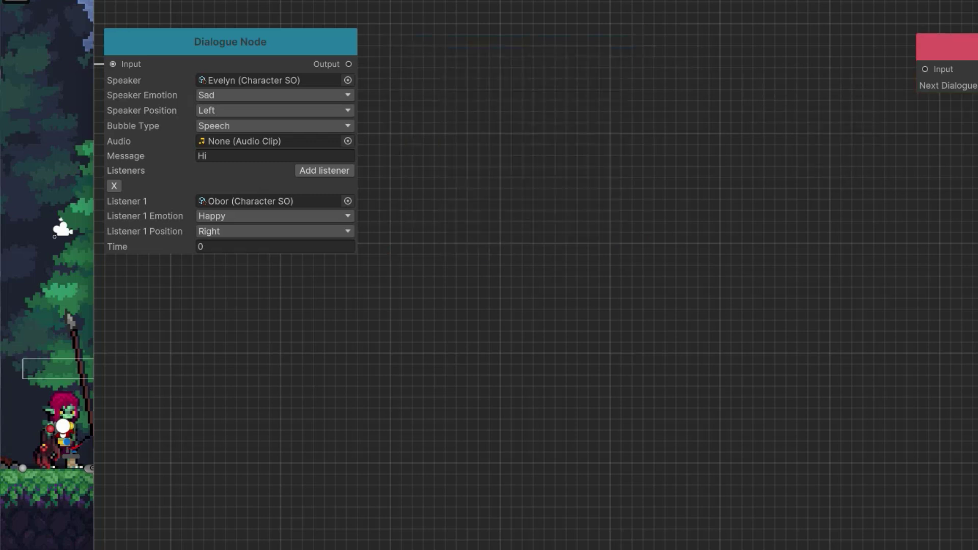
{"action": "right_click", "coordinate": [468, 85]}
{"action": "left_click", "coordinate": [520, 110]}
{"action": "middle_click_drag", "start_coordinate": [520, 110], "coordinate": [702, 111]}
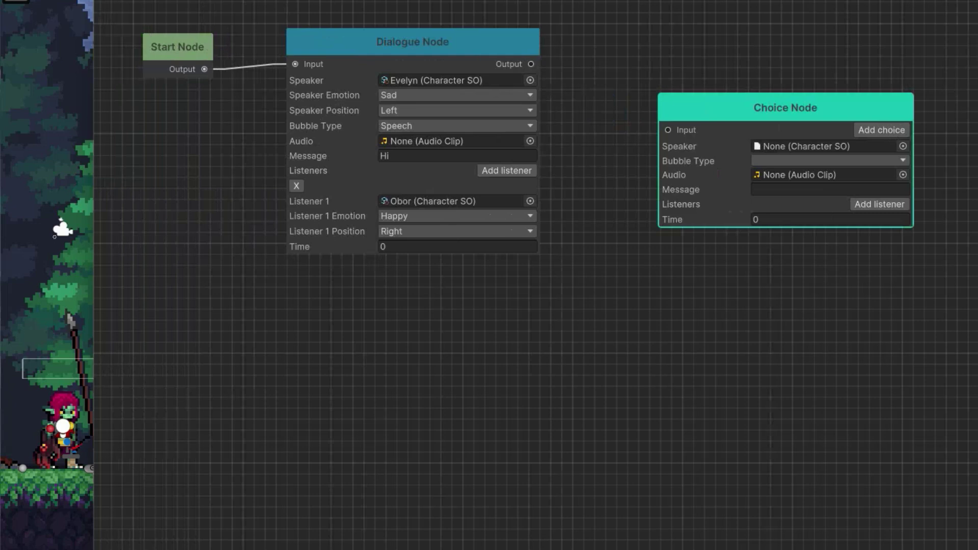
{"action": "left_click_drag", "start_coordinate": [702, 108], "coordinate": [622, 49]}
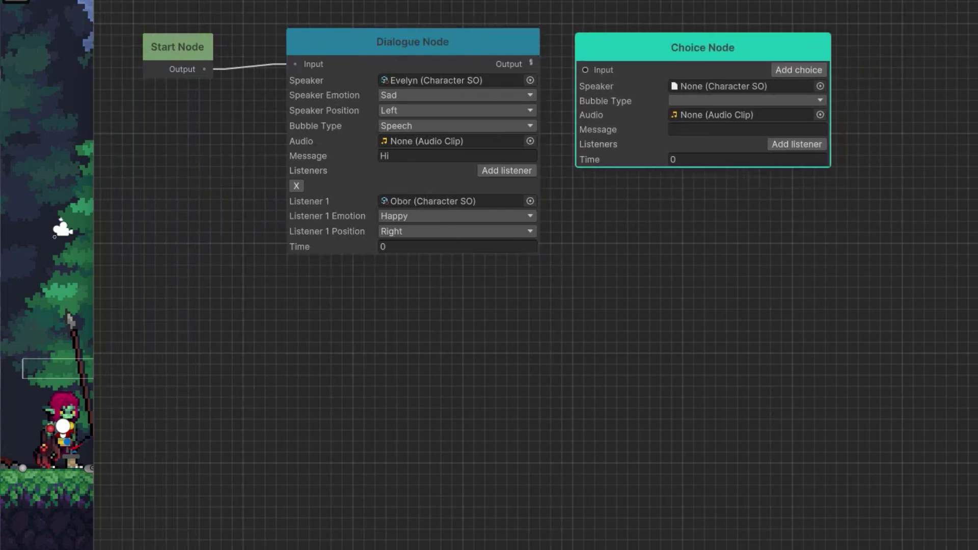
Connect the output of Evelyn's Dialogue Node to the Choice Node and move the End Node farther away
{"action": "left_click_drag", "start_coordinate": [531, 64], "coordinate": [586, 69]}
{"action": "middle_click_drag", "start_coordinate": [586, 69], "coordinate": [447, 95]}
{"action": "left_click_drag", "start_coordinate": [965, 71], "coordinate": [977, 76]}
{"action": "middle_click_drag", "start_coordinate": [977, 77], "coordinate": [912, 77]}
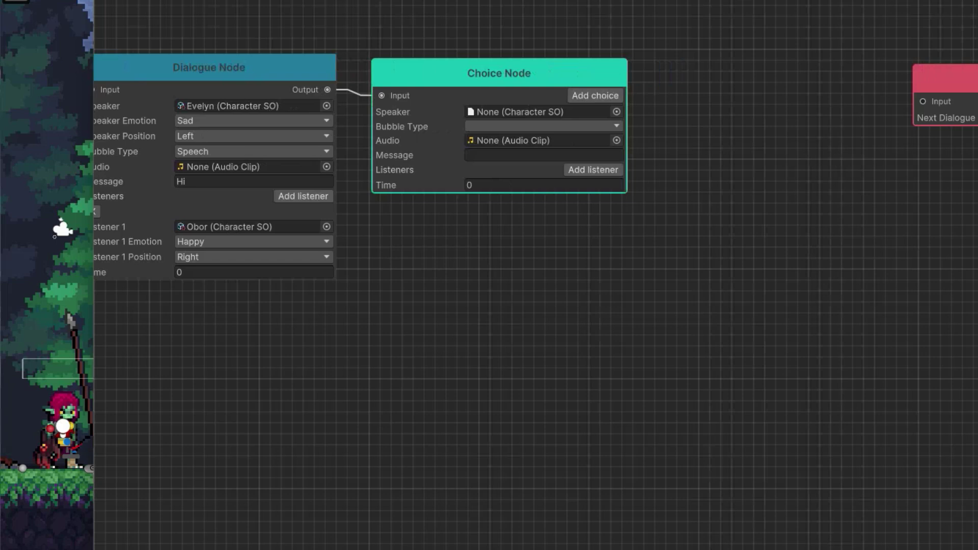
Configure the Choice Node with speaker Obor, emotion Happy, position Right, bubble type Speech and the message "How do you feel?"
{"action": "left_click", "coordinate": [616, 111]}
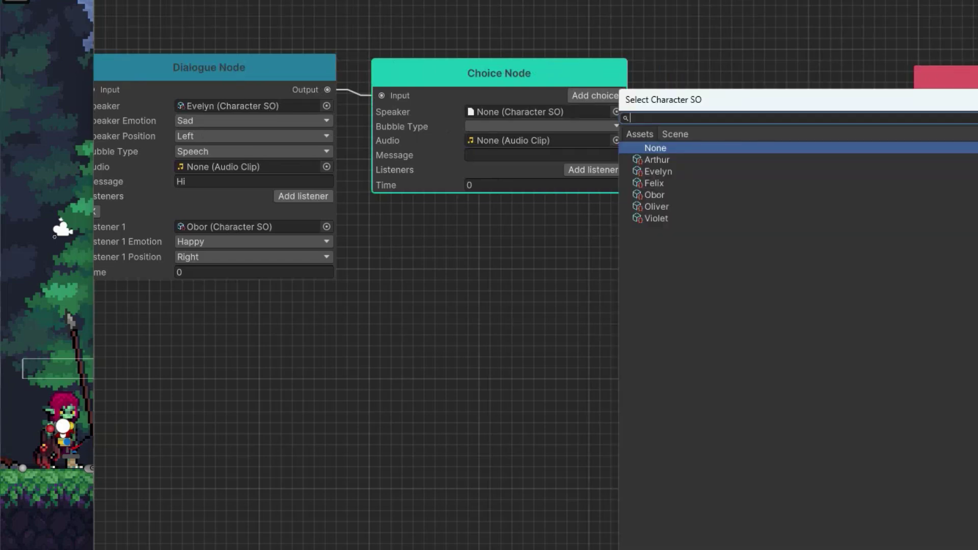
{"action": "double_click", "coordinate": [654, 195]}
{"action": "left_click", "coordinate": [540, 126]}
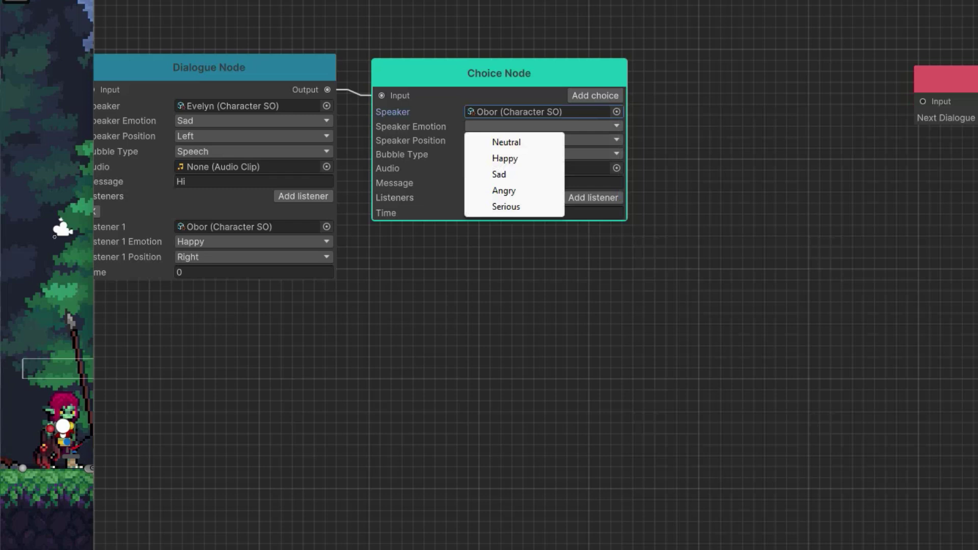
{"action": "left_click", "coordinate": [507, 153]}
{"action": "left_click", "coordinate": [540, 141]}
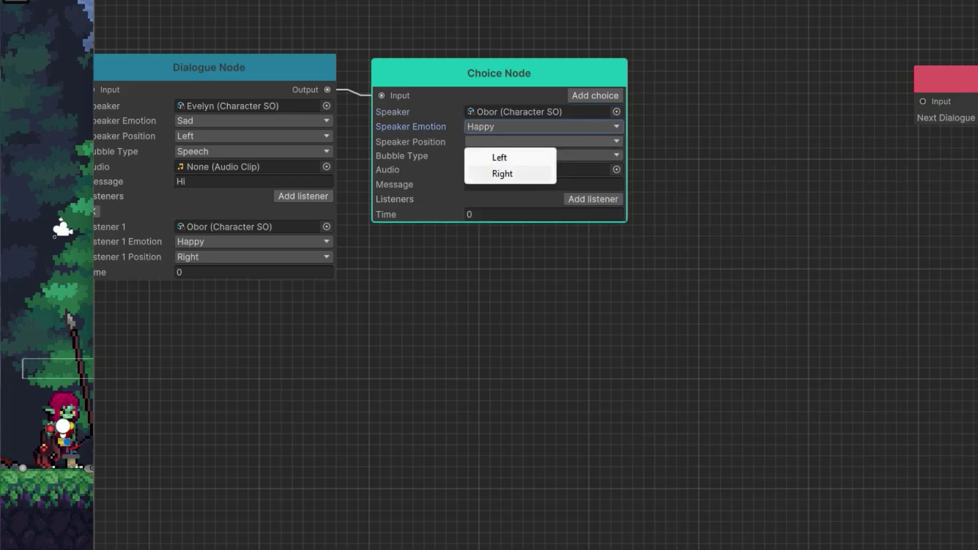
{"action": "left_click", "coordinate": [502, 173]}
{"action": "left_click", "coordinate": [540, 156]}
{"action": "left_click", "coordinate": [504, 172]}
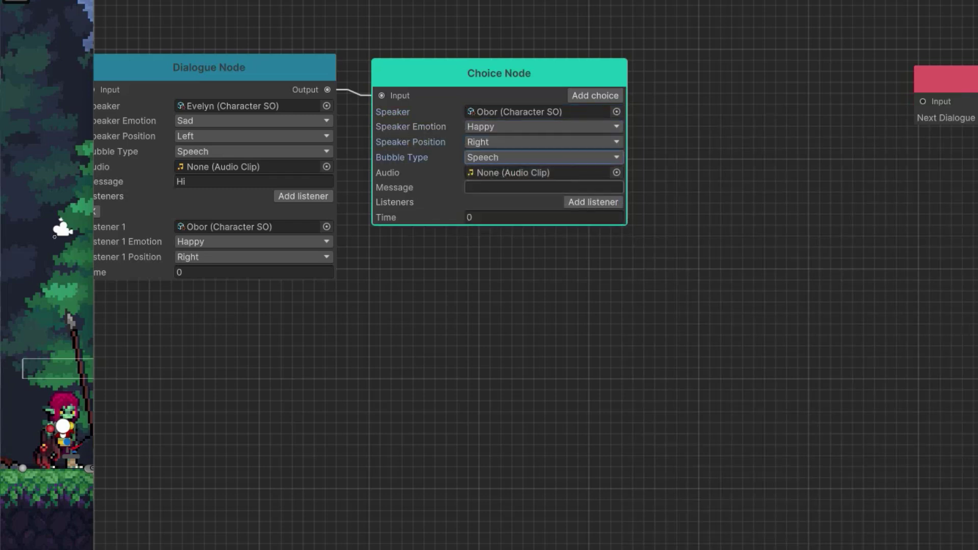
{"action": "left_click", "coordinate": [543, 188]}
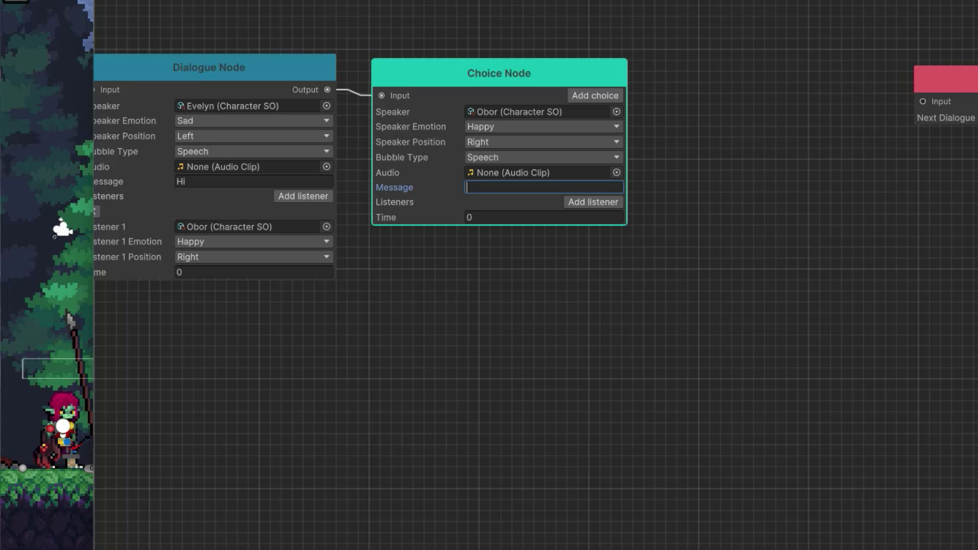
{"action": "type", "text": "How do you feel?"}
Add two choices to the Choice Node with the messages "Happy" and "Sad"
{"action": "left_click", "coordinate": [595, 96]}
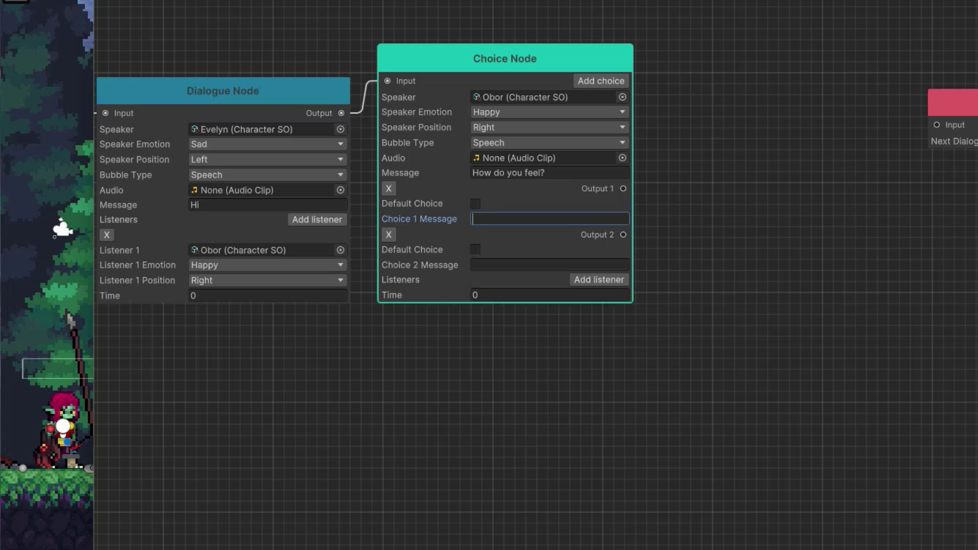
{"action": "type", "text": "Happy"}
{"action": "key", "text": "Tab"}
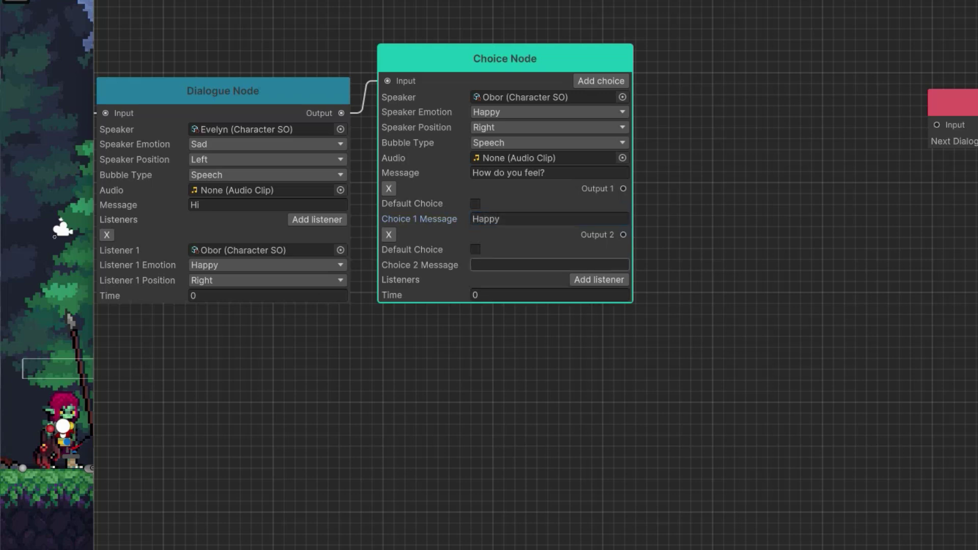
{"action": "type", "text": "Sad"}
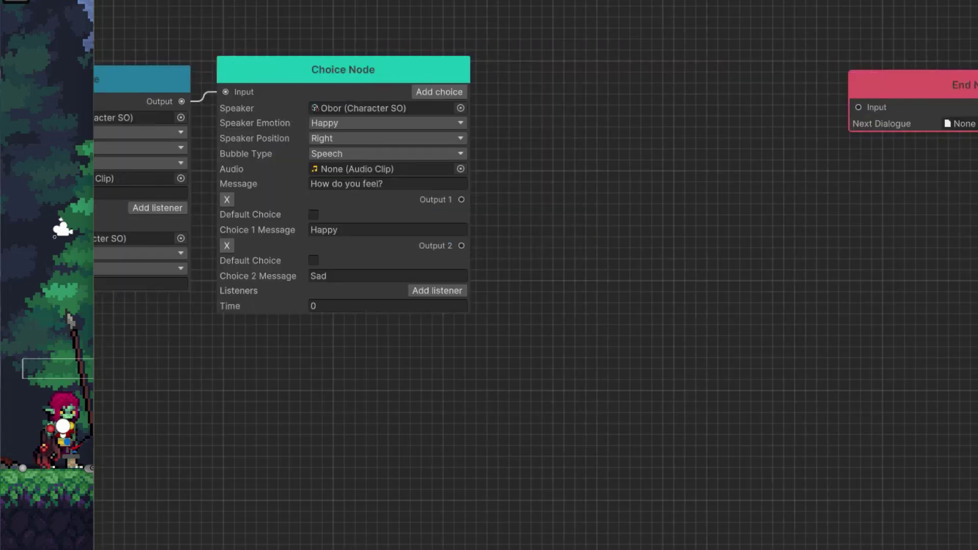
Add two stacked Dialogue Nodes between the Choice Node and the End Node, each fed by one choice output
{"action": "right_click", "coordinate": [574, 26]}
{"action": "left_click", "coordinate": [630, 99]}
{"action": "right_click", "coordinate": [628, 269]}
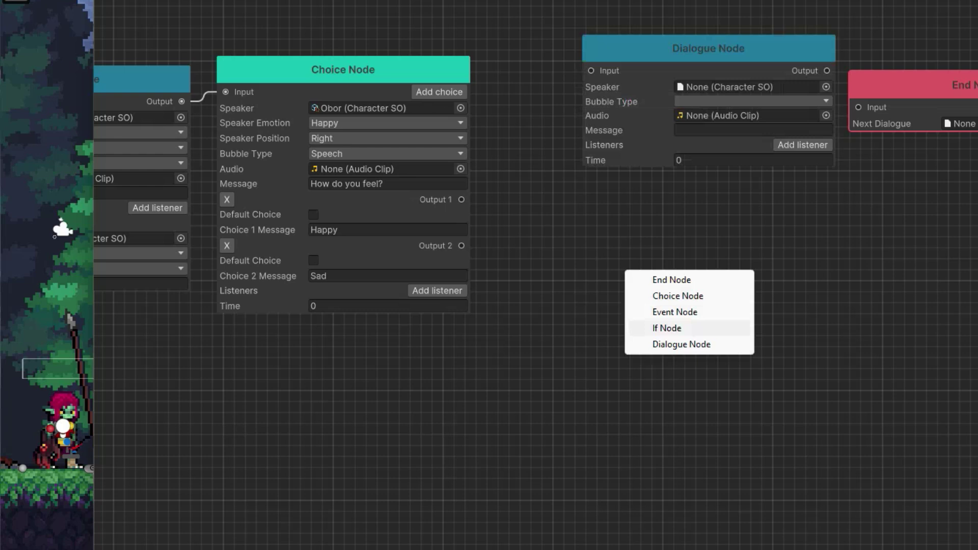
{"action": "left_click", "coordinate": [668, 344]}
{"action": "left_click_drag", "start_coordinate": [554, 346], "coordinate": [558, 342]}
{"action": "left_click_drag", "start_coordinate": [611, 319], "coordinate": [601, 231]}
{"action": "left_click_drag", "start_coordinate": [669, 61], "coordinate": [658, 75]}
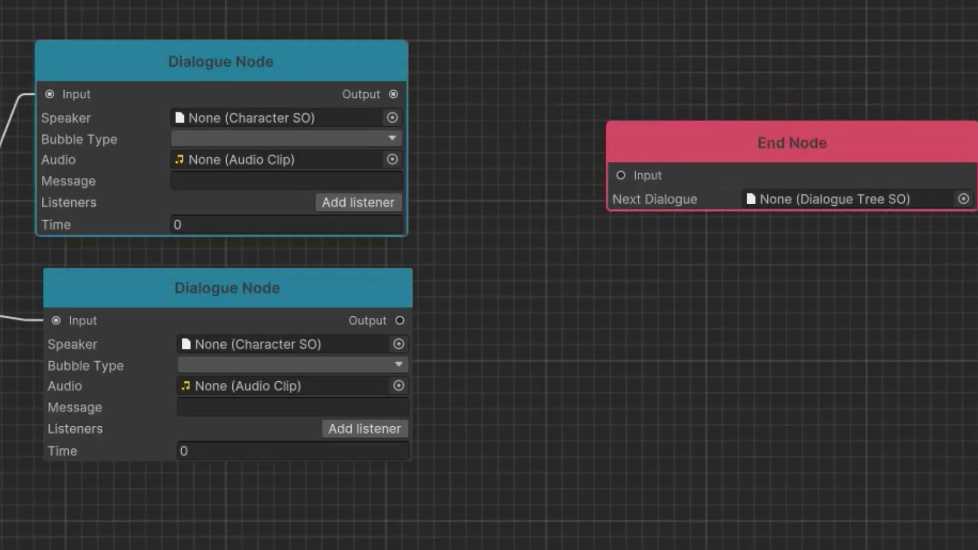
Connect the outputs of both new Dialogue Nodes to the End Node and line up the lower one
{"action": "left_click_drag", "start_coordinate": [393, 93], "coordinate": [621, 176]}
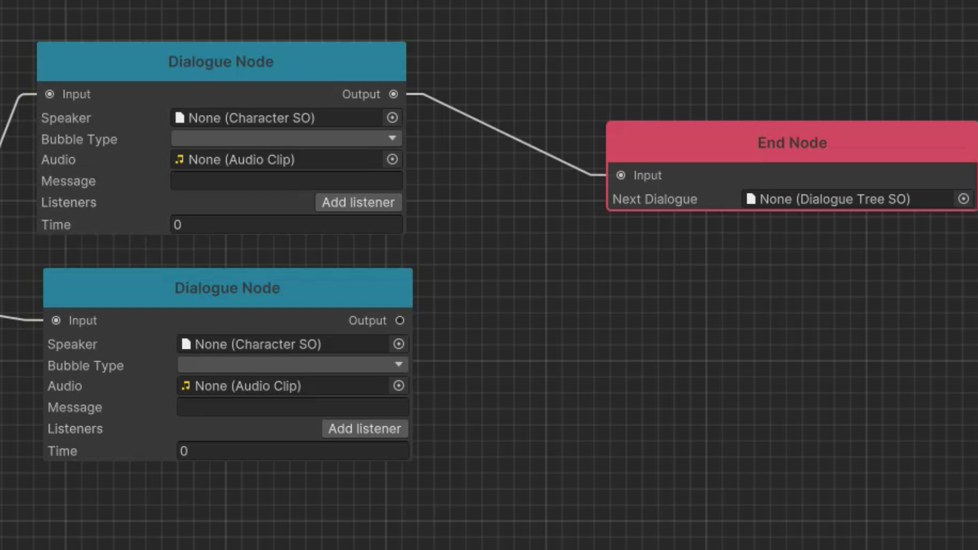
{"action": "left_click_drag", "start_coordinate": [400, 320], "coordinate": [621, 175]}
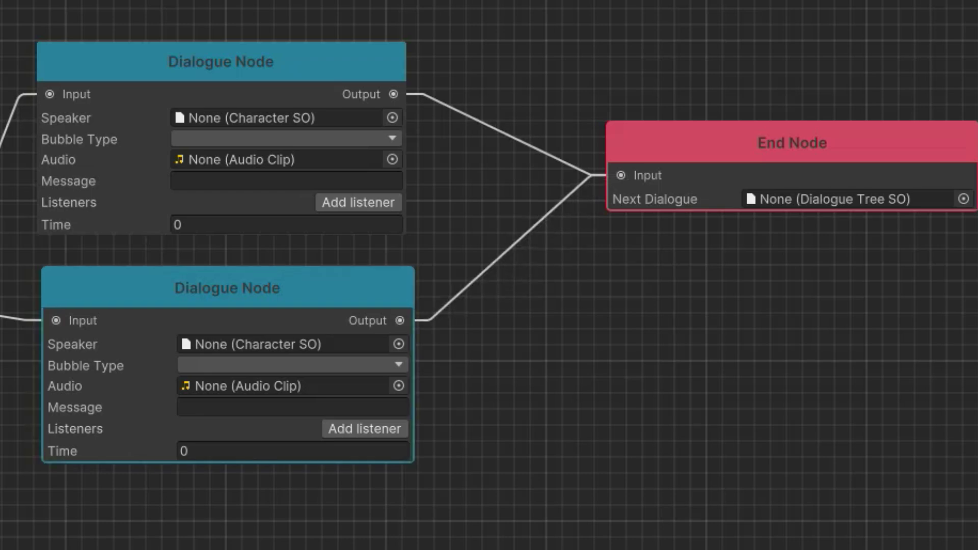
{"action": "left_click_drag", "start_coordinate": [255, 288], "coordinate": [257, 296]}
{"action": "left_click_drag", "start_coordinate": [256, 295], "coordinate": [245, 284]}
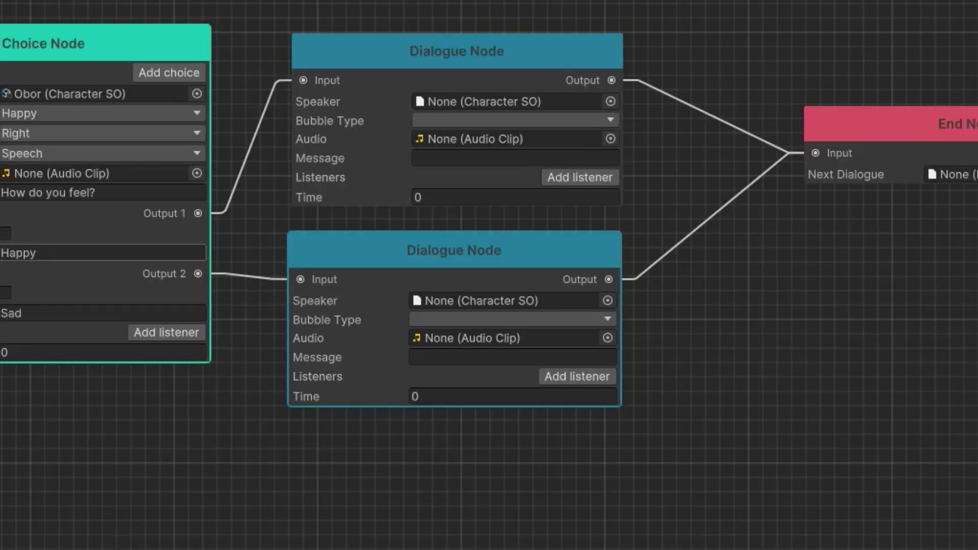
Enter the message "hahaha" in the Happy branch's Dialogue Node and "boo hoo" in the Sad branch's node
{"action": "left_click", "coordinate": [515, 158]}
{"action": "type", "text": "hahaha"}
{"action": "left_click", "coordinate": [512, 358]}
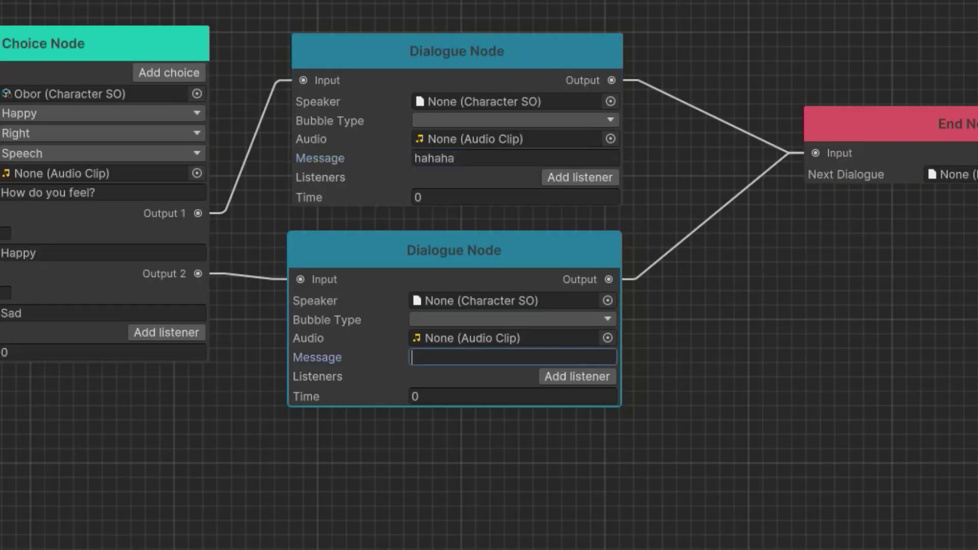
{"action": "type", "text": "boo hoo"}
Assign Evelyn as the speaker of both branch Dialogue Nodes and space the two nodes farther apart vertically
{"action": "left_click", "coordinate": [512, 319]}
{"action": "left_click", "coordinate": [610, 102]}
{"action": "double_click", "coordinate": [663, 180]}
{"action": "left_click_drag", "start_coordinate": [454, 250], "coordinate": [464, 319]}
{"action": "left_click_drag", "start_coordinate": [457, 51], "coordinate": [460, 8]}
{"action": "left_click", "coordinate": [618, 434]}
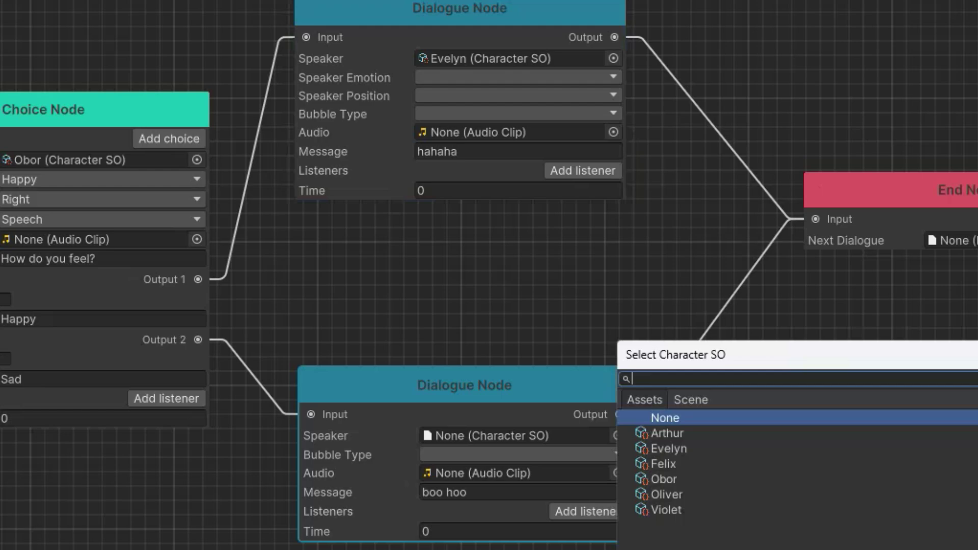
{"action": "double_click", "coordinate": [668, 448]}
Choose a speaker emotion for Evelyn in each of the two branch Dialogue Nodes
{"action": "left_click", "coordinate": [509, 386]}
{"action": "left_click", "coordinate": [451, 448]}
{"action": "left_click", "coordinate": [518, 77]}
{"action": "left_click", "coordinate": [468, 119]}
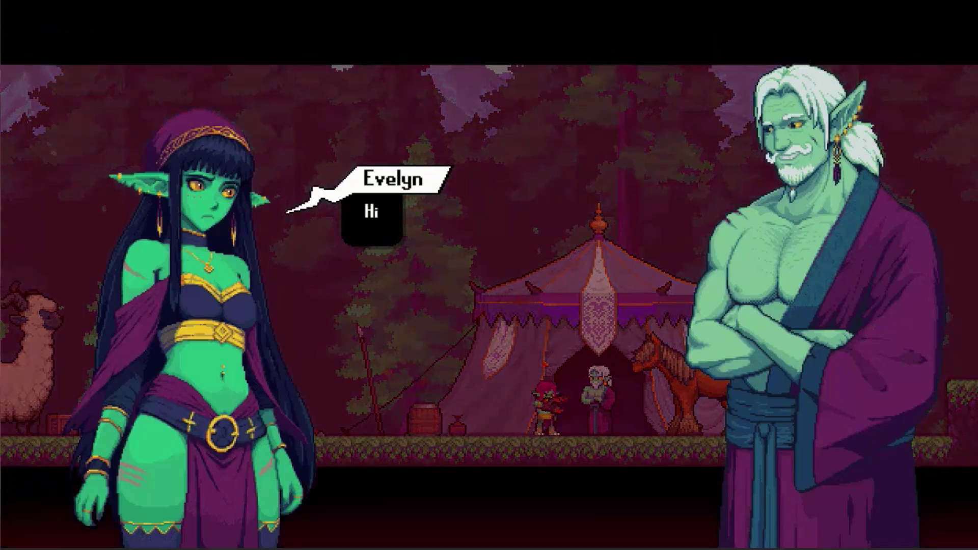
Advance past Evelyn's "Hi" line in the running game, switch between the answers and pick "Happy"
{"action": "key", "text": "space"}
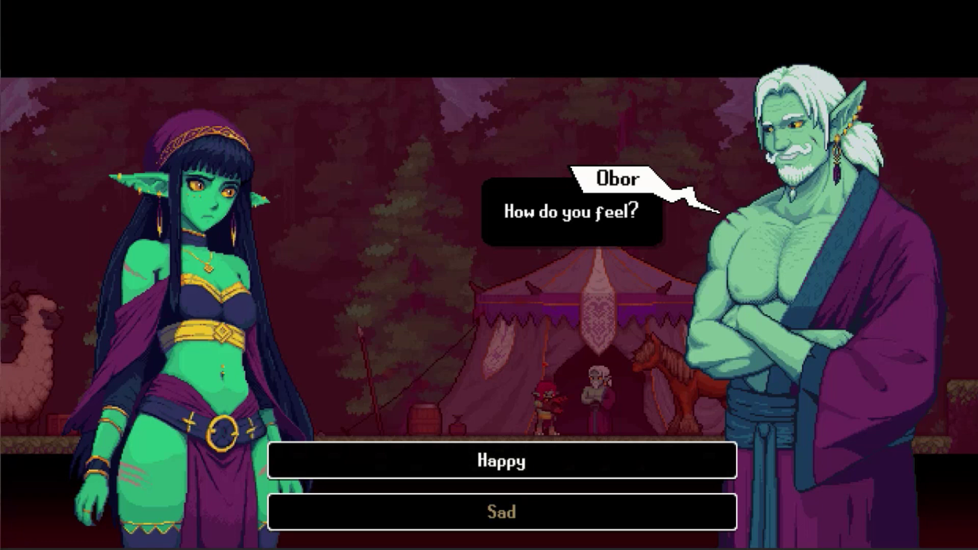
{"action": "key", "text": "Down"}
{"action": "key", "text": "Up"}
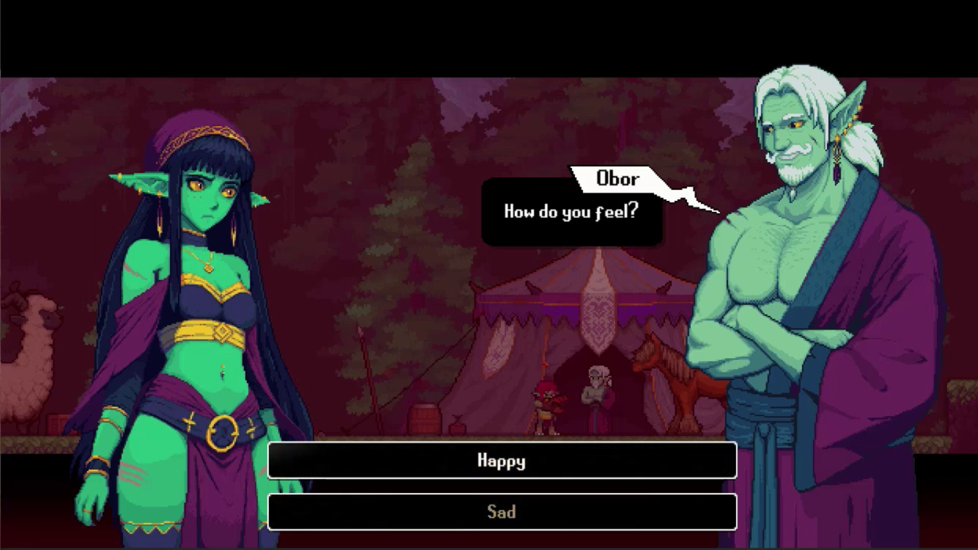
{"action": "key", "text": "space"}
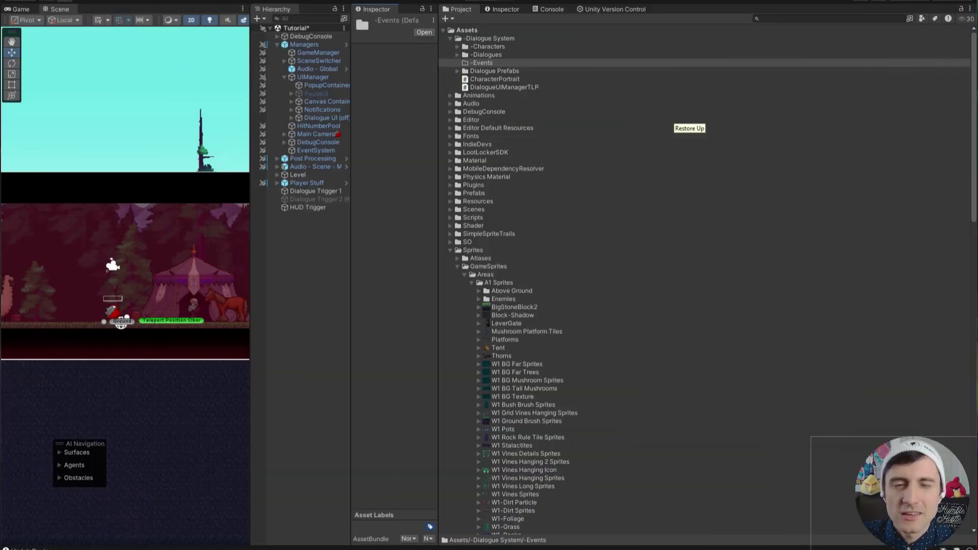
Create a Dialogue Event asset in the -Events folder and name it "Open Gate"
{"action": "left_click", "coordinate": [486, 55]}
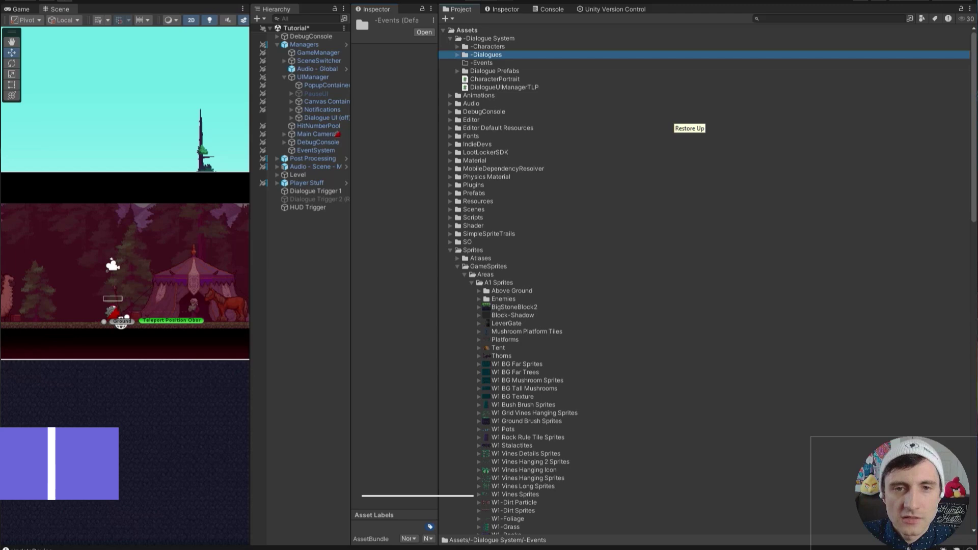
{"action": "left_click", "coordinate": [482, 63]}
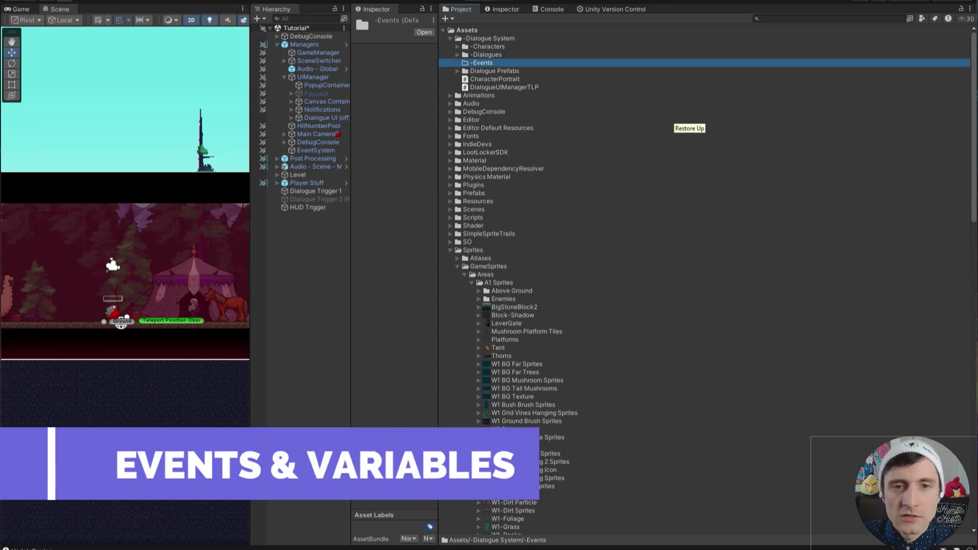
{"action": "right_click", "coordinate": [482, 63]}
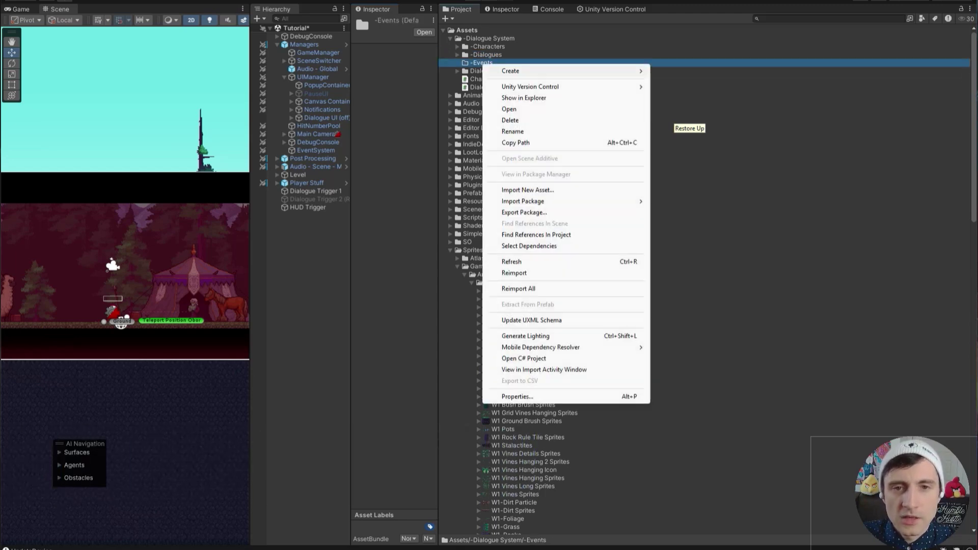
{"action": "mouse_move", "coordinate": [510, 71]}
{"action": "mouse_move", "coordinate": [688, 67]}
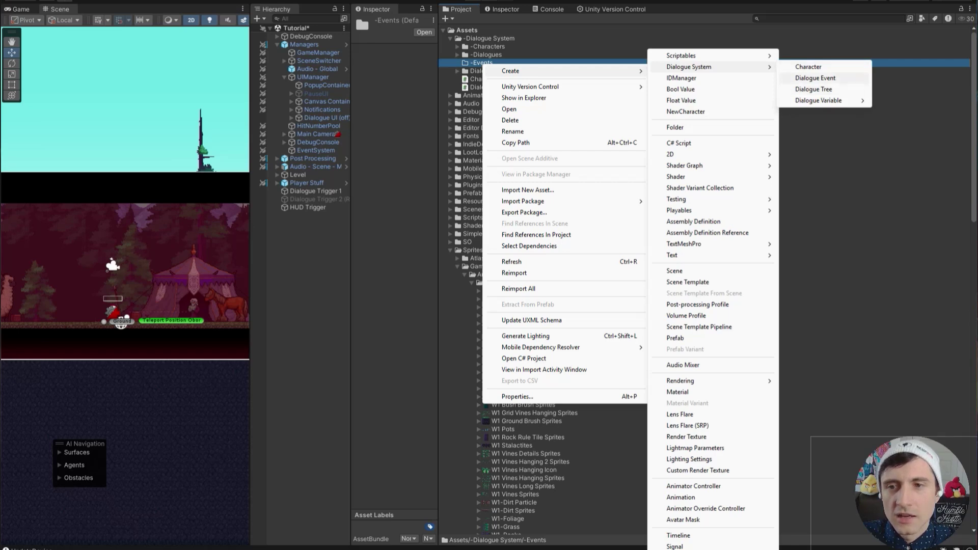
{"action": "mouse_move", "coordinate": [818, 100]}
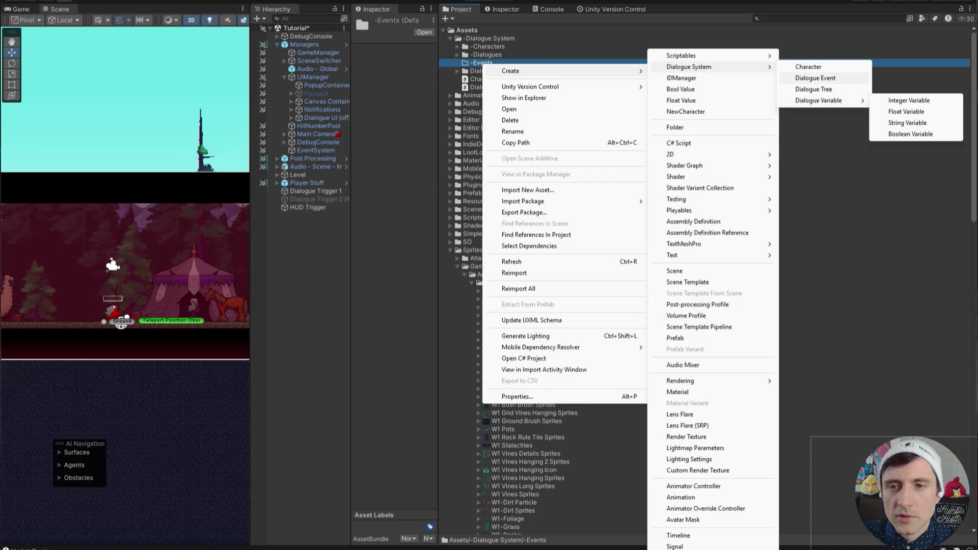
{"action": "left_click", "coordinate": [815, 78]}
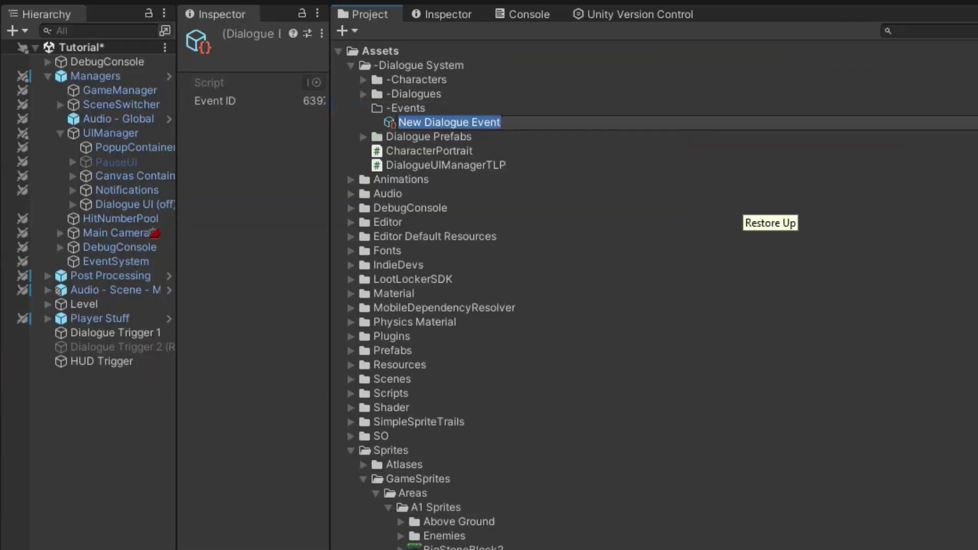
{"action": "type", "text": "Open G"}
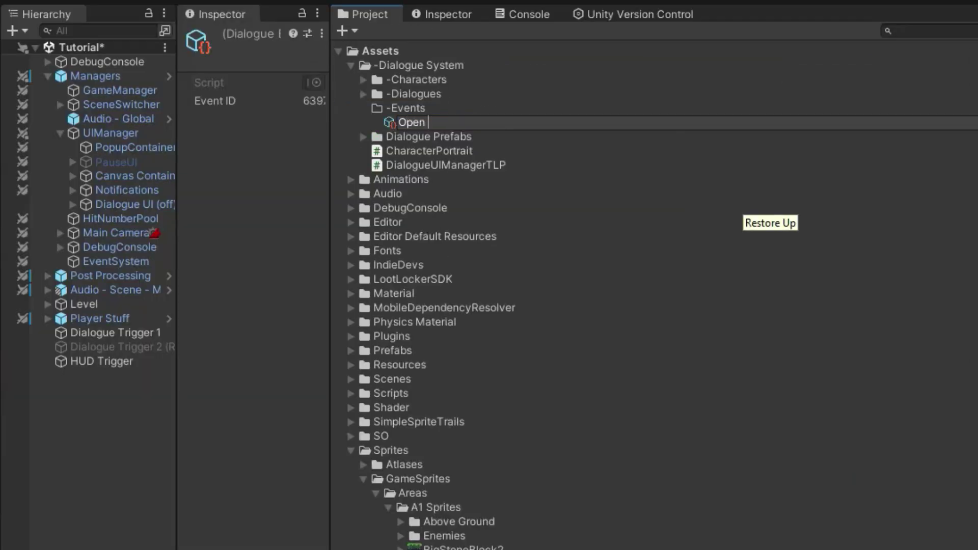
{"action": "type", "text": "ate"}
{"action": "key", "text": "Return"}
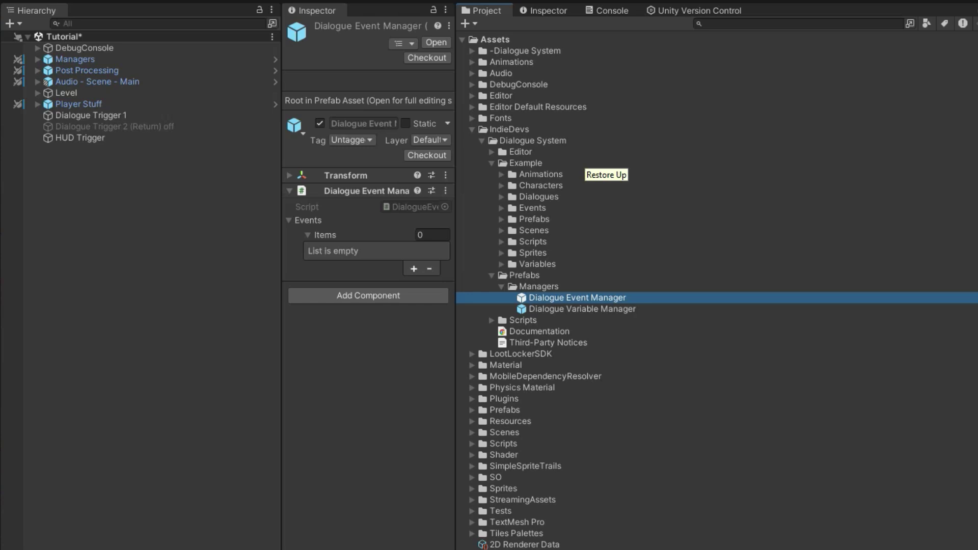
Compare the two dialogue manager prefabs in a widened Inspector and add the Dialogue Event Manager prefab to the Tutorial scene
{"action": "left_click", "coordinate": [581, 309]}
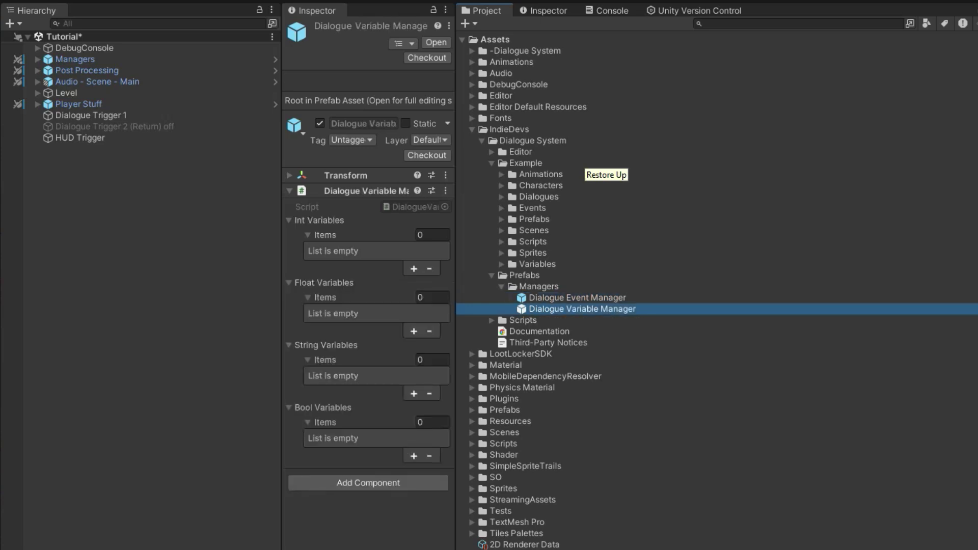
{"action": "left_click_drag", "start_coordinate": [281, 220], "coordinate": [246, 219]}
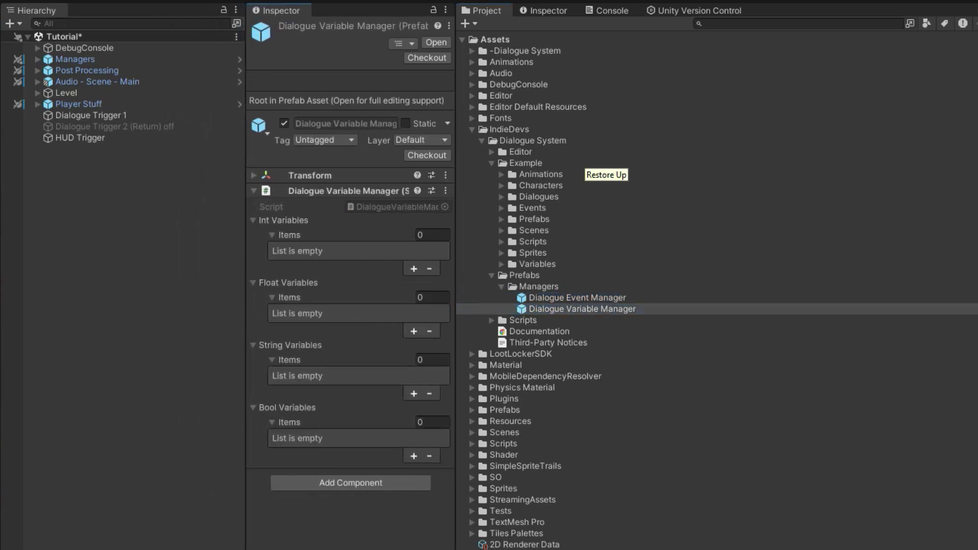
{"action": "left_click_drag", "start_coordinate": [455, 306], "coordinate": [604, 306]}
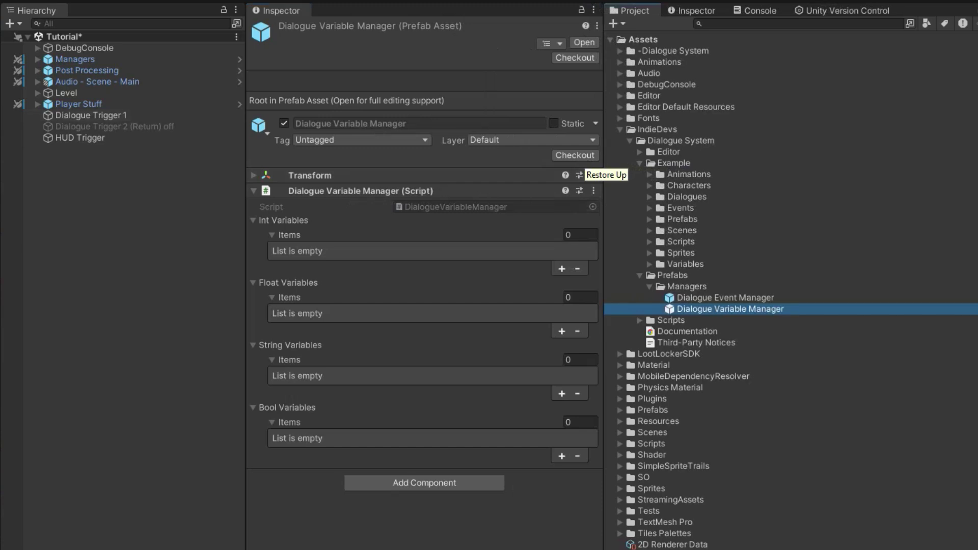
{"action": "left_click", "coordinate": [726, 298]}
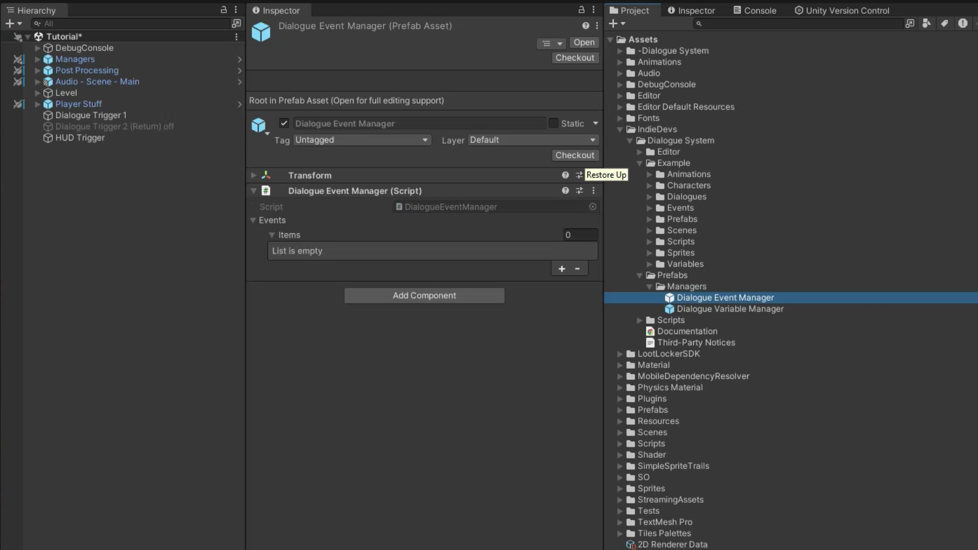
{"action": "left_click_drag", "start_coordinate": [725, 298], "coordinate": [112, 170]}
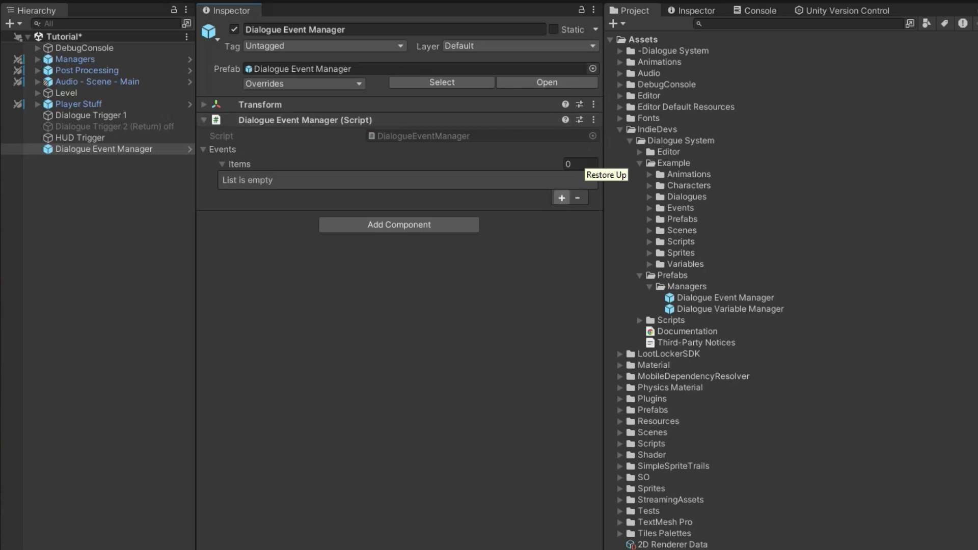
Add an item to the Dialogue Event Manager's Events with Open Gate as its key and an empty callback in its value list
{"action": "left_click", "coordinate": [562, 197]}
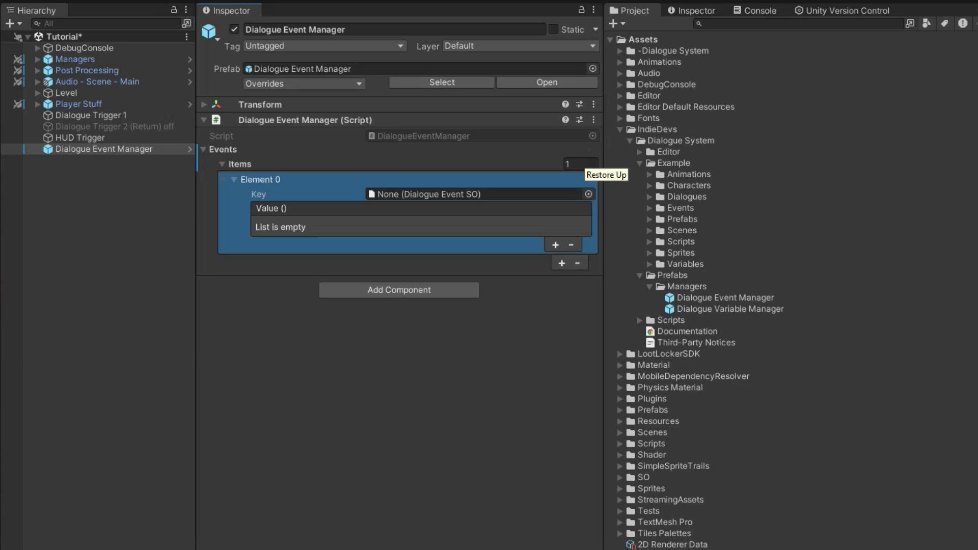
{"action": "left_click", "coordinate": [620, 51]}
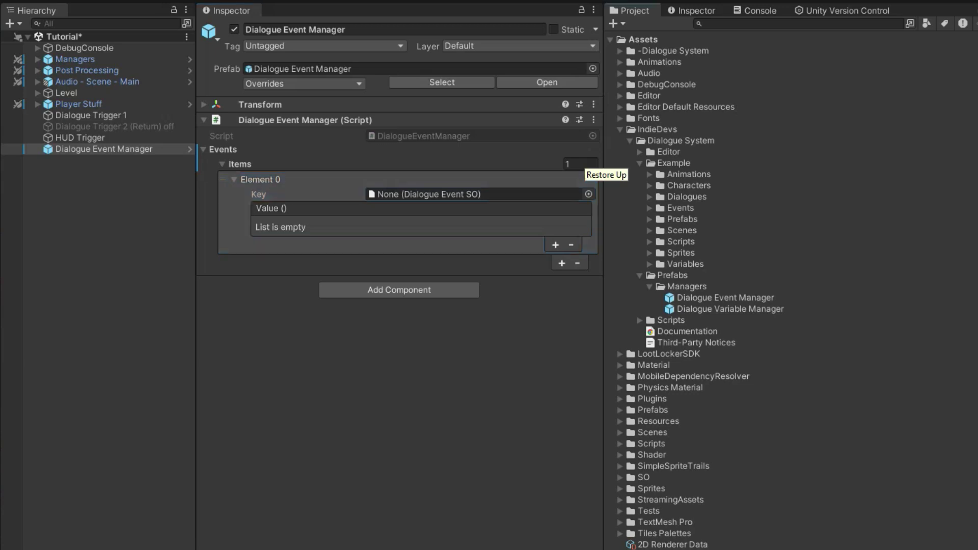
{"action": "left_click_drag", "start_coordinate": [679, 96], "coordinate": [474, 194]}
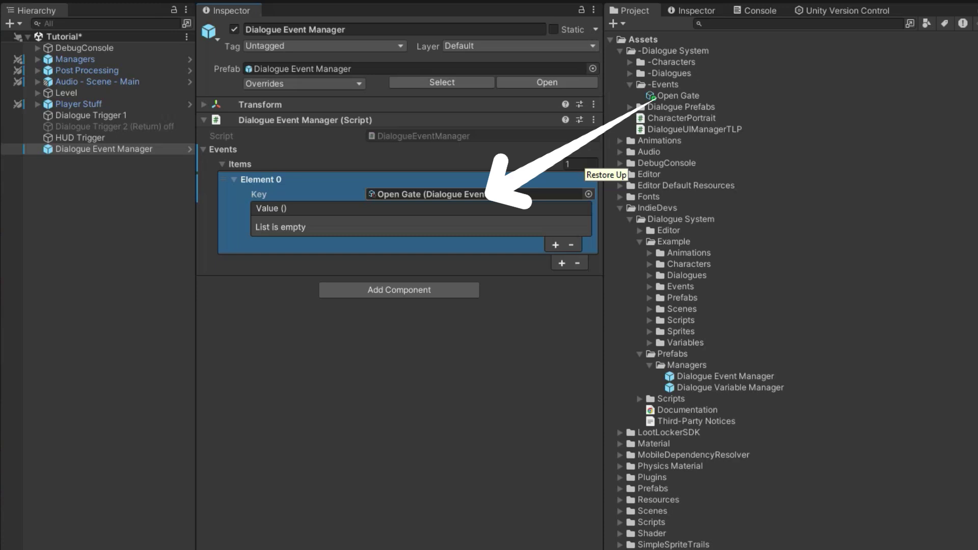
{"action": "left_click", "coordinate": [556, 245]}
{"action": "left_click", "coordinate": [555, 245]}
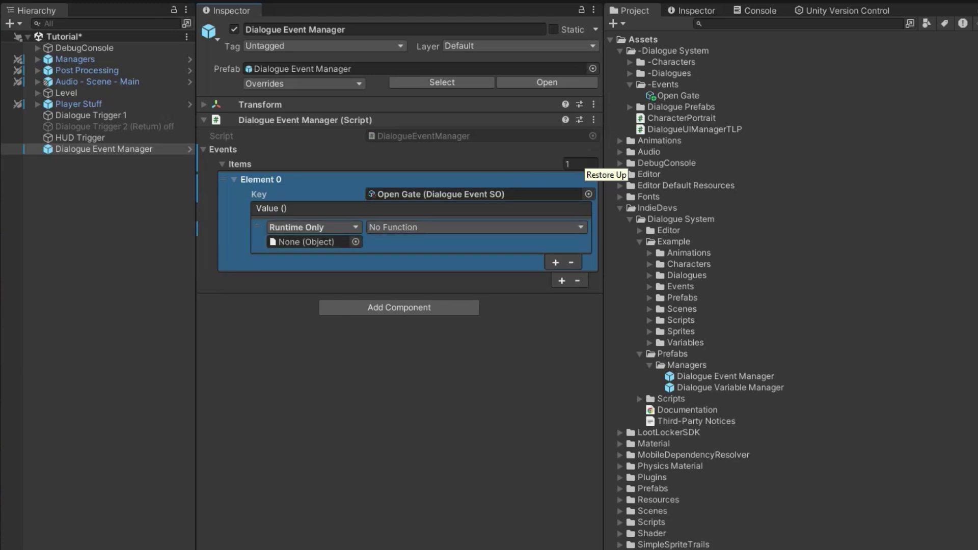
{"action": "left_click_drag", "start_coordinate": [196, 306], "coordinate": [152, 305]}
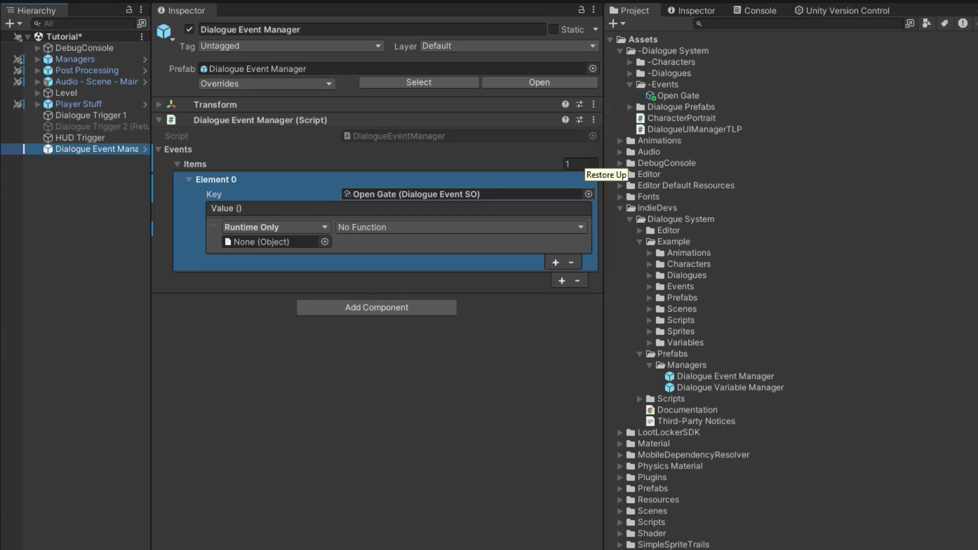
{"action": "left_click", "coordinate": [462, 227]}
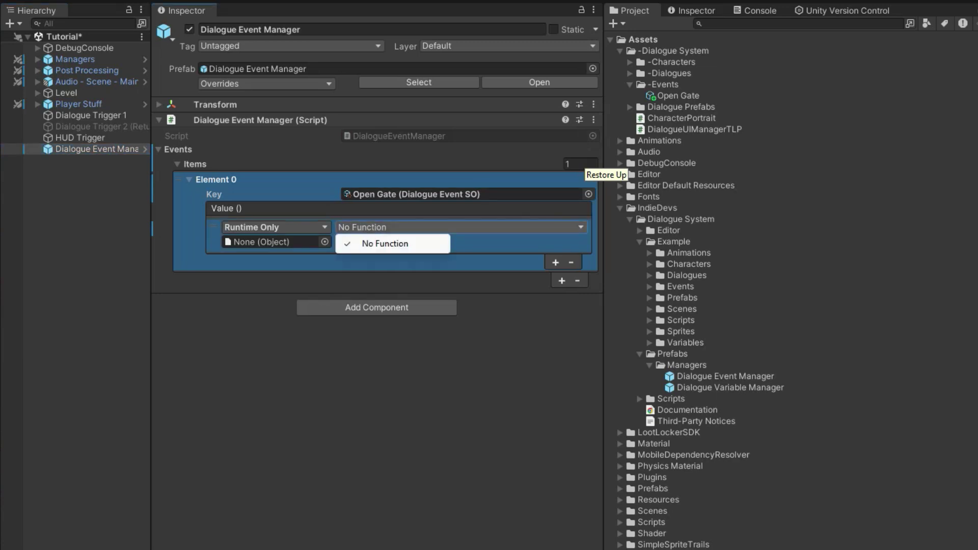
{"action": "left_click_drag", "start_coordinate": [151, 255], "coordinate": [202, 244]}
Create an empty GameObject in the scene and name it "Event Example"
{"action": "right_click", "coordinate": [99, 191]}
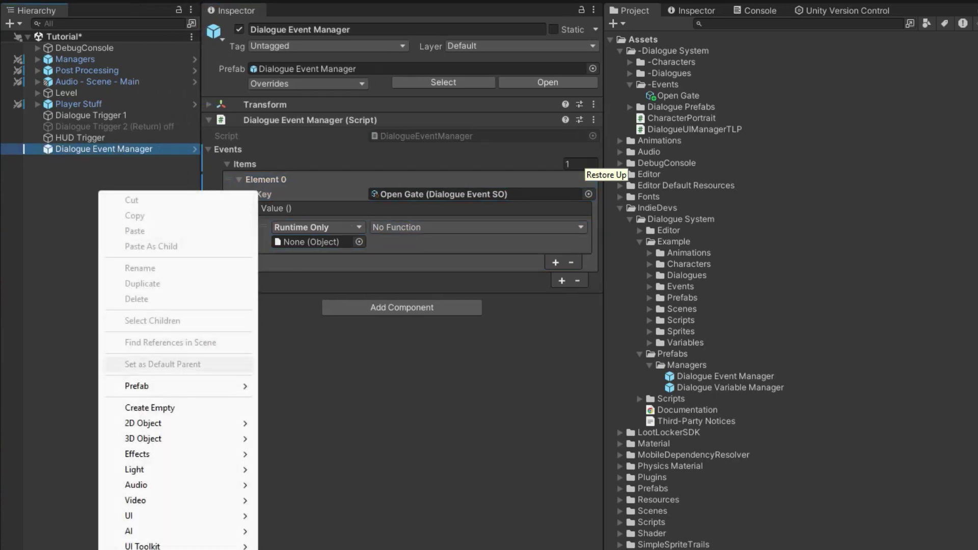
{"action": "left_click", "coordinate": [150, 407]}
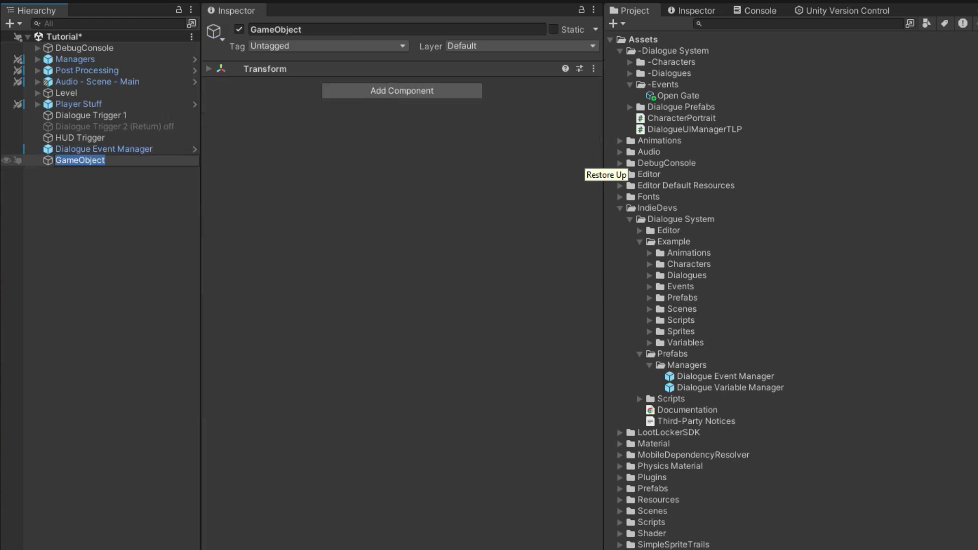
{"action": "type", "text": "Event Example"}
{"action": "key", "text": "Return"}
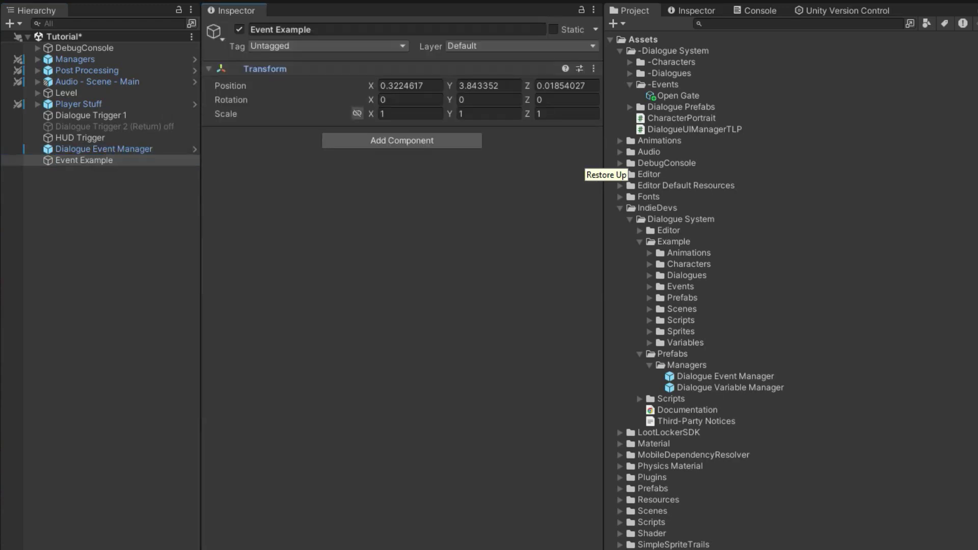
Assign Event Example as the target of the Open Gate callback and set its function to GameObject.SetActive
{"action": "left_click", "coordinate": [104, 149]}
{"action": "left_click_drag", "start_coordinate": [84, 160], "coordinate": [311, 292]}
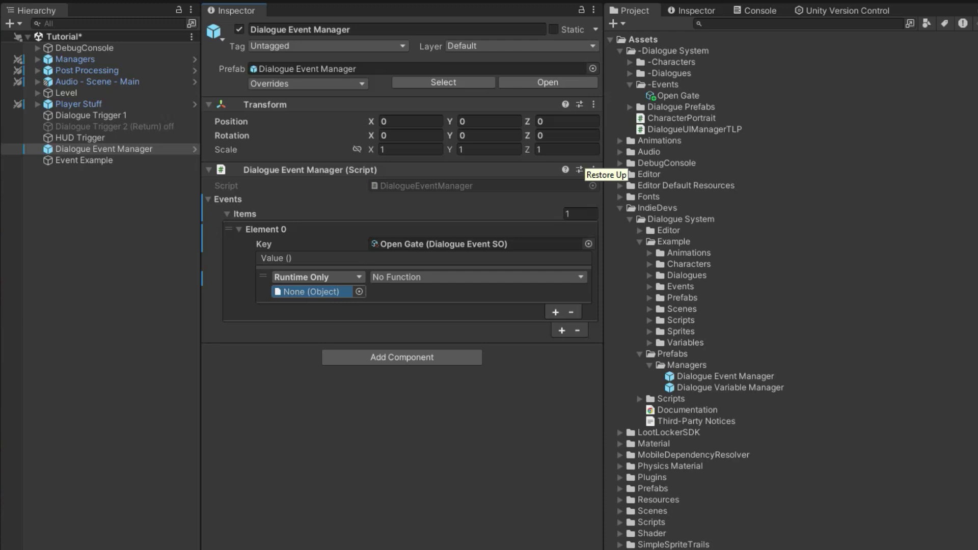
{"action": "left_click_drag", "start_coordinate": [311, 292], "coordinate": [311, 291]}
{"action": "left_click", "coordinate": [459, 277]}
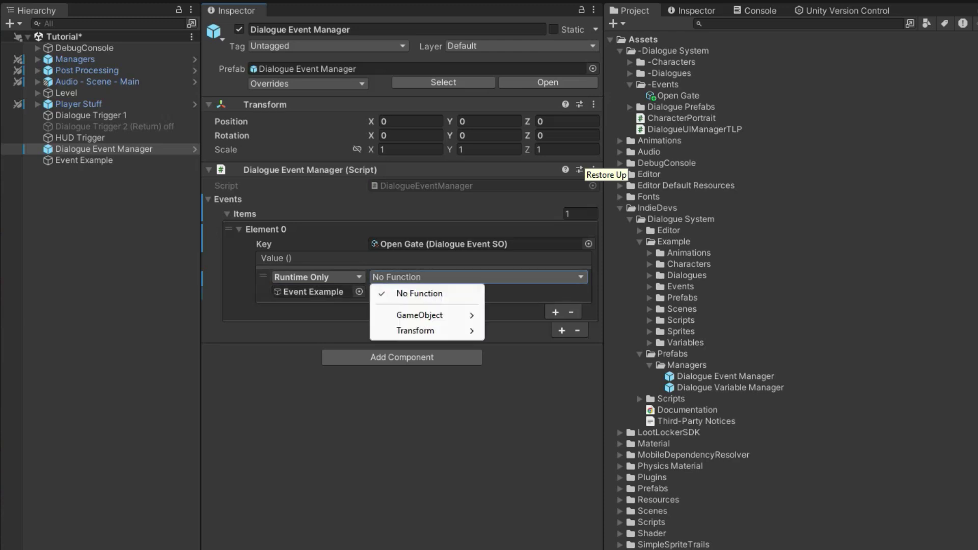
{"action": "mouse_move", "coordinate": [427, 316]}
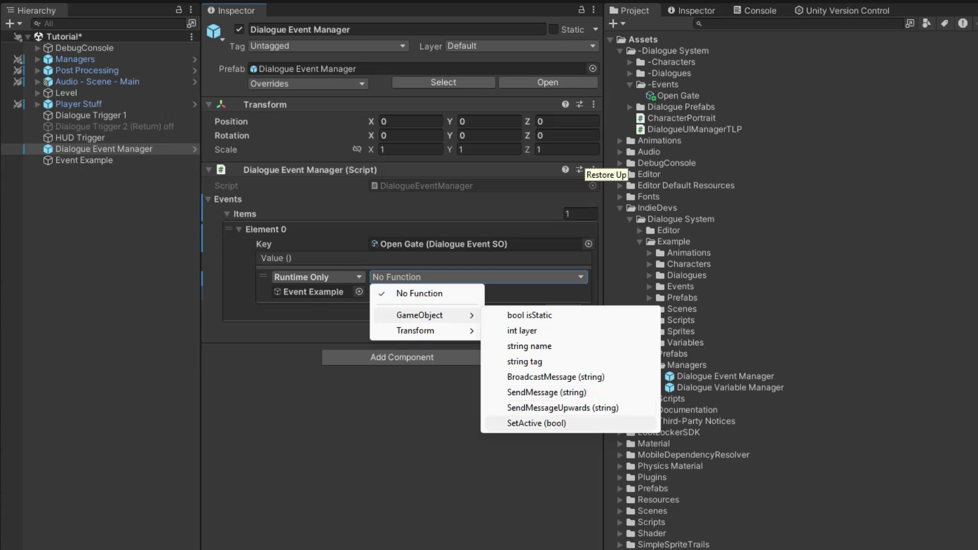
{"action": "key", "text": "Return"}
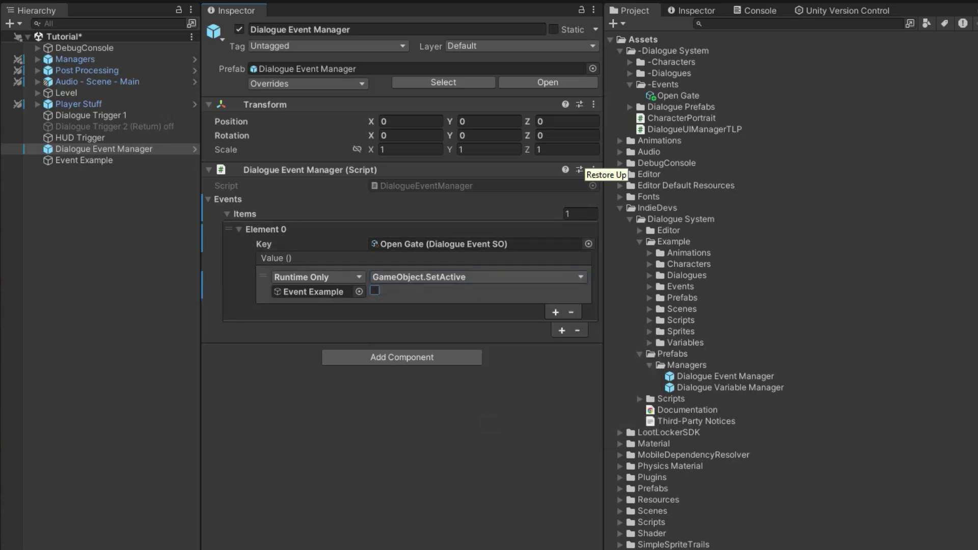
{"action": "left_click", "coordinate": [478, 277]}
{"action": "left_click", "coordinate": [538, 422]}
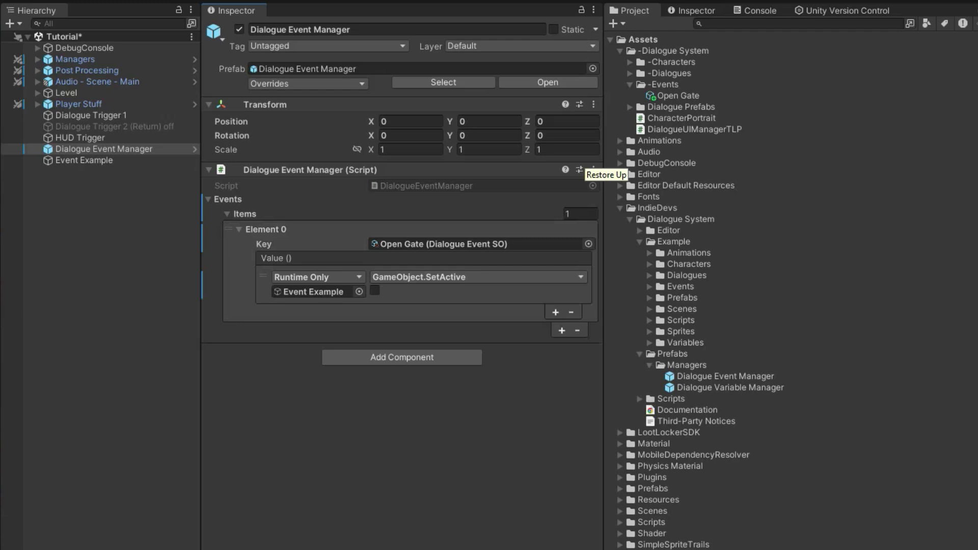
Add the Do Event Simple component to the Event Example object
{"action": "left_click", "coordinate": [84, 161]}
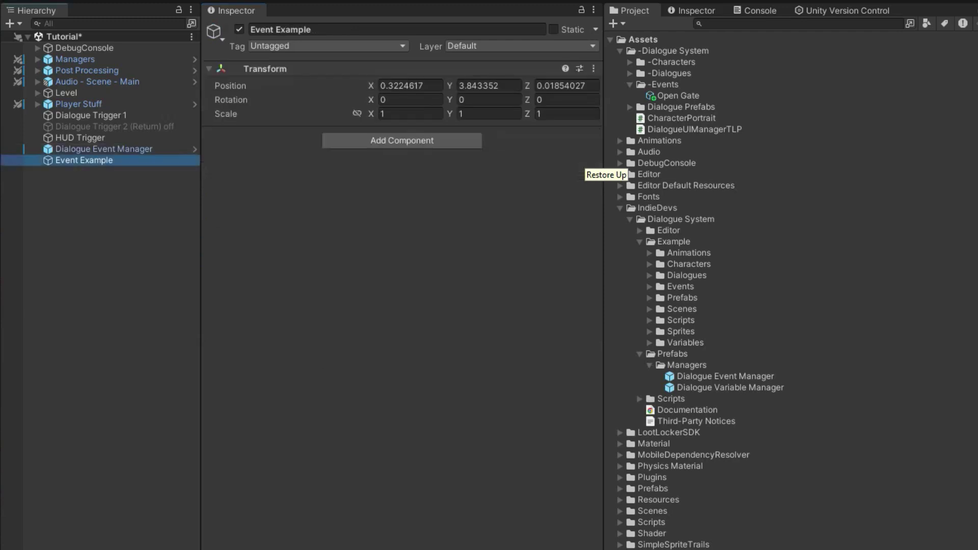
{"action": "left_click", "coordinate": [402, 141]}
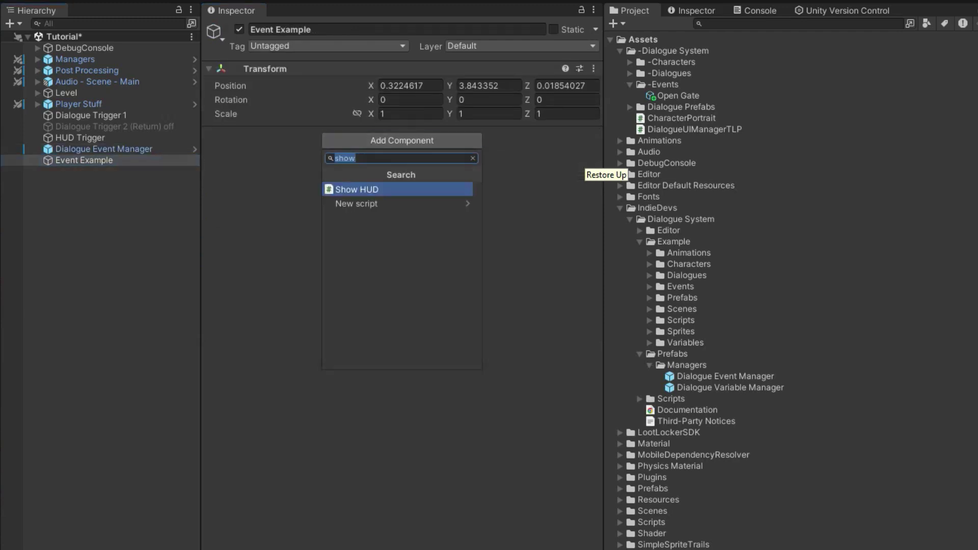
{"action": "type", "text": "event"}
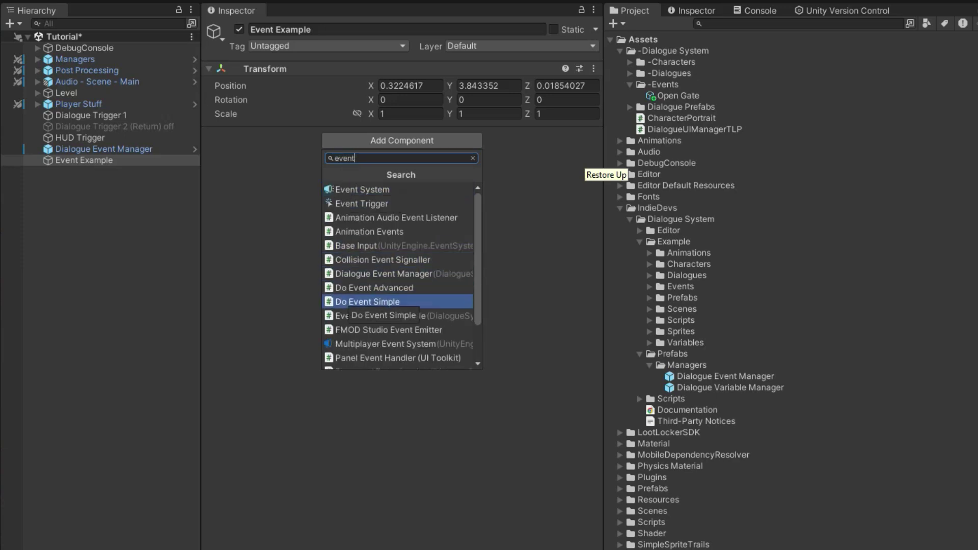
{"action": "left_click", "coordinate": [374, 301]}
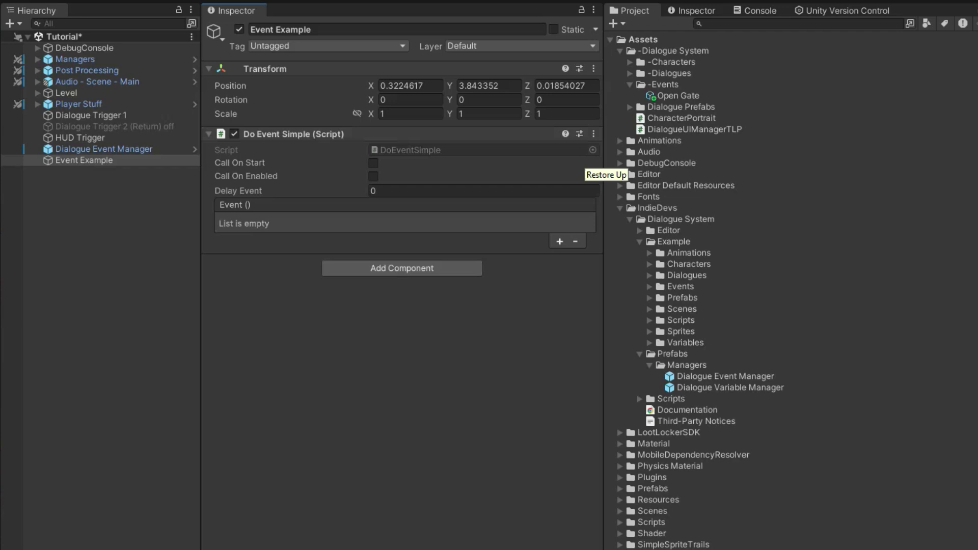
Recheck the Dialogue Event Manager's Open Gate entry and add a Sprite Renderer component to Event Example
{"action": "left_click", "coordinate": [104, 149]}
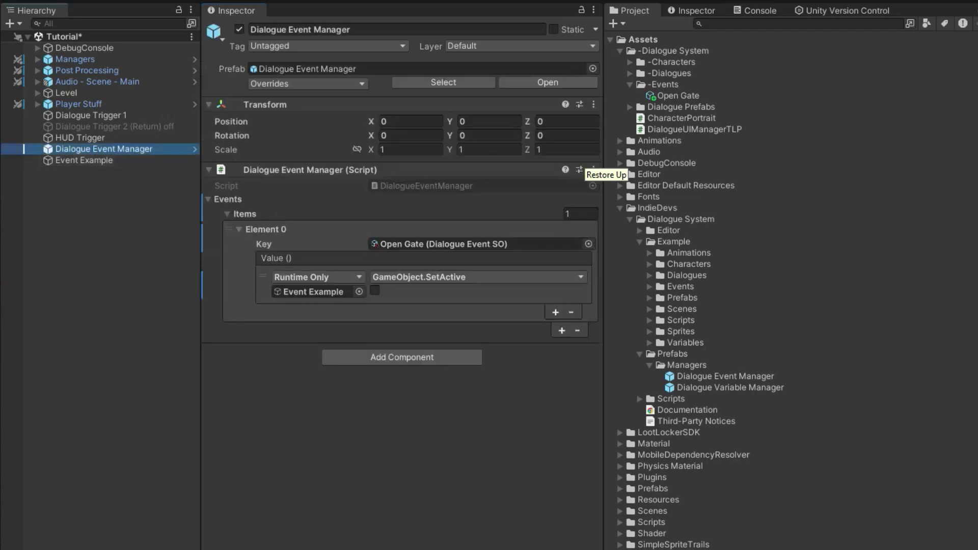
{"action": "left_click", "coordinate": [84, 160]}
{"action": "left_click", "coordinate": [402, 268]}
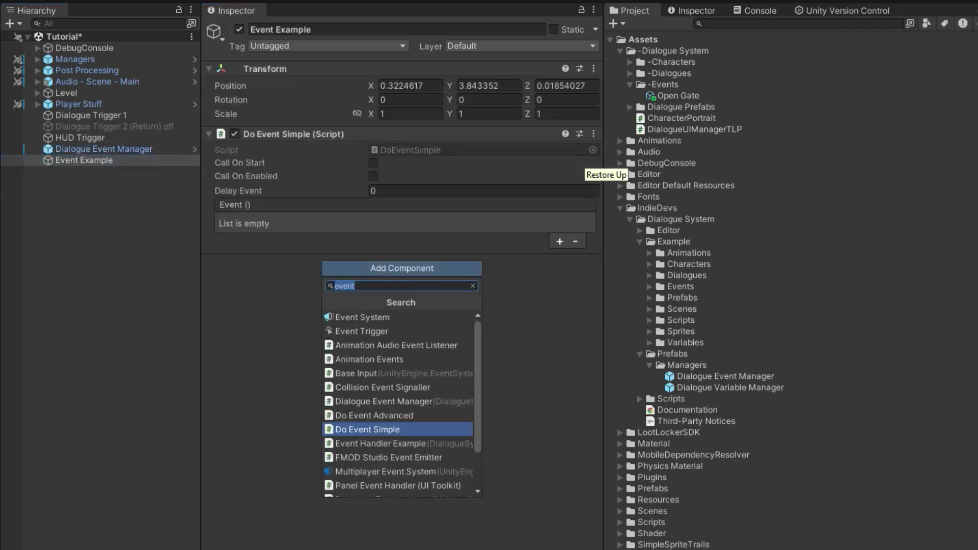
{"action": "type", "text": "sprite"}
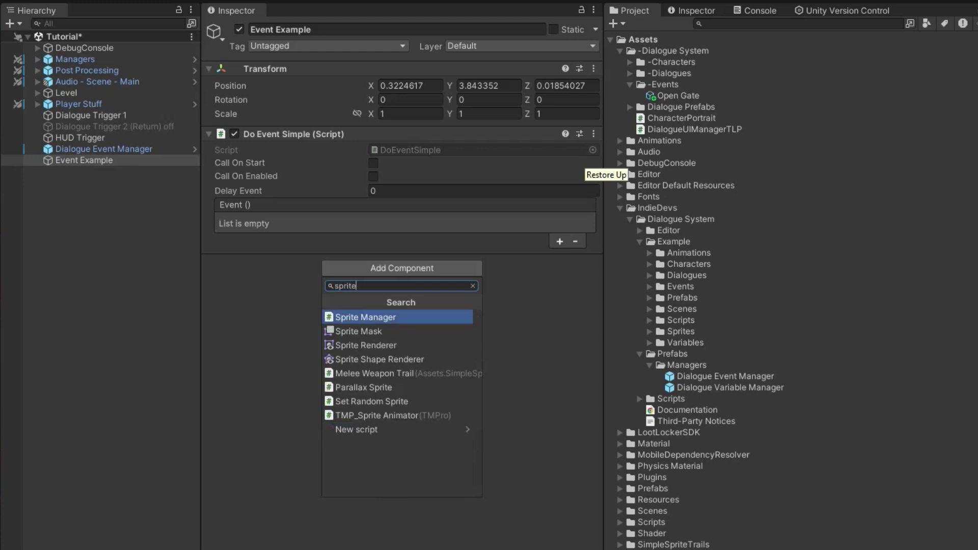
{"action": "key", "text": "Down"}
{"action": "key", "text": "Down"}
{"action": "key", "text": "Return"}
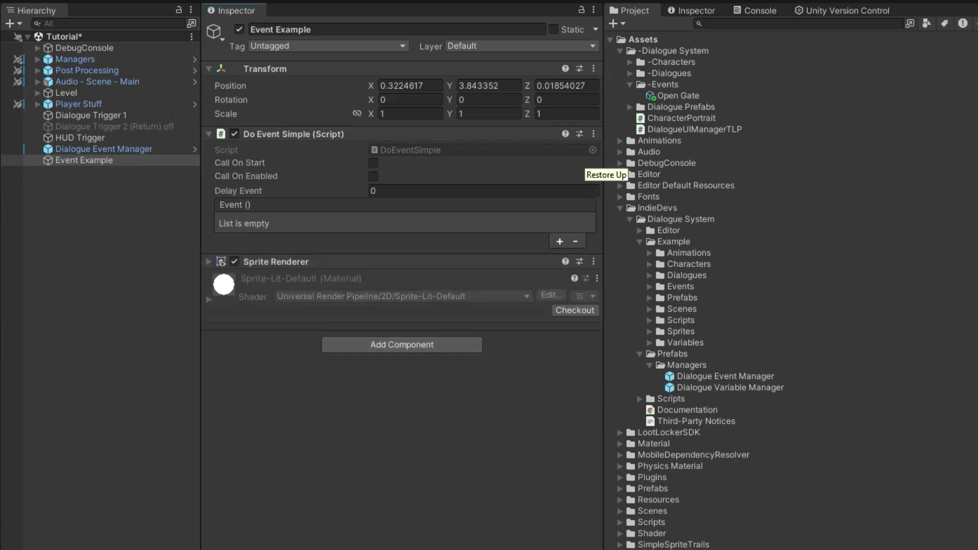
Examine the Sprite Renderer functions available for the Open Gate callback in the Dialogue Event Manager
{"action": "left_click", "coordinate": [104, 149]}
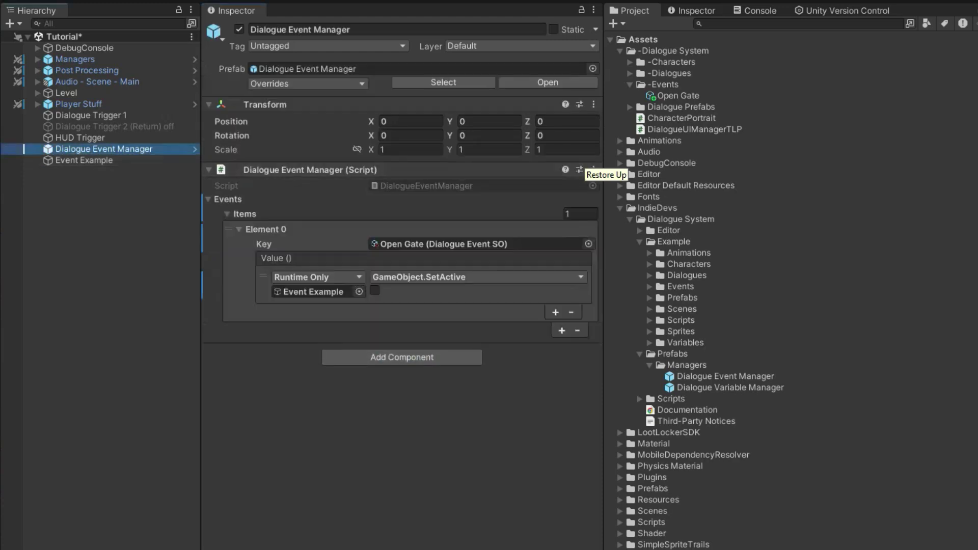
{"action": "left_click", "coordinate": [443, 277]}
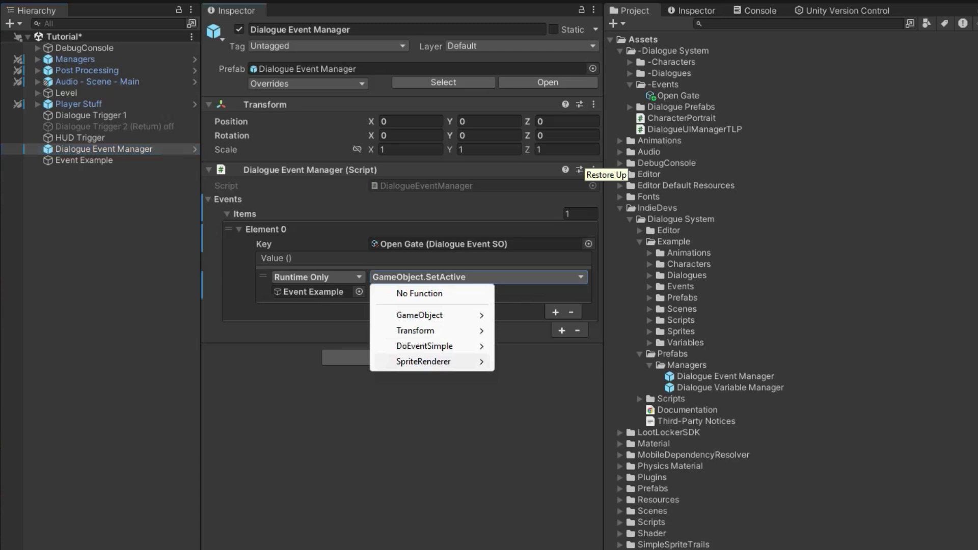
{"action": "mouse_move", "coordinate": [428, 361]}
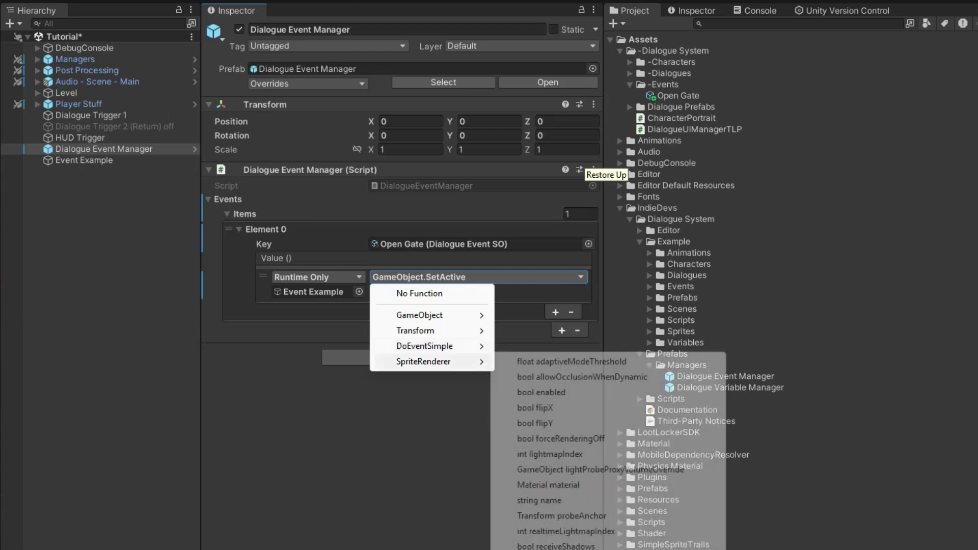
{"action": "left_click", "coordinate": [541, 392]}
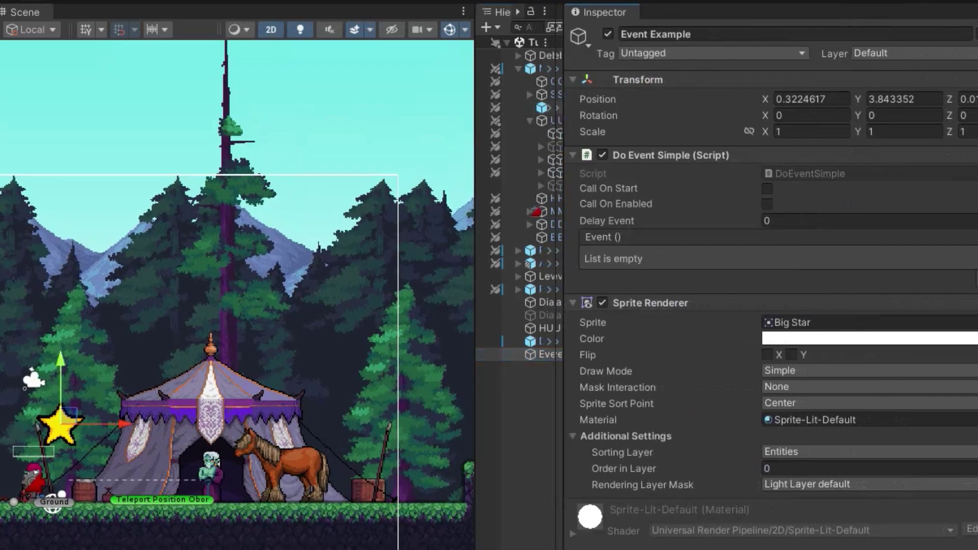
Rename the Event Example object as "Star" and remove its Do Event Simple component
{"action": "left_click", "coordinate": [714, 34]}
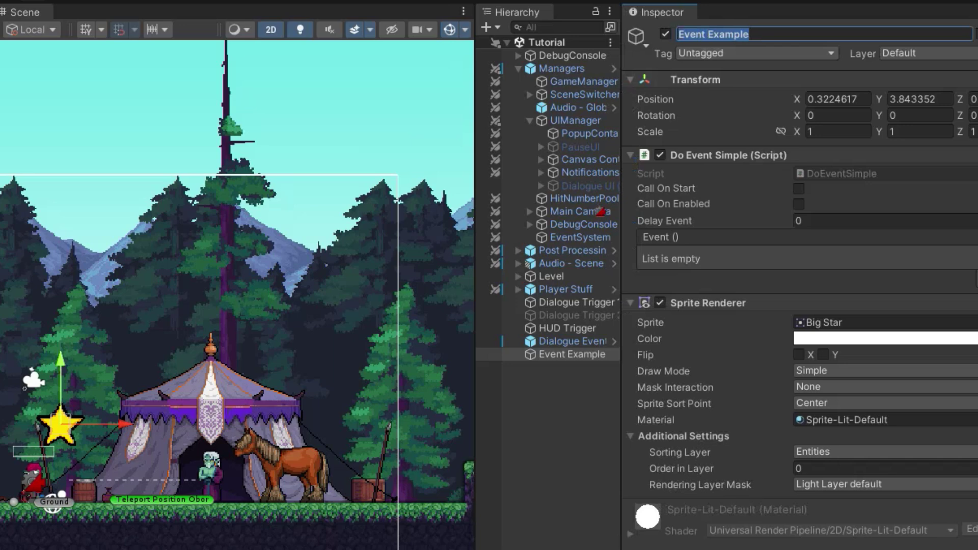
{"action": "type", "text": "Star"}
{"action": "key", "text": "Return"}
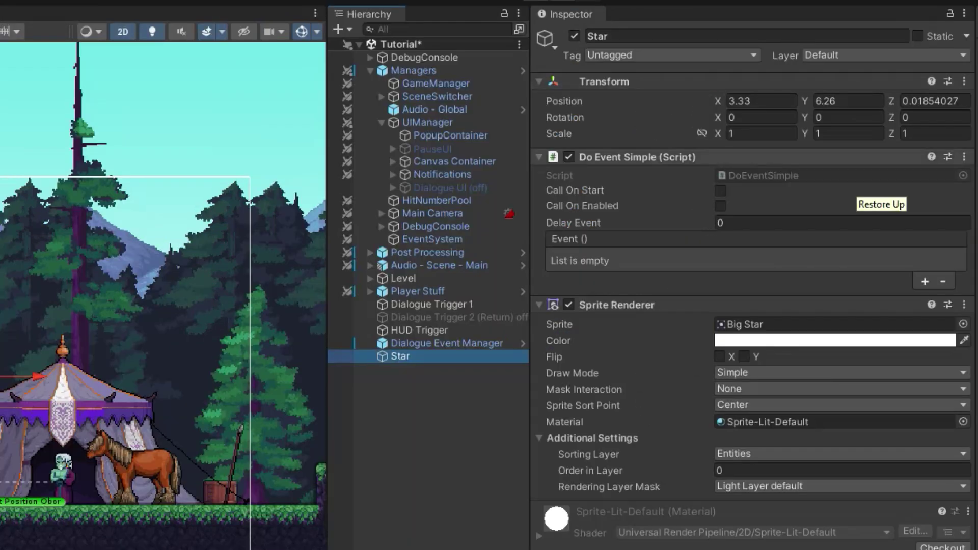
{"action": "right_click", "coordinate": [613, 161]}
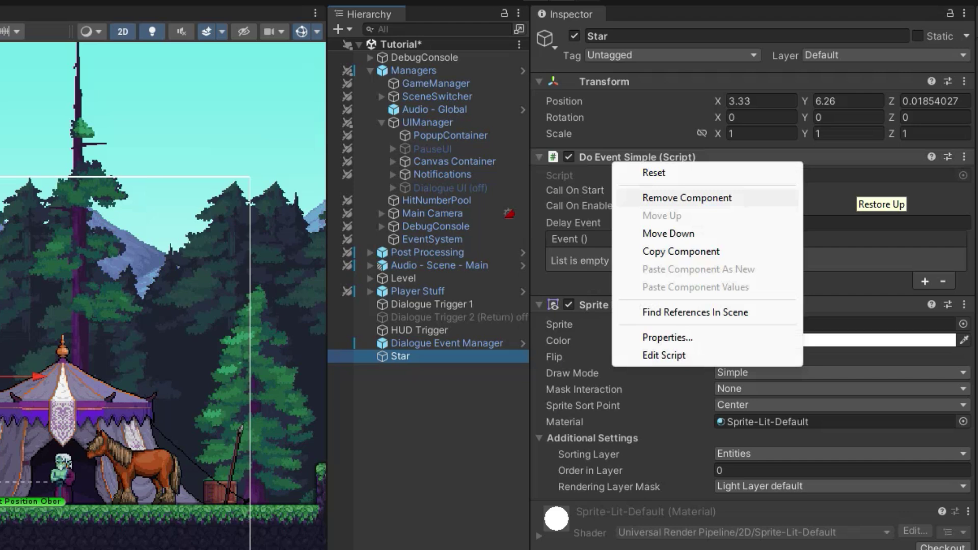
{"action": "left_click", "coordinate": [688, 197]}
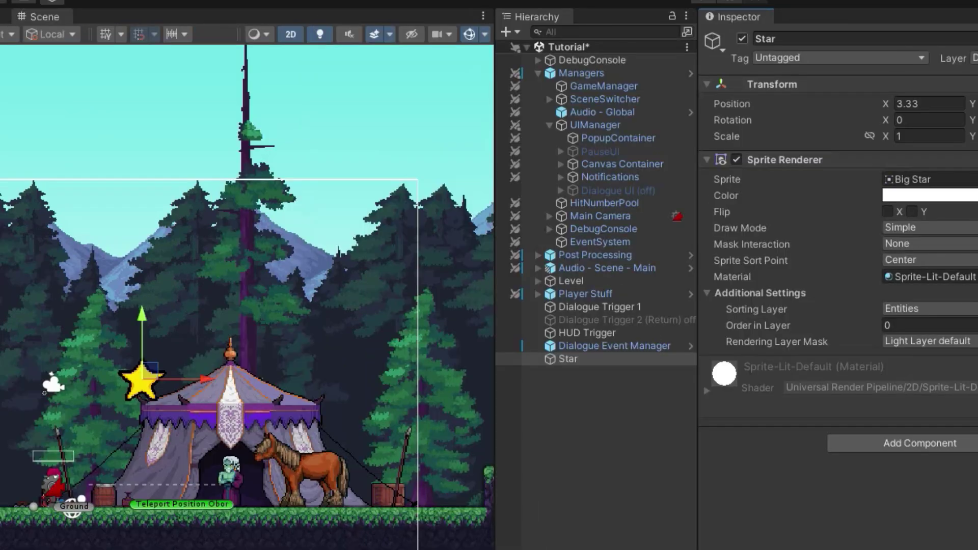
Deactivate the Star object and enable the SetActive value of its callback in the Dialogue Event Manager
{"action": "left_click", "coordinate": [742, 39]}
{"action": "key", "text": "alt+shift+a"}
{"action": "key", "text": "alt+shift+a"}
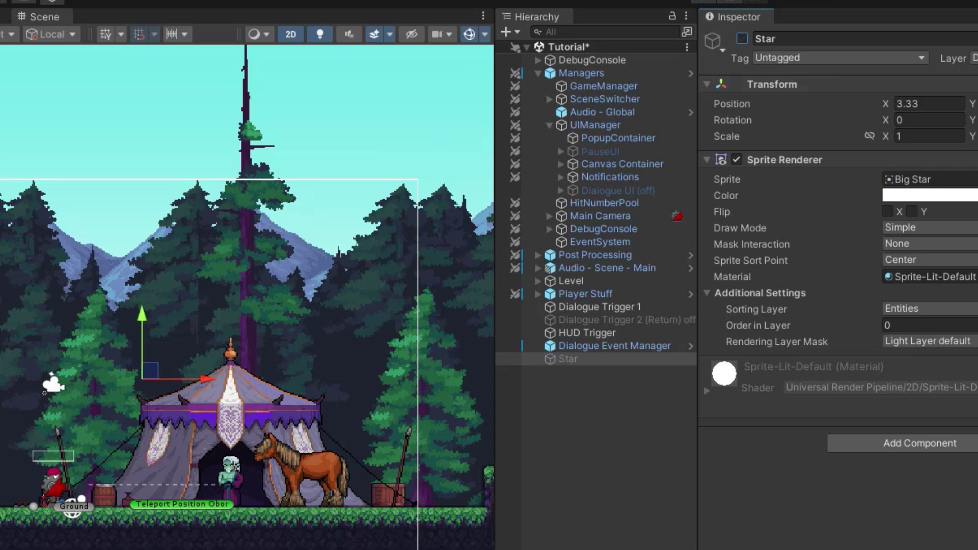
{"action": "left_click", "coordinate": [614, 346]}
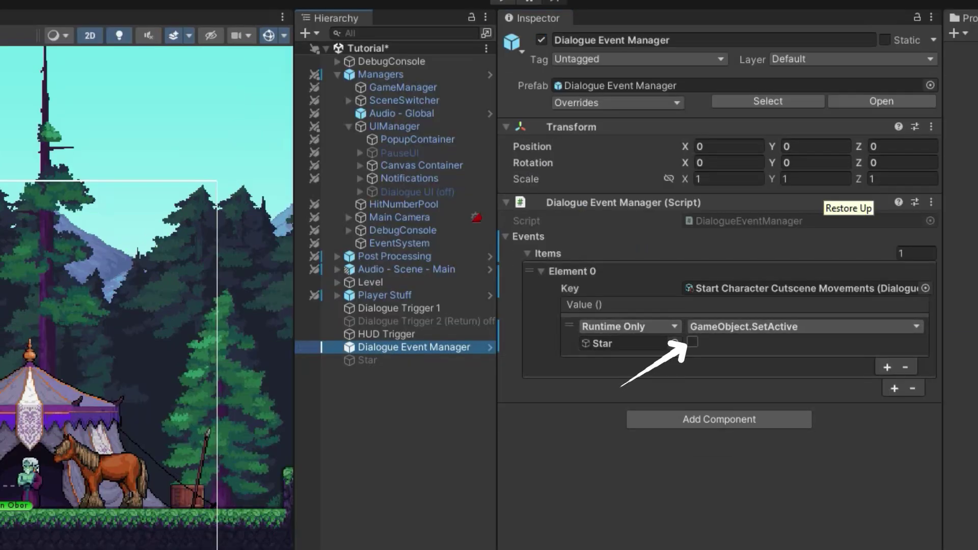
{"action": "left_click", "coordinate": [692, 342]}
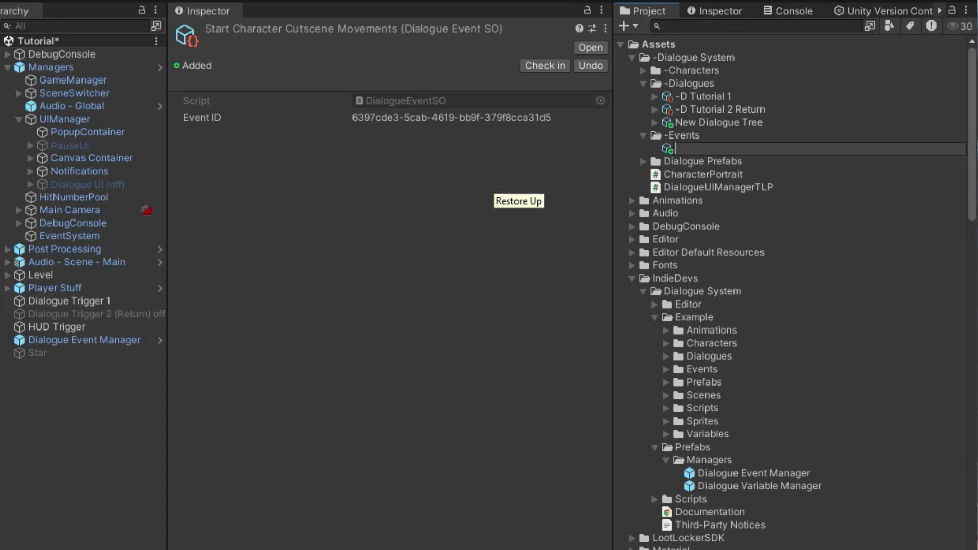
Rename the dialogue event asset in the -Events folder as "Show Star" and recheck the Dialogue Event Manager's entry
{"action": "type", "text": "Show Star"}
{"action": "key", "text": "Return"}
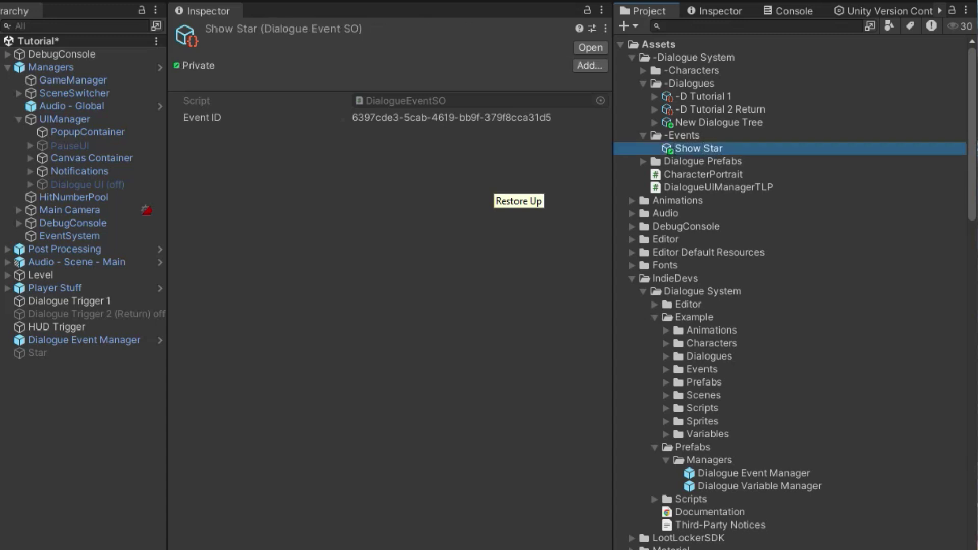
{"action": "left_click", "coordinate": [76, 329]}
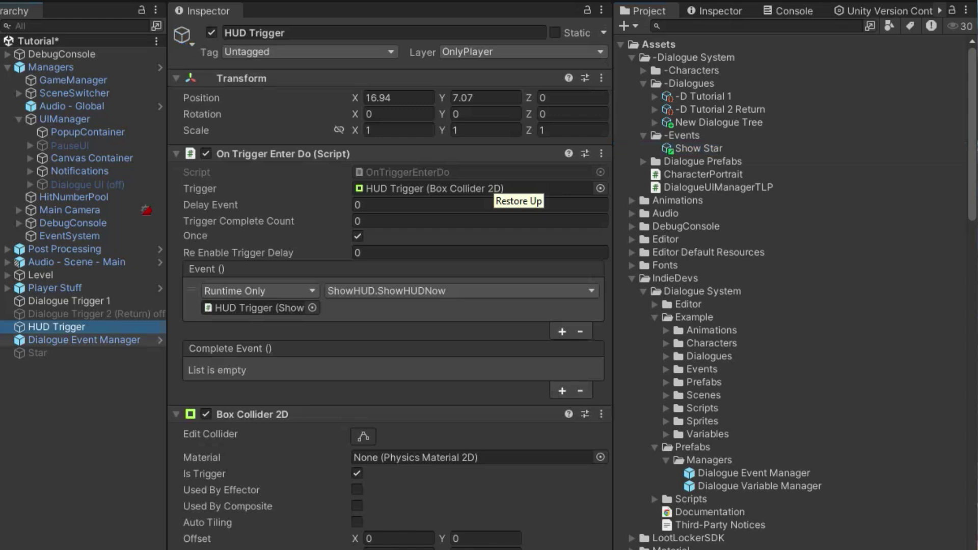
{"action": "left_click", "coordinate": [85, 340]}
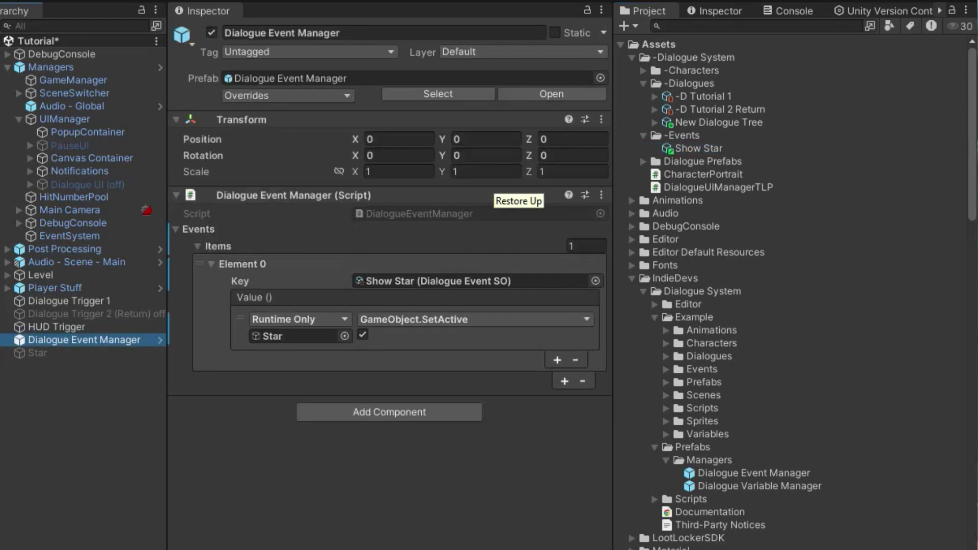
Open New Dialogue Tree, add a Dialogue Node between the Start and End nodes, and connect the Start Node's output to it
{"action": "double_click", "coordinate": [719, 122]}
{"action": "left_click_drag", "start_coordinate": [690, 216], "coordinate": [668, 216]}
{"action": "left_click_drag", "start_coordinate": [256, 211], "coordinate": [115, 222]}
{"action": "right_click", "coordinate": [245, 240]}
{"action": "left_click", "coordinate": [294, 305]}
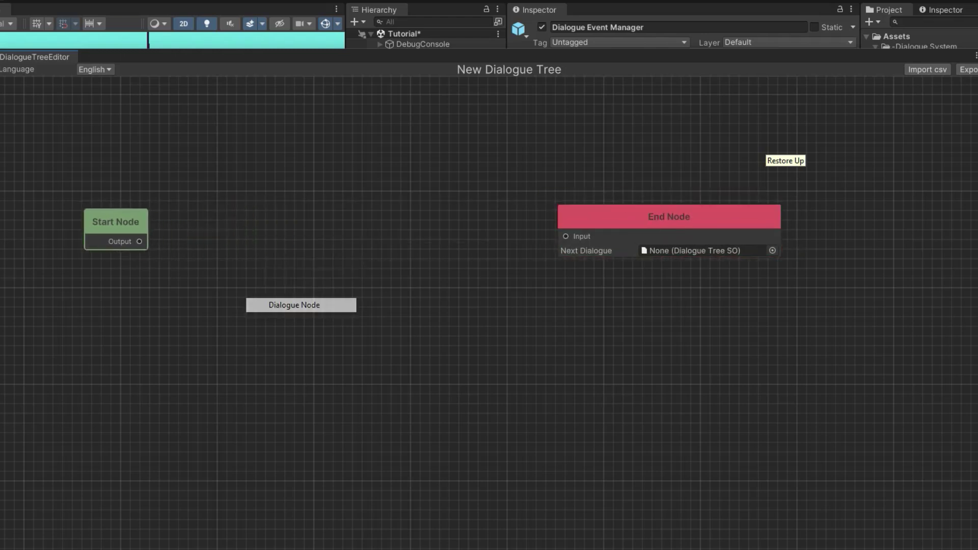
{"action": "left_click_drag", "start_coordinate": [326, 259], "coordinate": [272, 211]}
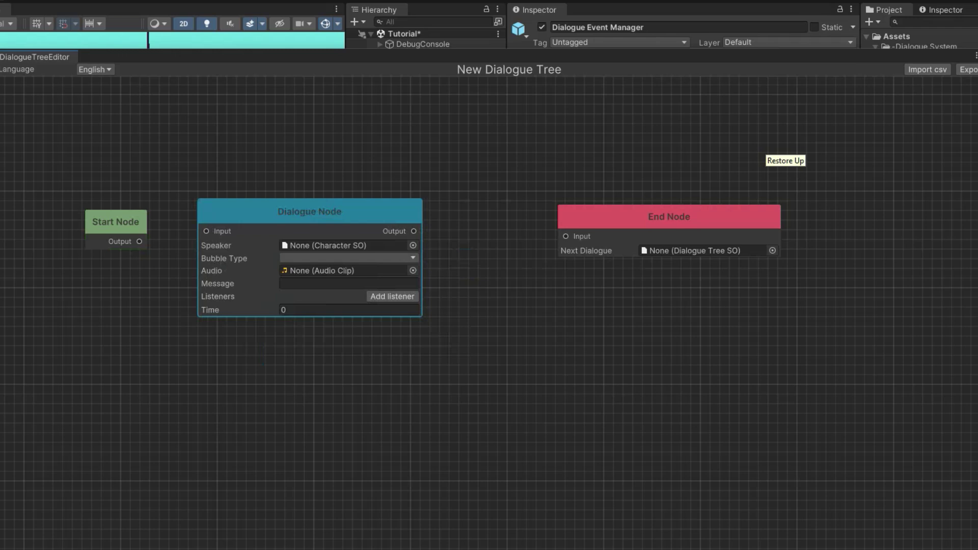
{"action": "left_click_drag", "start_coordinate": [139, 242], "coordinate": [207, 231]}
Set the Dialogue Node's speaker to Felix, emotion Happy, position Left, bubble type Speech, and message "Show star"
{"action": "left_click", "coordinate": [412, 245]}
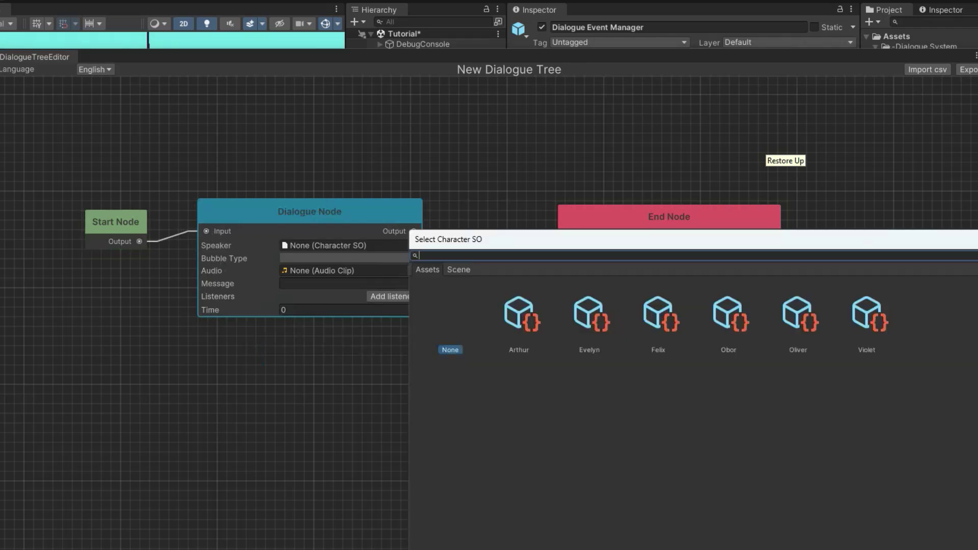
{"action": "double_click", "coordinate": [658, 316]}
{"action": "left_click", "coordinate": [349, 259]}
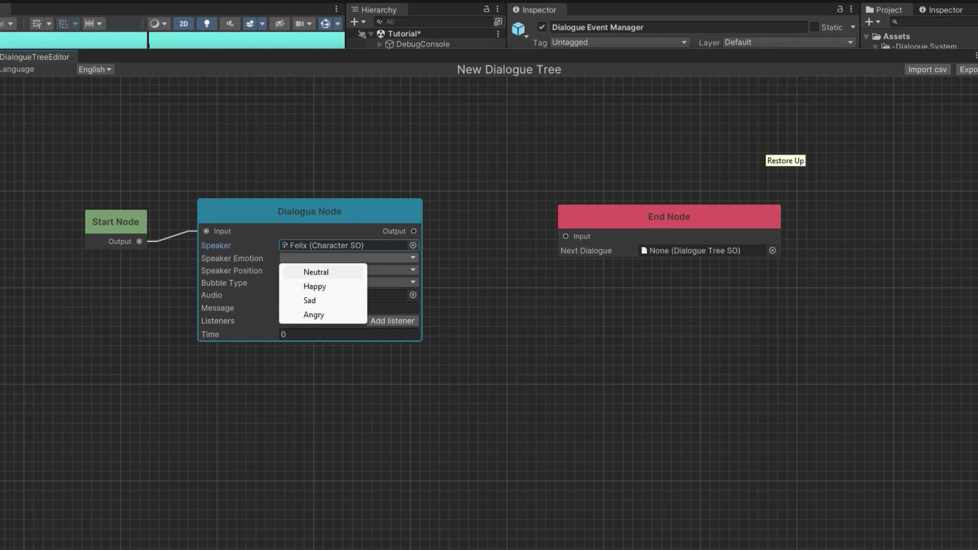
{"action": "left_click", "coordinate": [314, 287]}
{"action": "left_click", "coordinate": [349, 271]}
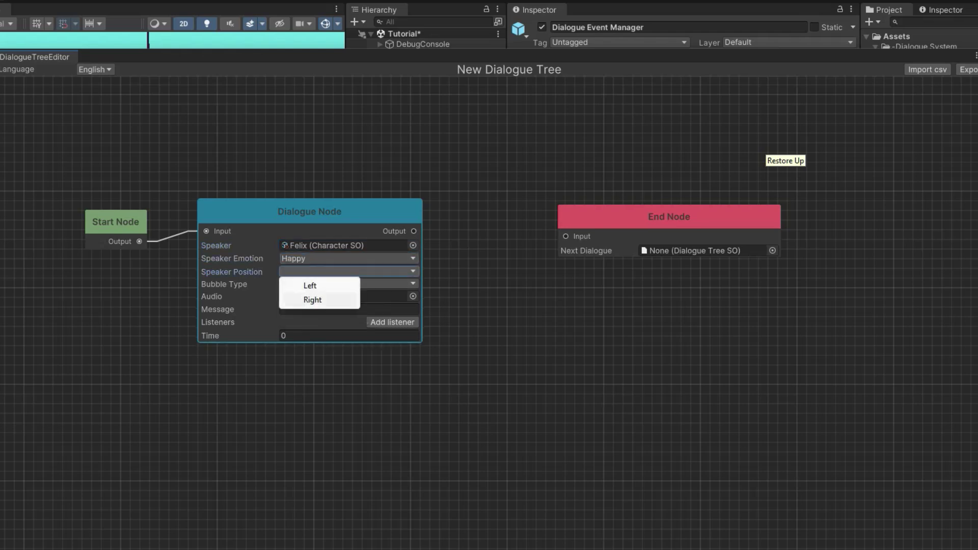
{"action": "left_click", "coordinate": [311, 285]}
{"action": "left_click", "coordinate": [349, 285]}
{"action": "left_click", "coordinate": [316, 299]}
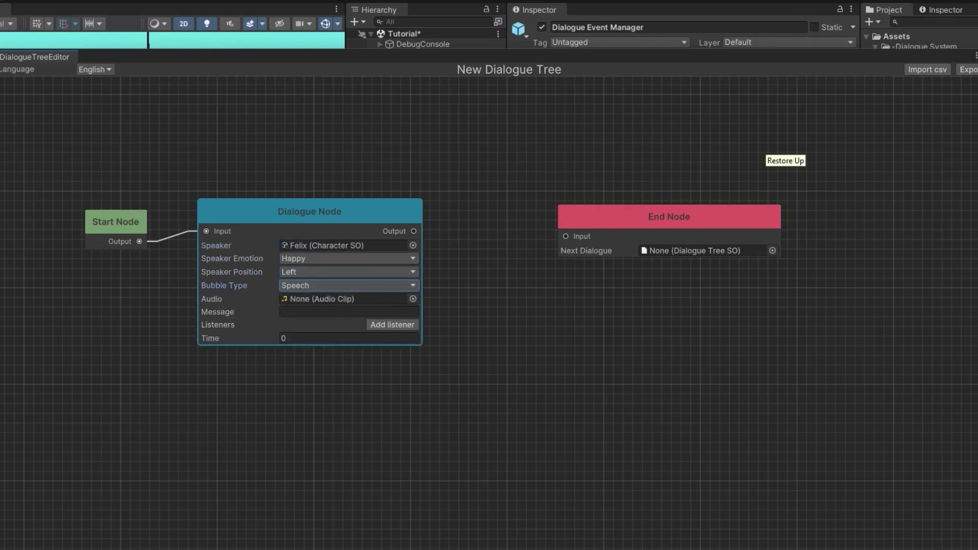
{"action": "left_click", "coordinate": [349, 311]}
{"action": "type", "text": "Show star"}
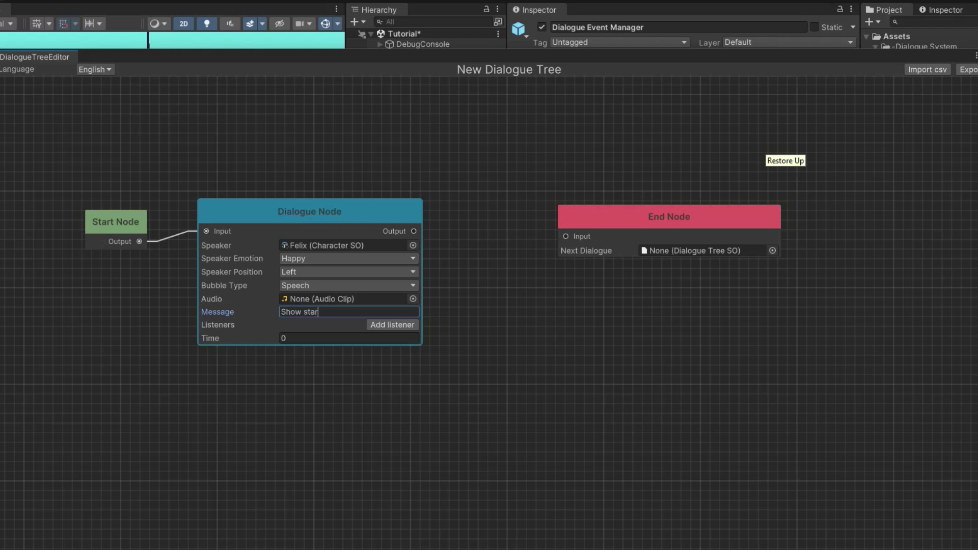
Add an Event Node between the Dialogue Node and the spaced-out End Node, and connect it to both
{"action": "left_click_drag", "start_coordinate": [310, 211], "coordinate": [278, 222]}
{"action": "left_click_drag", "start_coordinate": [669, 217], "coordinate": [750, 227]}
{"action": "right_click", "coordinate": [481, 244]}
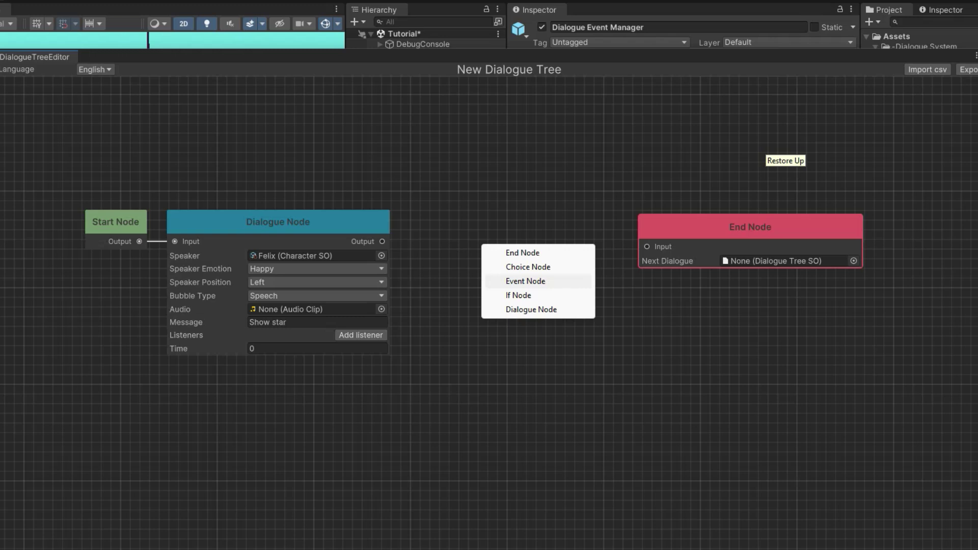
{"action": "left_click", "coordinate": [525, 281]}
{"action": "left_click_drag", "start_coordinate": [526, 262], "coordinate": [439, 225]}
{"action": "left_click_drag", "start_coordinate": [723, 227], "coordinate": [774, 228]}
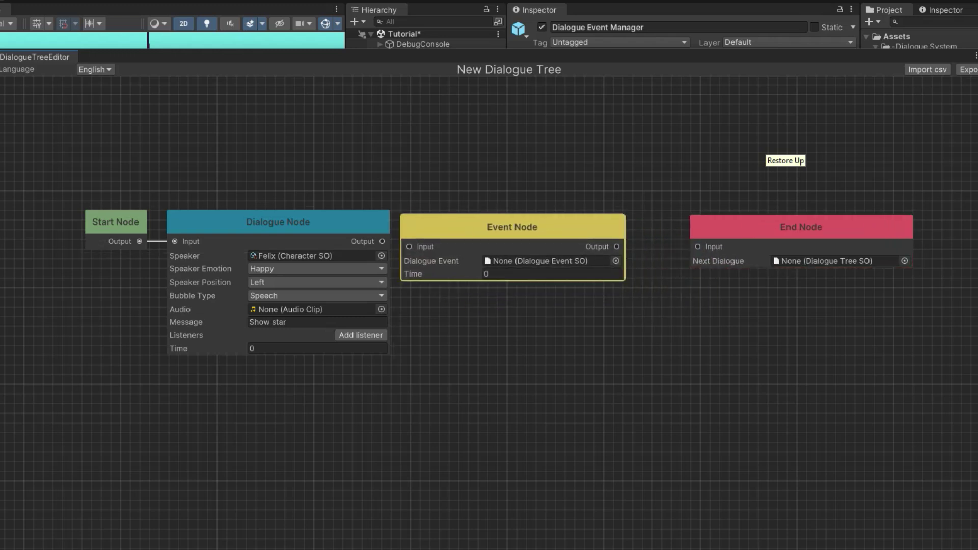
{"action": "left_click_drag", "start_coordinate": [489, 227], "coordinate": [513, 227]}
{"action": "left_click_drag", "start_coordinate": [382, 241], "coordinate": [433, 246]}
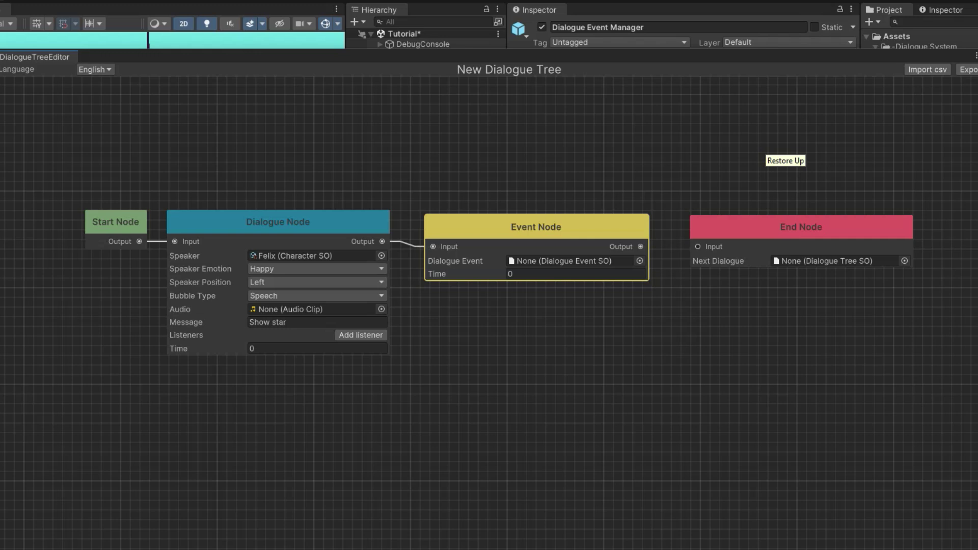
{"action": "left_click_drag", "start_coordinate": [640, 247], "coordinate": [698, 246]}
Assign the Show Star dialogue event to the Event Node and return to the scene
{"action": "left_click", "coordinate": [640, 261]}
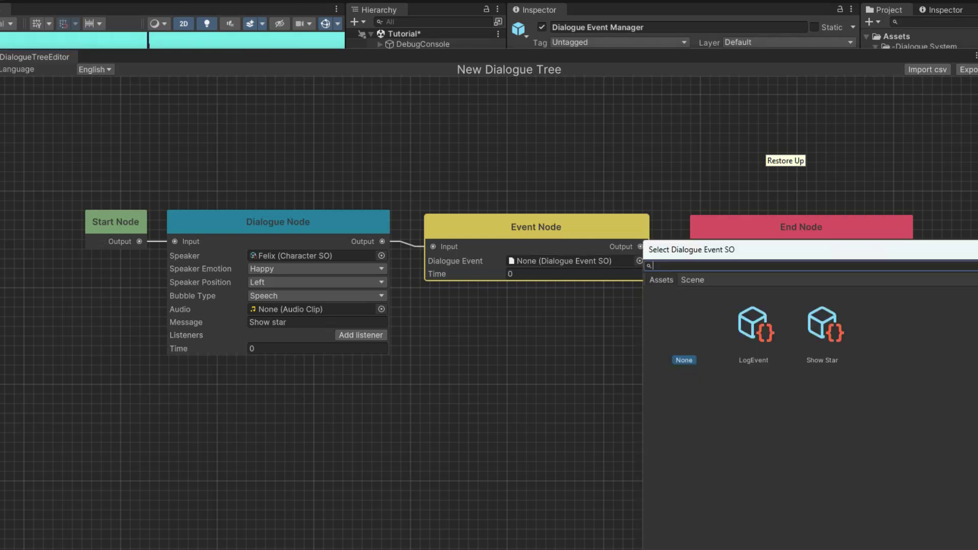
{"action": "left_click_drag", "start_coordinate": [807, 249], "coordinate": [527, 270]}
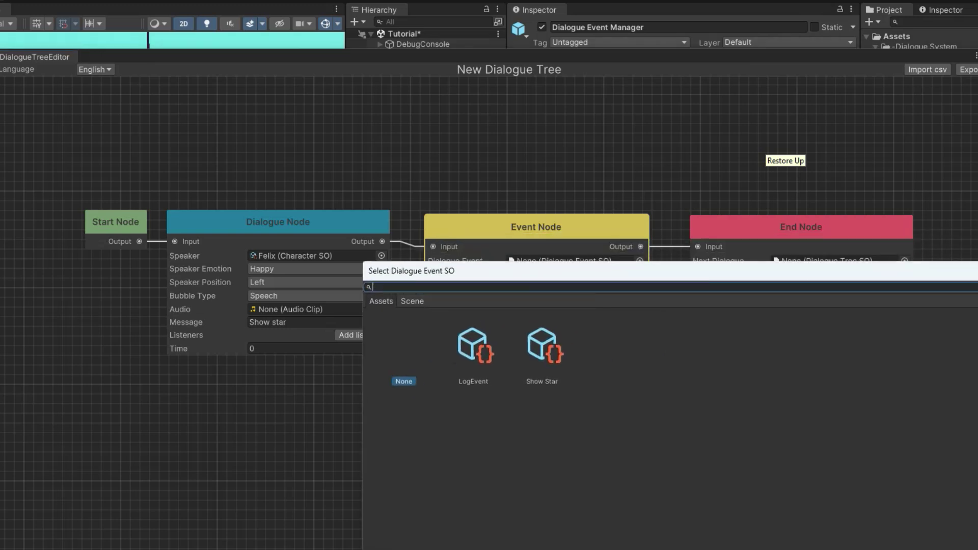
{"action": "left_click", "coordinate": [543, 351]}
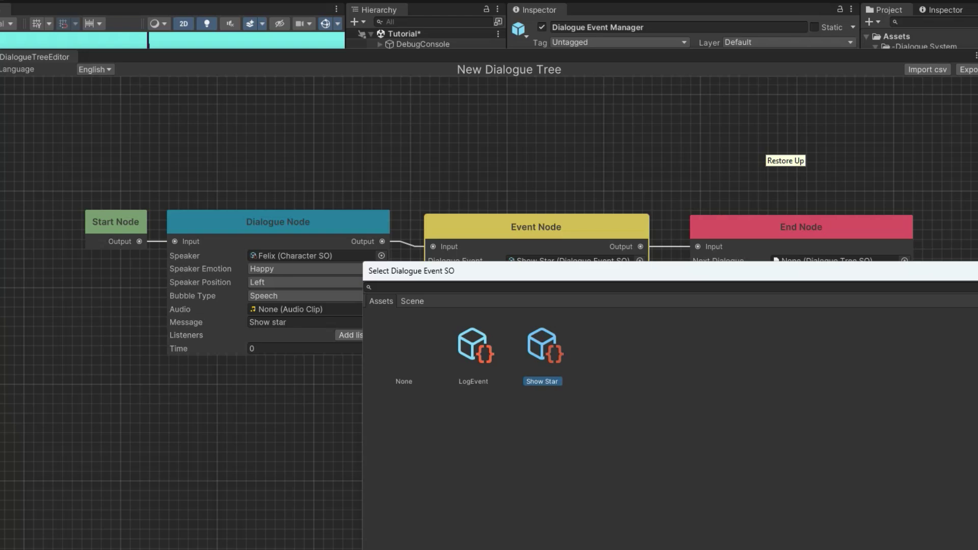
{"action": "double_click", "coordinate": [543, 351]}
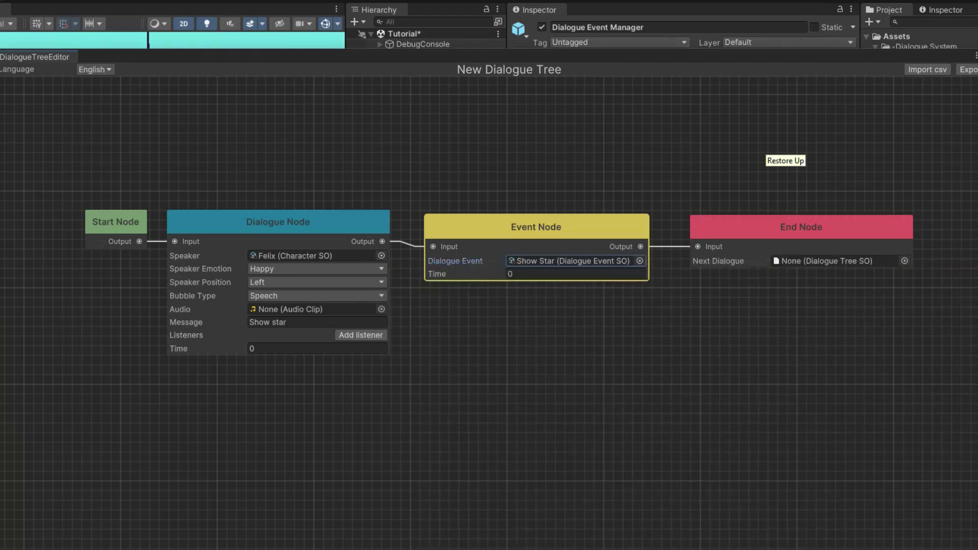
{"action": "key", "text": "alt+Tab"}
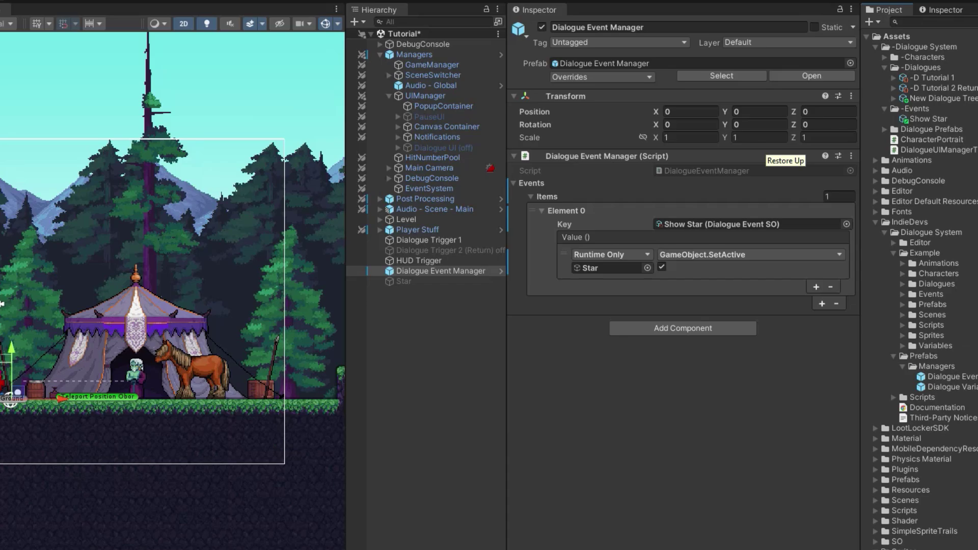
Play the scene, advance Felix's dialogue, and move the character around to test the Show Star event
{"action": "left_click", "coordinate": [510, 1]}
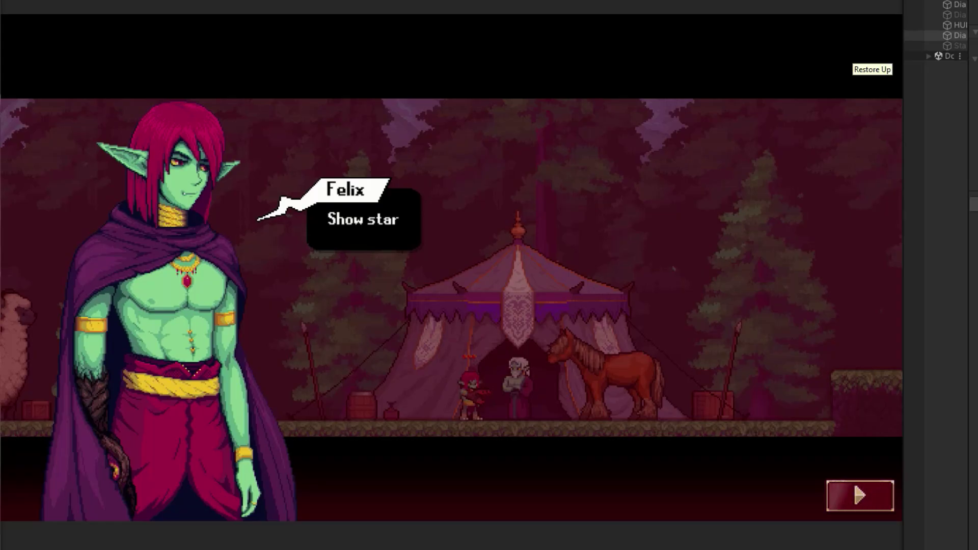
{"action": "key", "text": "space"}
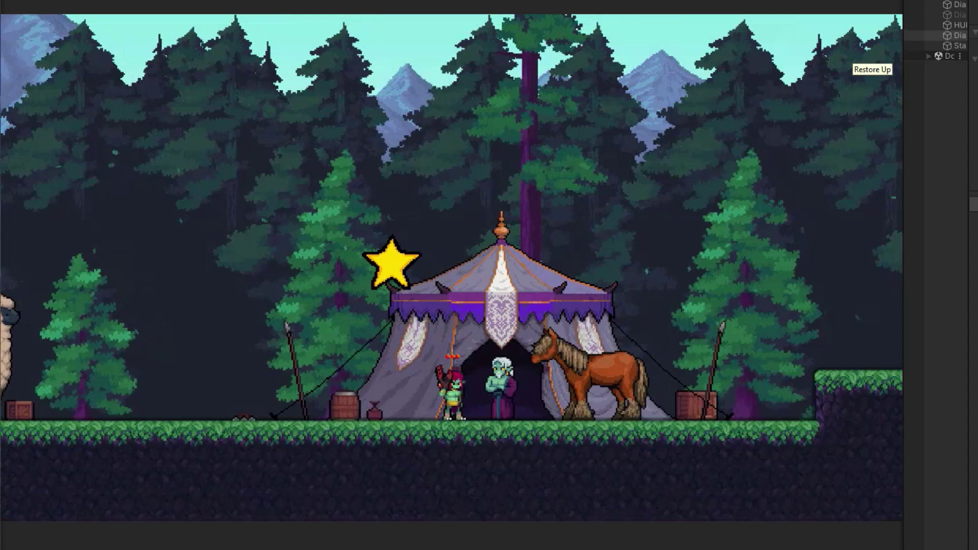
{"action": "key", "text": "a"}
{"action": "key", "text": "space"}
{"action": "key", "text": "d"}
{"action": "key", "text": "space"}
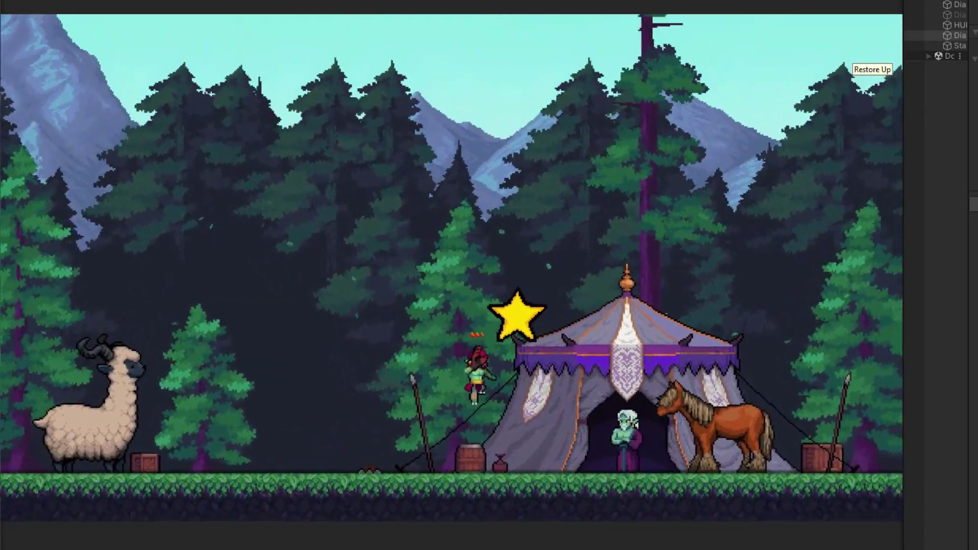
{"action": "key", "text": "a"}
{"action": "key", "text": "space"}
{"action": "key", "text": "d"}
{"action": "key", "text": "a"}
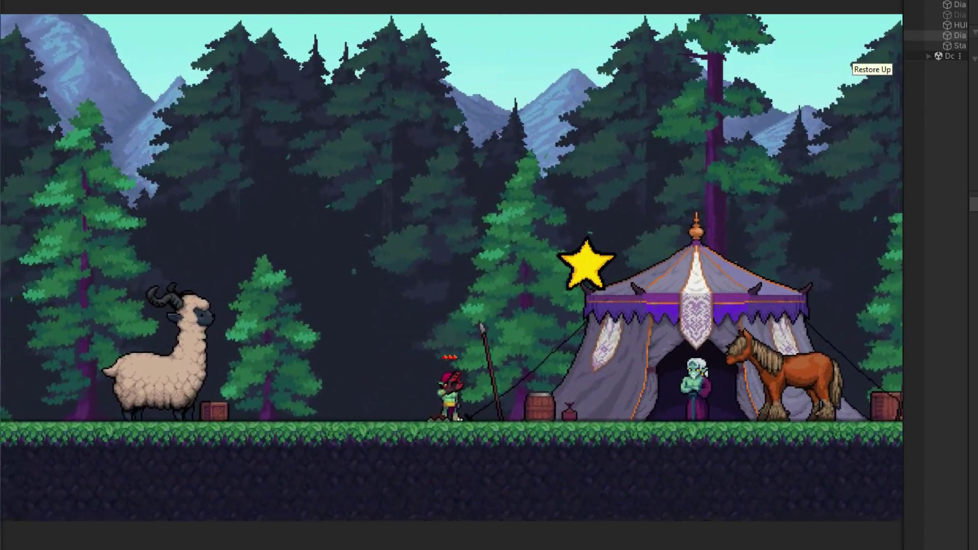
{"action": "left_click_drag", "start_coordinate": [903, 275], "coordinate": [527, 275]}
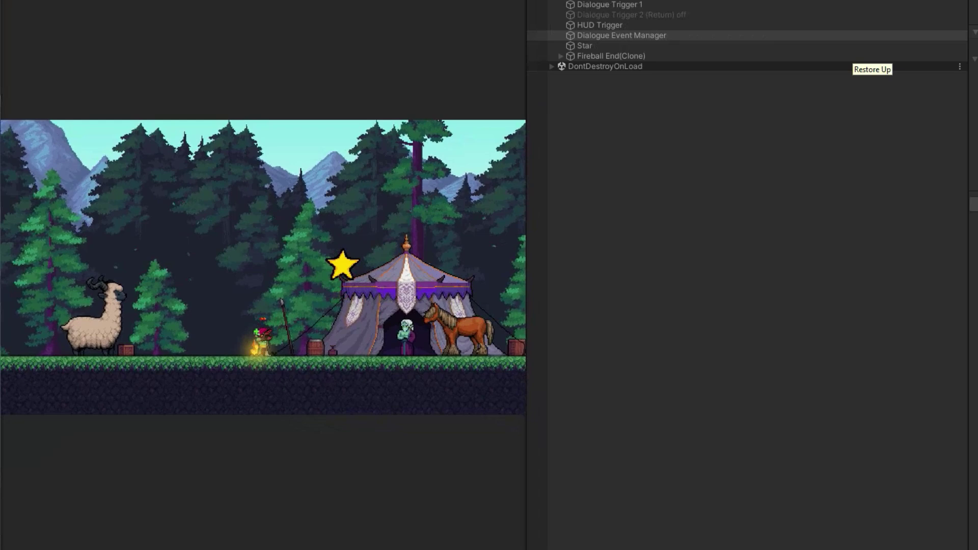
{"action": "left_click_drag", "start_coordinate": [969, 275], "coordinate": [711, 275]}
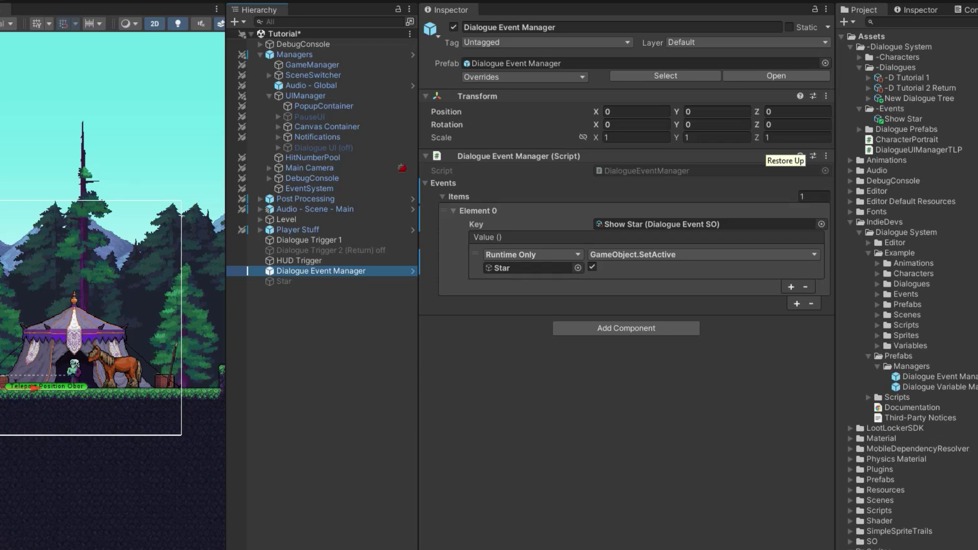
Delete the Star object and the Dialogue Event Manager from the Tutorial scene
{"action": "left_click", "coordinate": [284, 281]}
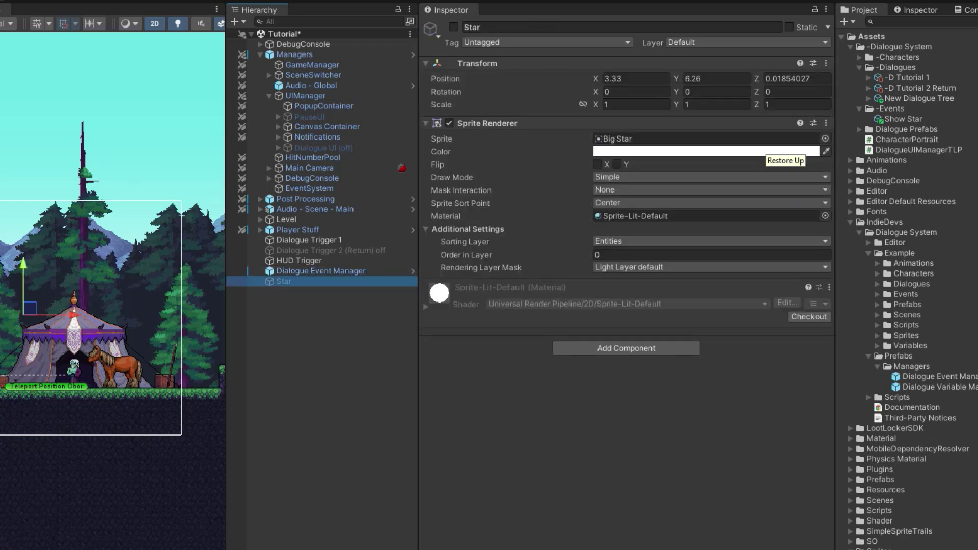
{"action": "key", "text": "Delete"}
{"action": "left_click", "coordinate": [321, 271]}
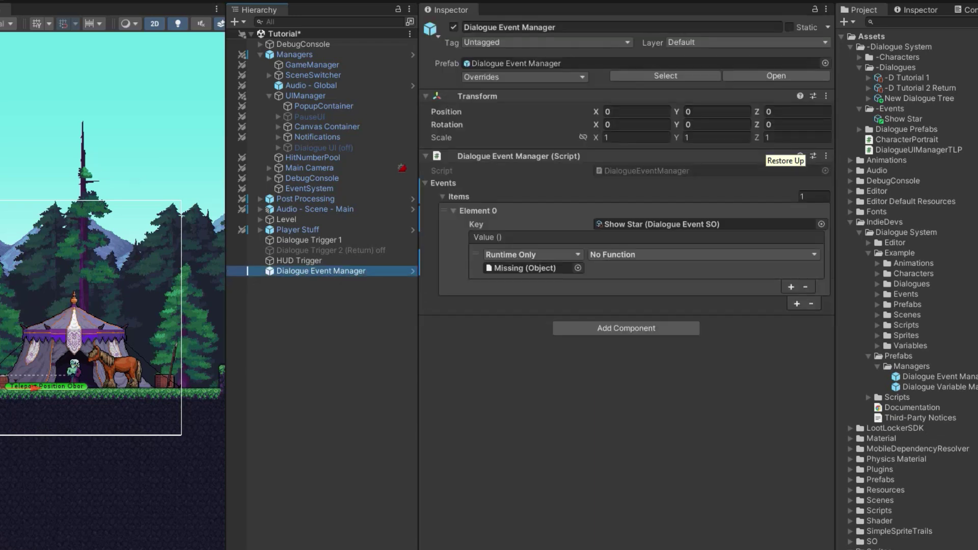
{"action": "key", "text": "Delete"}
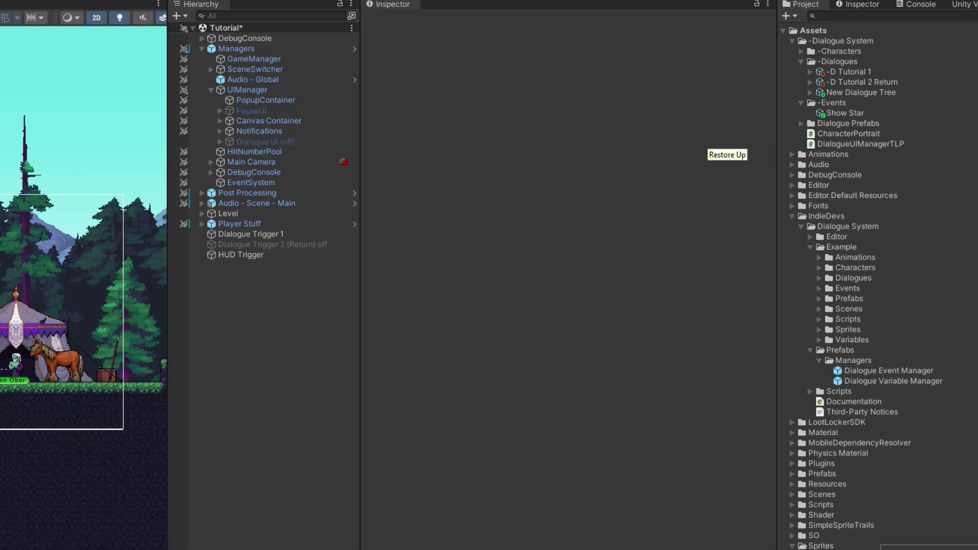
Add the Dialogue Variable Manager prefab to the root of the Tutorial scene and collapse the Managers object
{"action": "left_click_drag", "start_coordinate": [893, 381], "coordinate": [270, 305]}
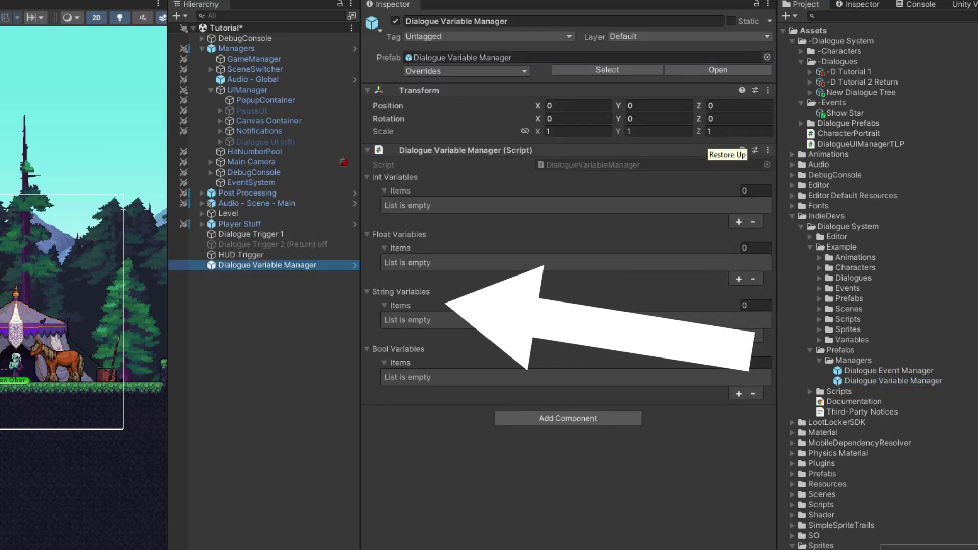
{"action": "left_click", "coordinate": [202, 49]}
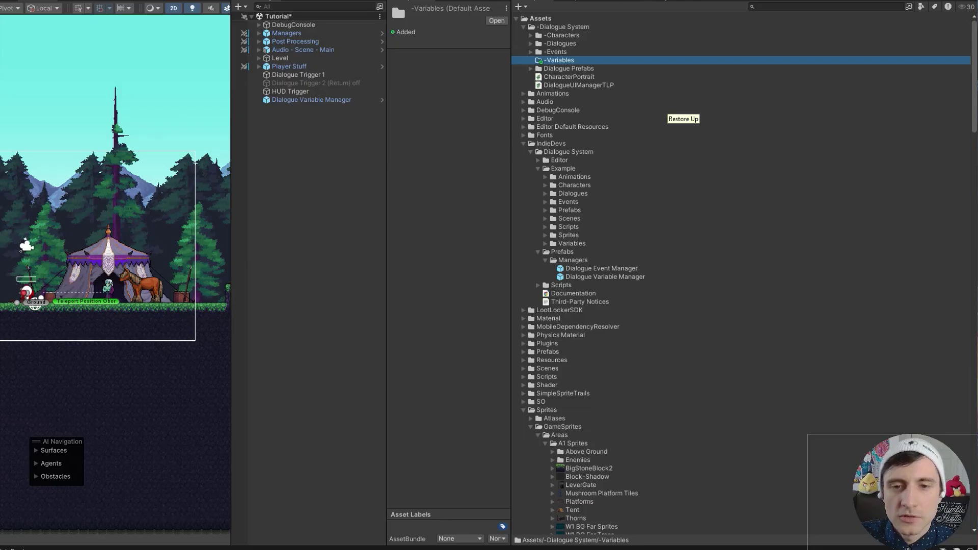
Search the project assets for "variable", select the -Variables folder, and clear the search
{"action": "left_click", "coordinate": [571, 244]}
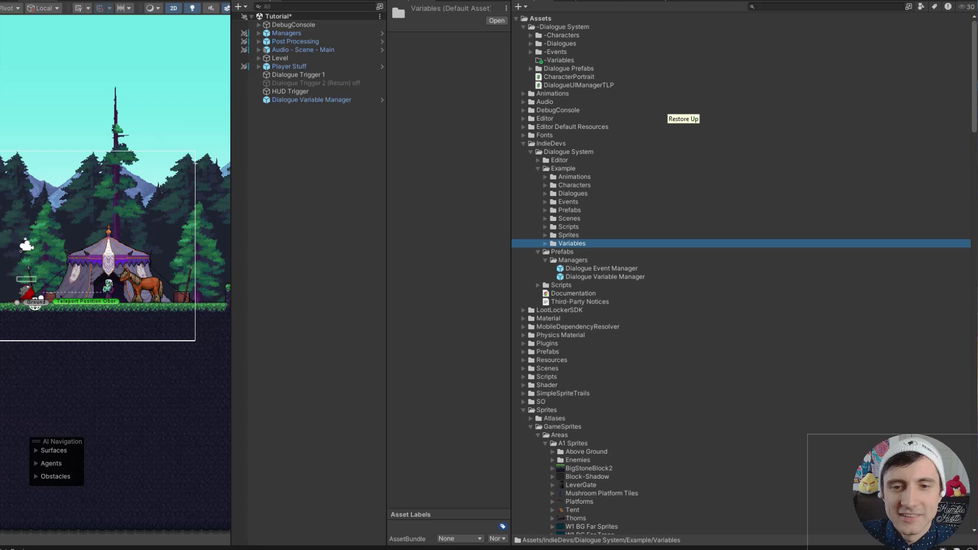
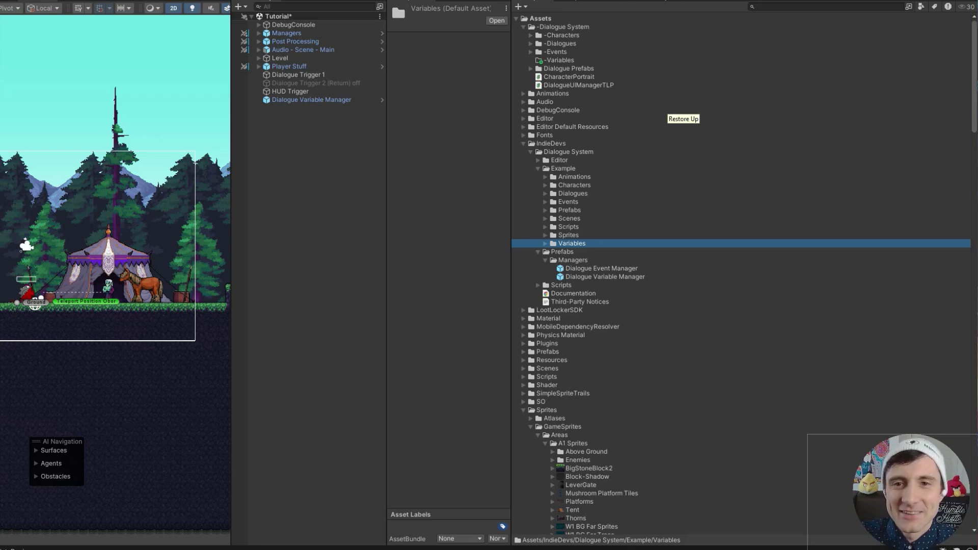
{"action": "key", "text": "ctrl+f"}
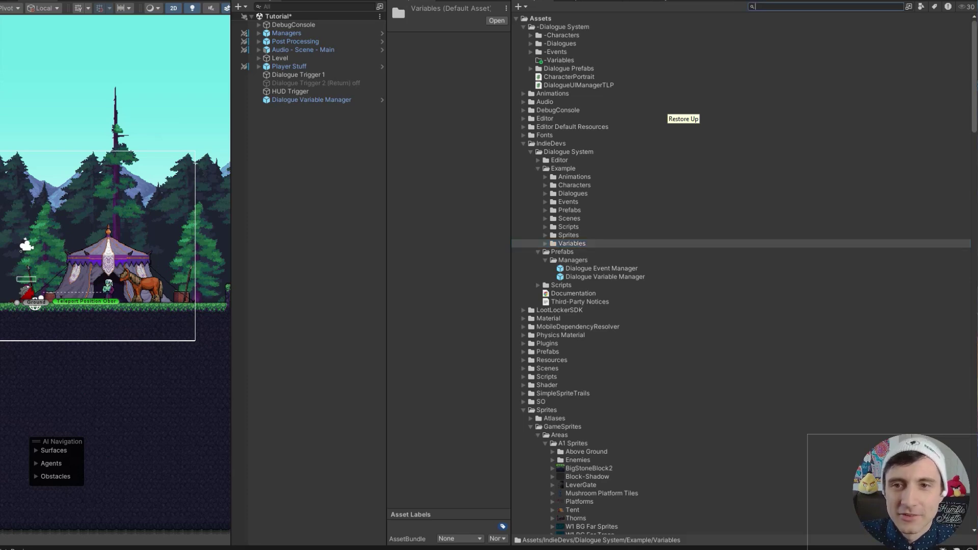
{"action": "type", "text": "variable"}
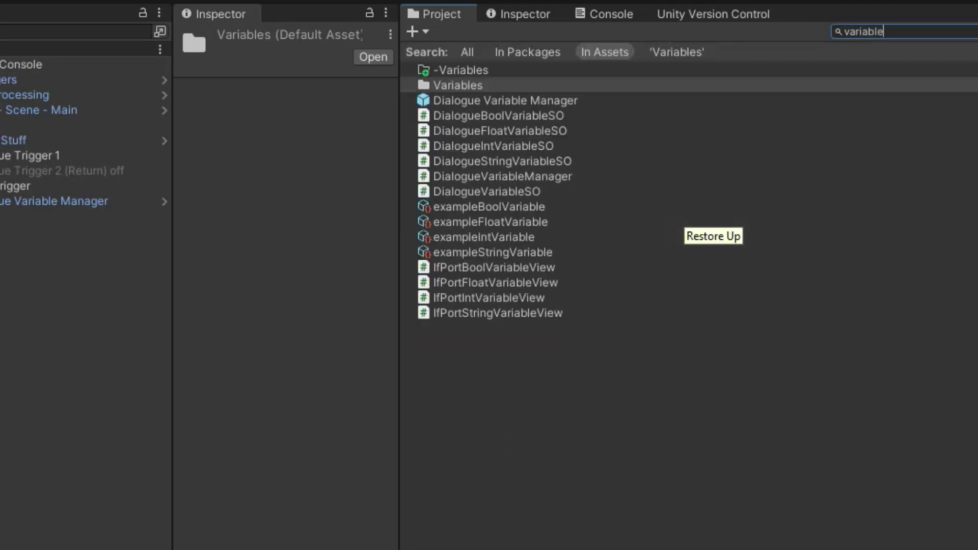
{"action": "left_click", "coordinate": [461, 71]}
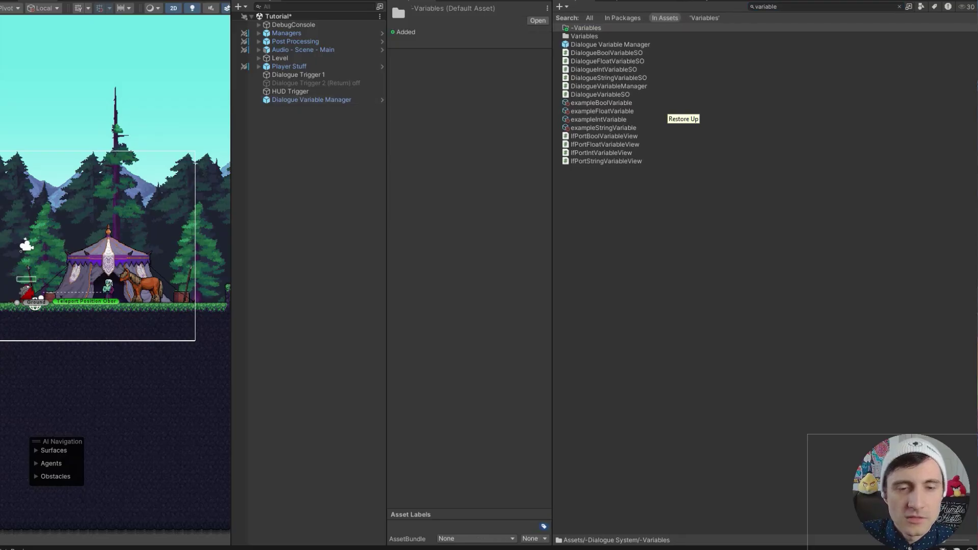
{"action": "left_click", "coordinate": [766, 7]}
{"action": "key", "text": "BackSpace"}
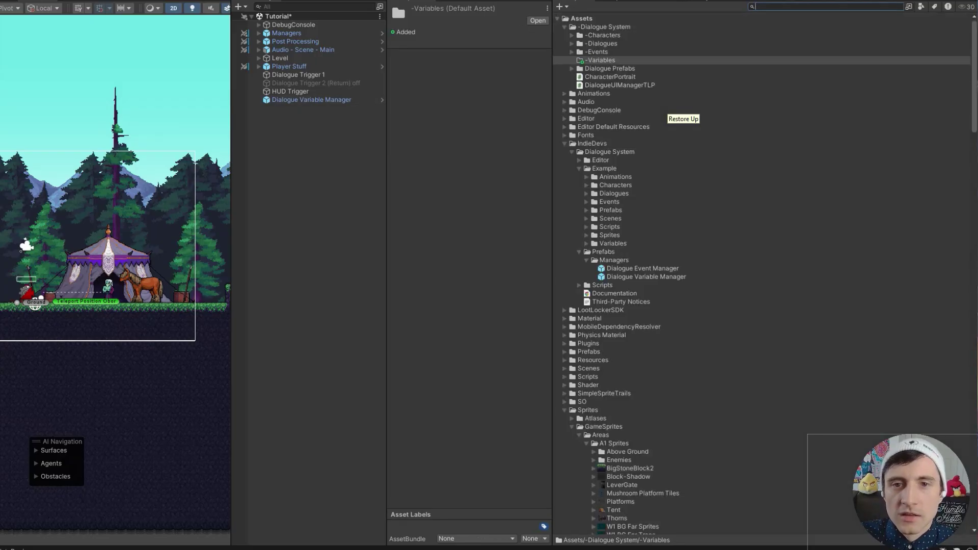
Create a Dialogue System Integer Variable asset in the -Variables folder, keeping the default name New Integer Variable
{"action": "right_click", "coordinate": [602, 60]}
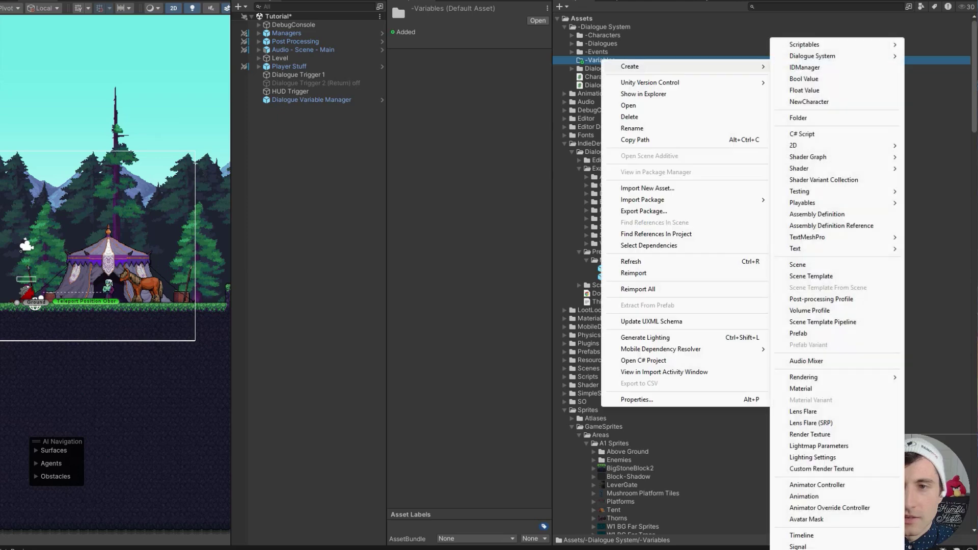
{"action": "left_click", "coordinate": [552, 94]}
{"action": "left_click_drag", "start_coordinate": [553, 94], "coordinate": [330, 94]}
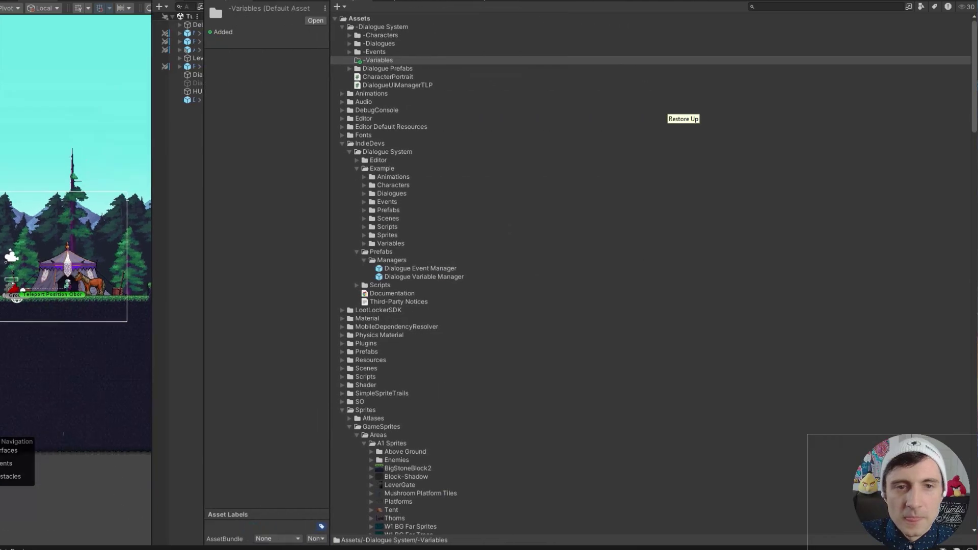
{"action": "right_click", "coordinate": [386, 60]}
{"action": "mouse_move", "coordinate": [540, 66]}
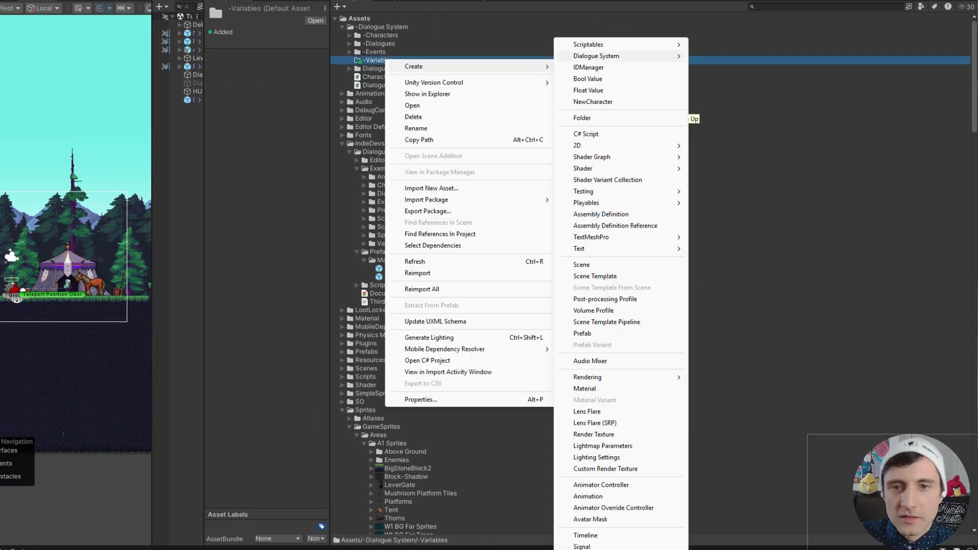
{"action": "mouse_move", "coordinate": [637, 56]}
{"action": "mouse_move", "coordinate": [738, 91]}
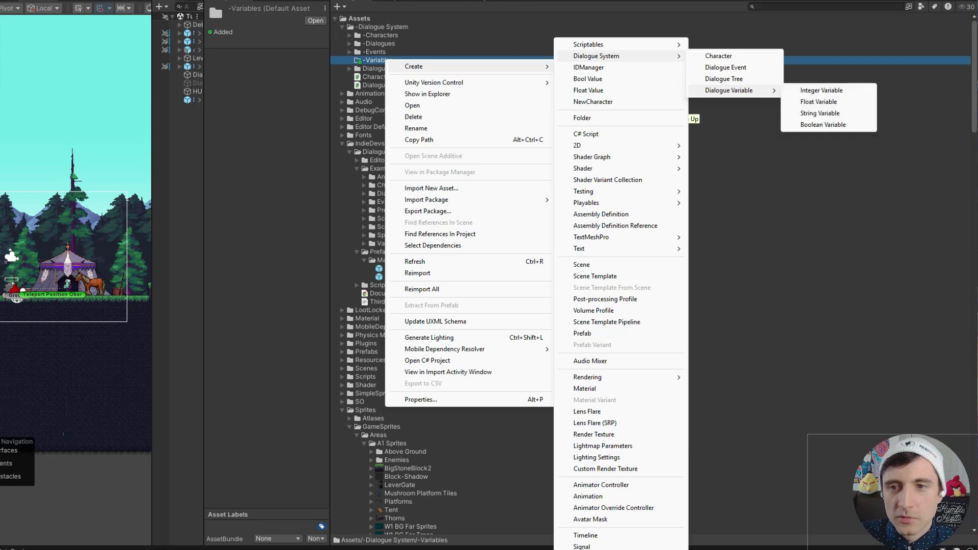
{"action": "left_click", "coordinate": [820, 90]}
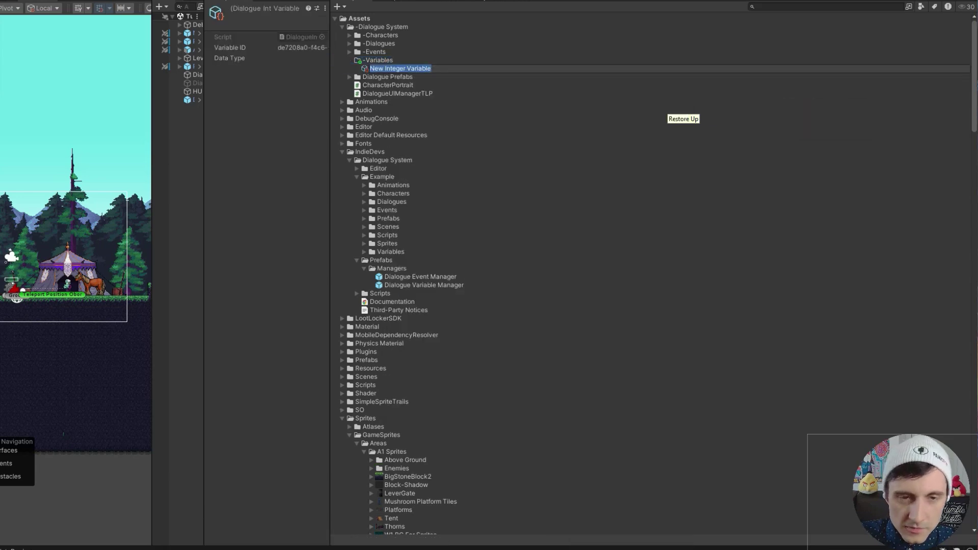
{"action": "key", "text": "Return"}
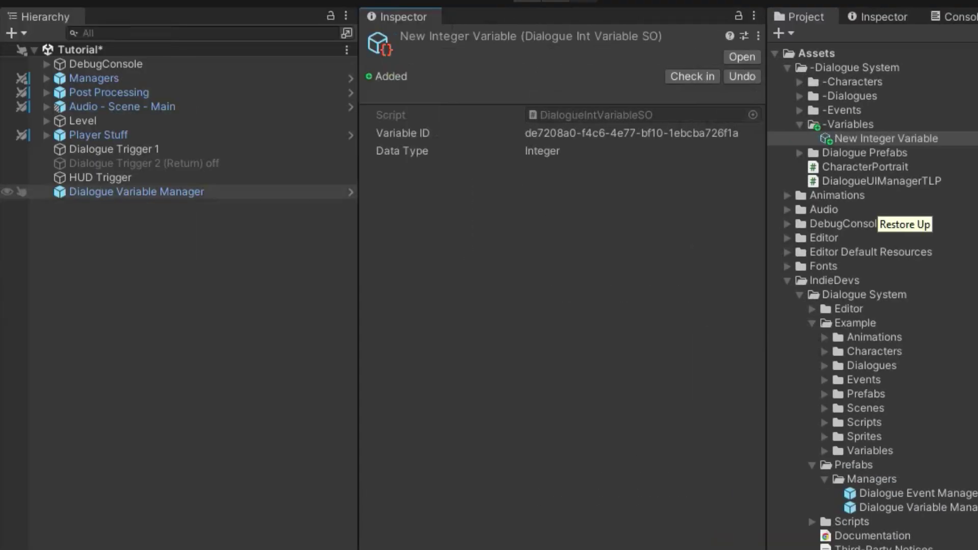
Add one element to the Int Variables list of the Dialogue Variable Manager in the scene
{"action": "left_click", "coordinate": [136, 192]}
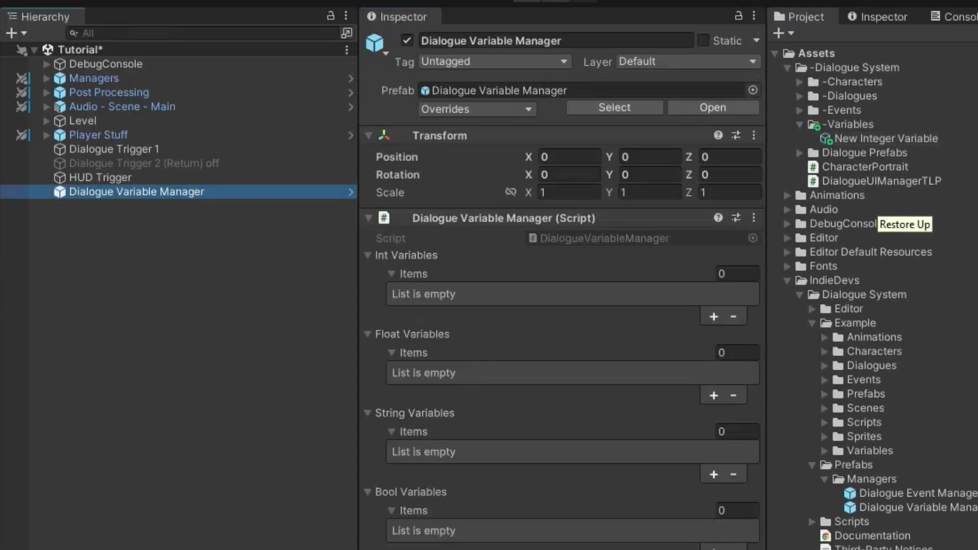
{"action": "left_click_drag", "start_coordinate": [359, 306], "coordinate": [273, 305]}
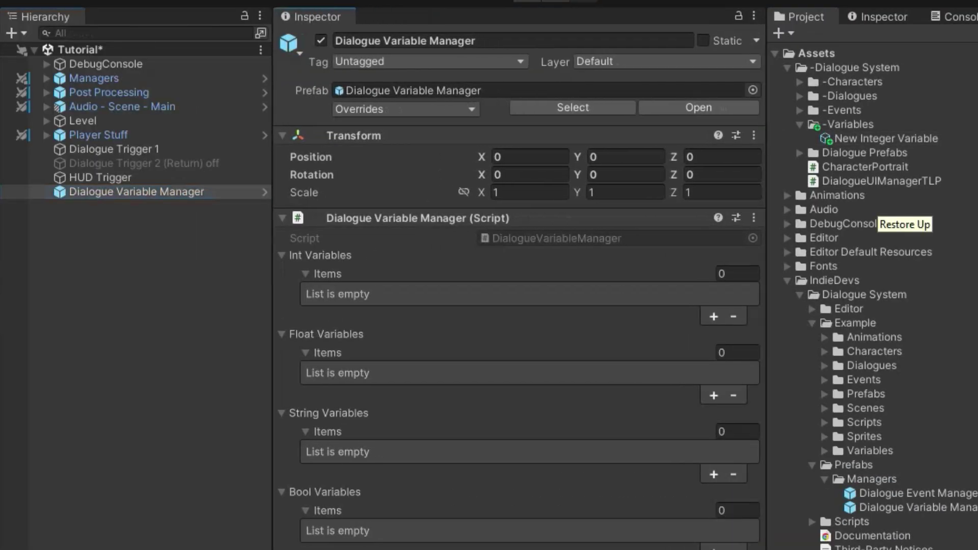
{"action": "left_click", "coordinate": [886, 138]}
{"action": "left_click", "coordinate": [137, 192]}
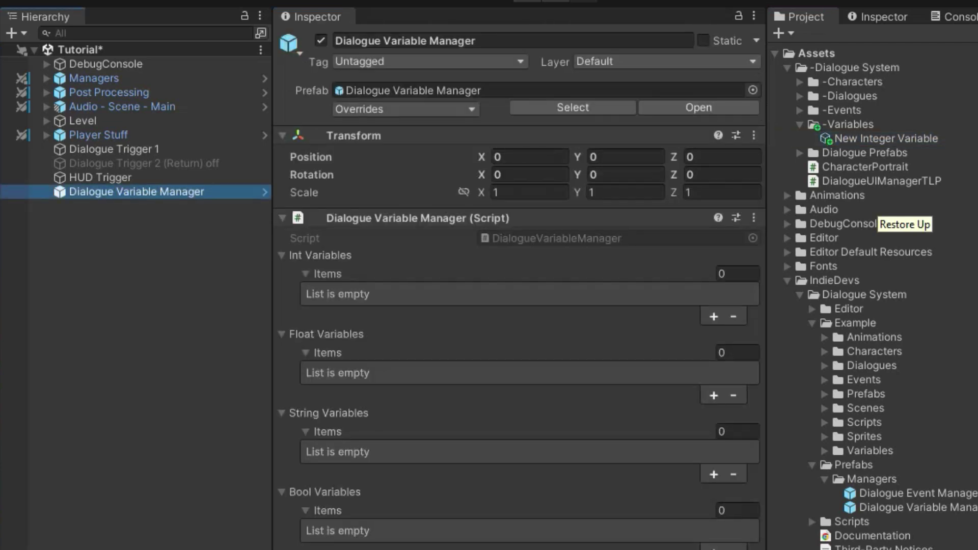
{"action": "left_click", "coordinate": [714, 317]}
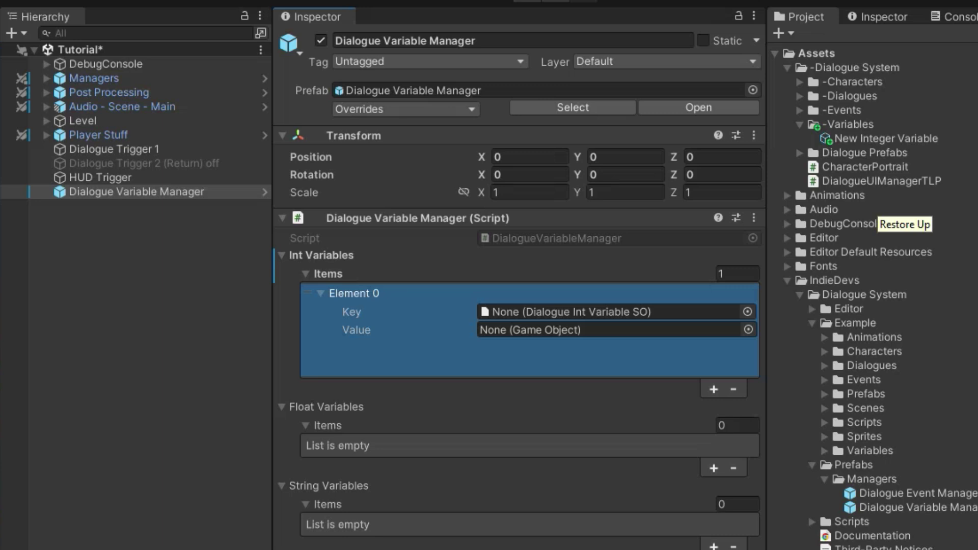
Collapse the Float, String and Bool Variables lists and assign New Integer Variable as the key of the Int Variables element
{"action": "left_click", "coordinate": [282, 256]}
{"action": "left_click", "coordinate": [283, 273]}
{"action": "left_click", "coordinate": [282, 291]}
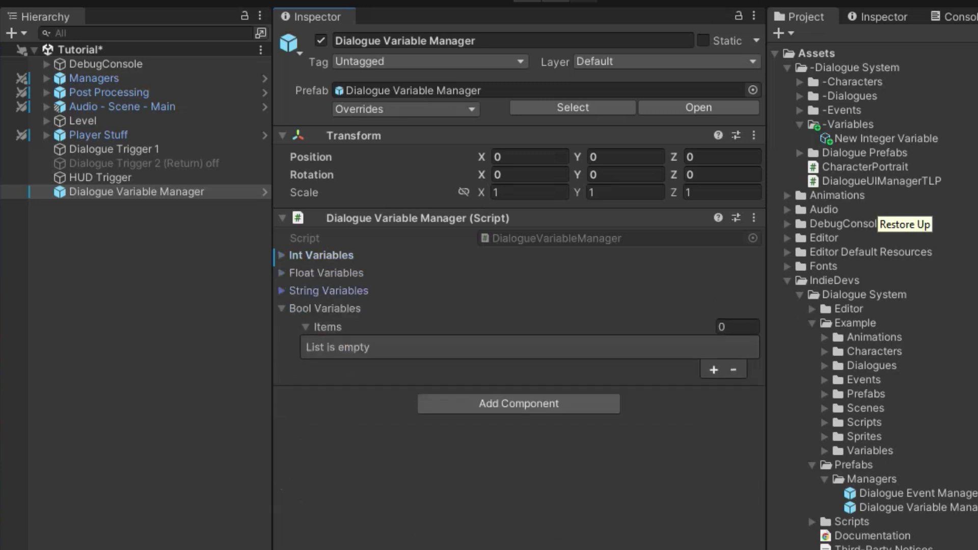
{"action": "left_click", "coordinate": [325, 309]}
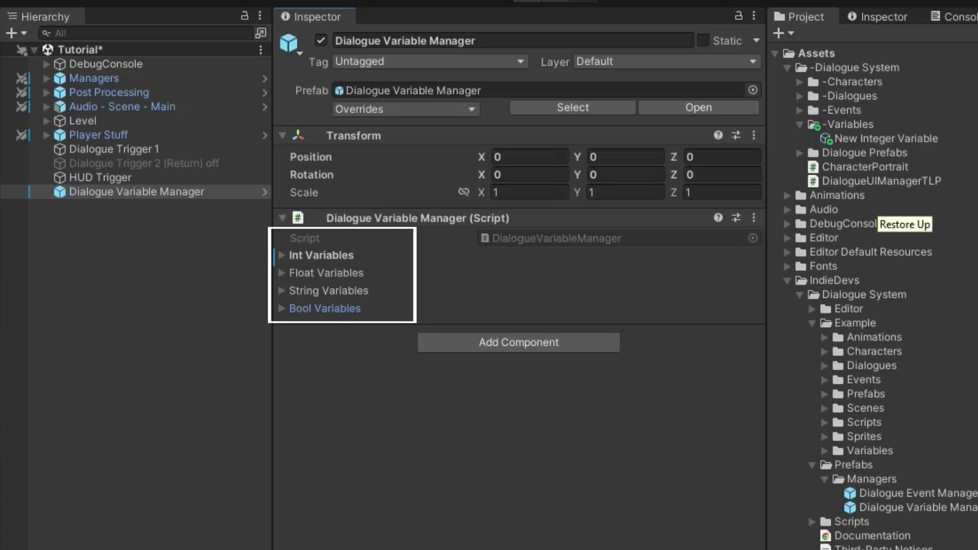
{"action": "left_click", "coordinate": [306, 255]}
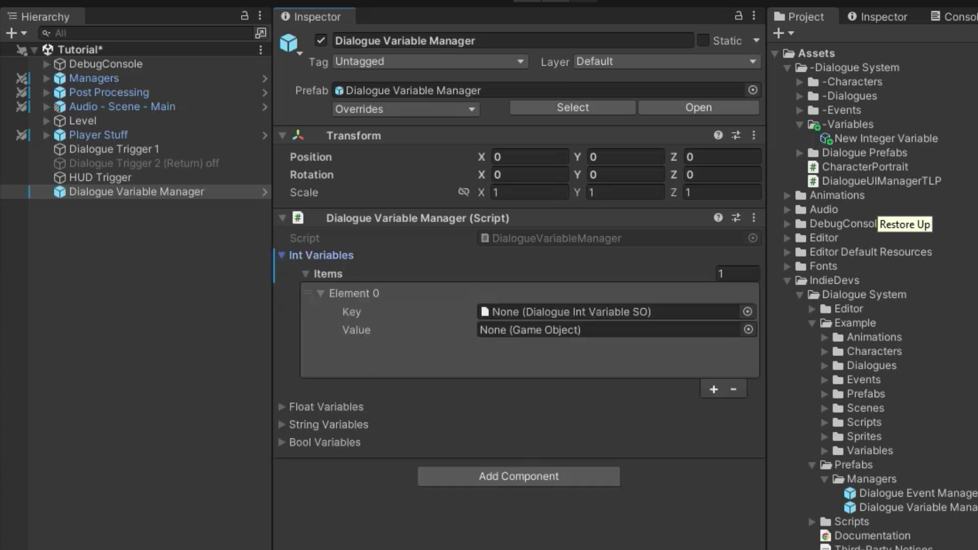
{"action": "left_click_drag", "start_coordinate": [886, 138], "coordinate": [591, 312]}
{"action": "left_click", "coordinate": [311, 255]}
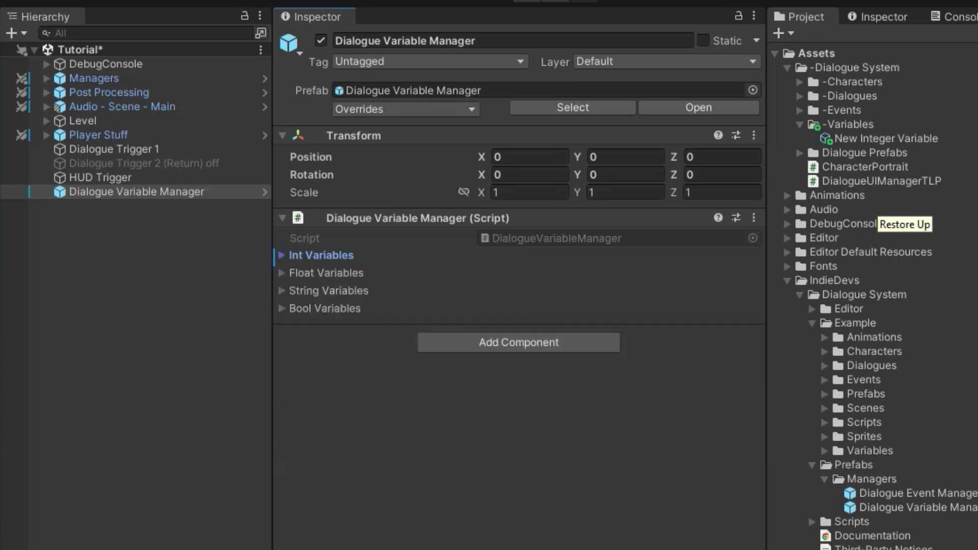
{"action": "left_click", "coordinate": [311, 273]}
{"action": "left_click", "coordinate": [311, 273]}
{"action": "left_click", "coordinate": [311, 256]}
{"action": "key", "text": "Right"}
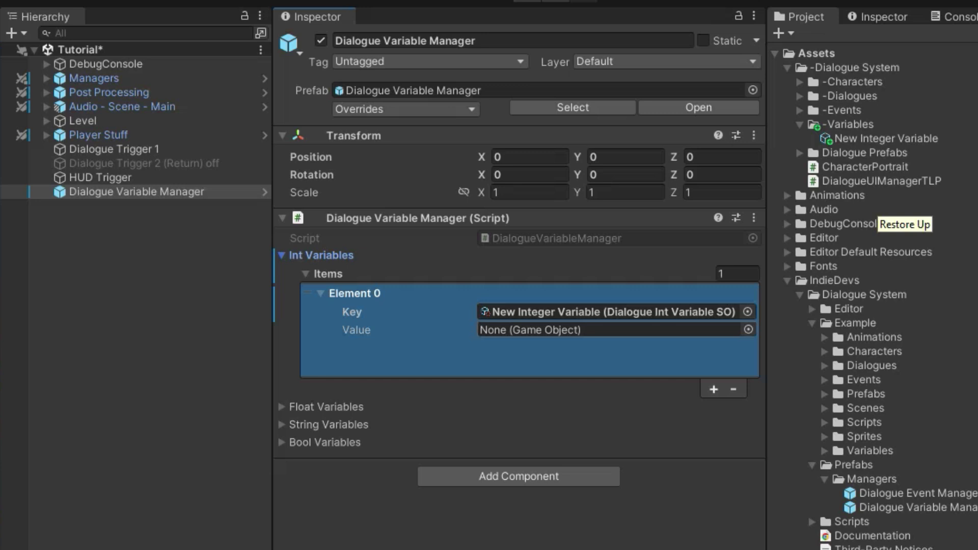
Create an empty game object at the scene root and name it "Variabel Test"
{"action": "key", "text": "ctrl+shift+n"}
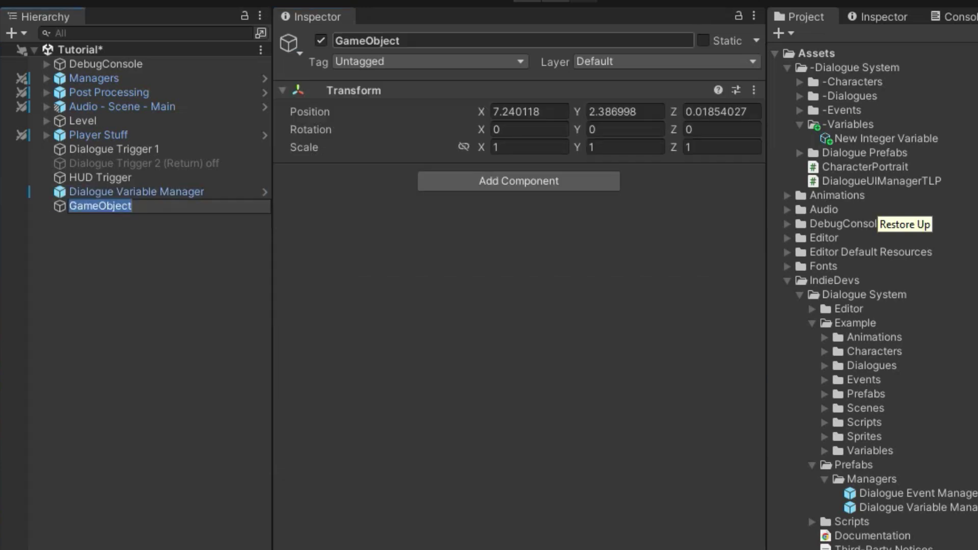
{"action": "left_click", "coordinate": [388, 40]}
{"action": "type", "text": "Variabel Test"}
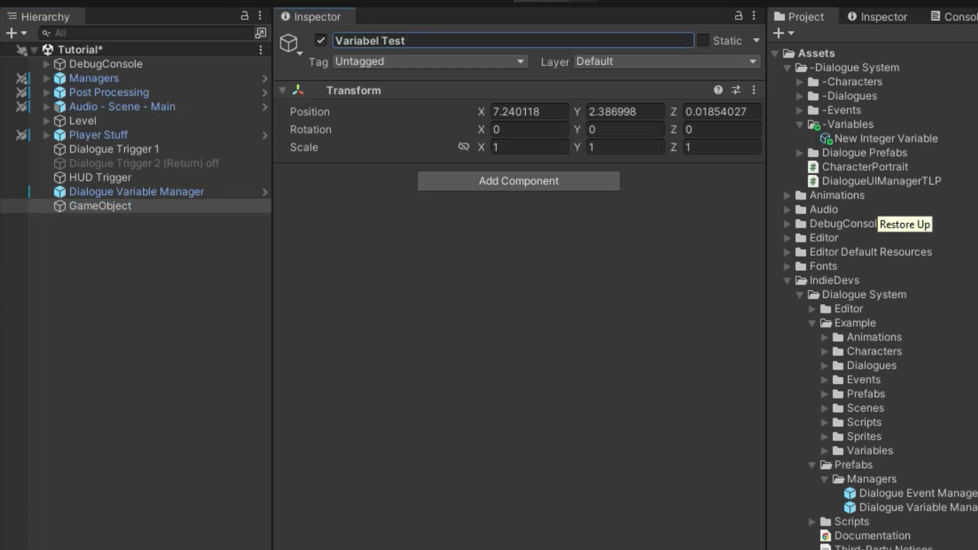
Create a C# script named Variable in the -Dialogue System folder and open it in the code editor
{"action": "right_click", "coordinate": [829, 68]}
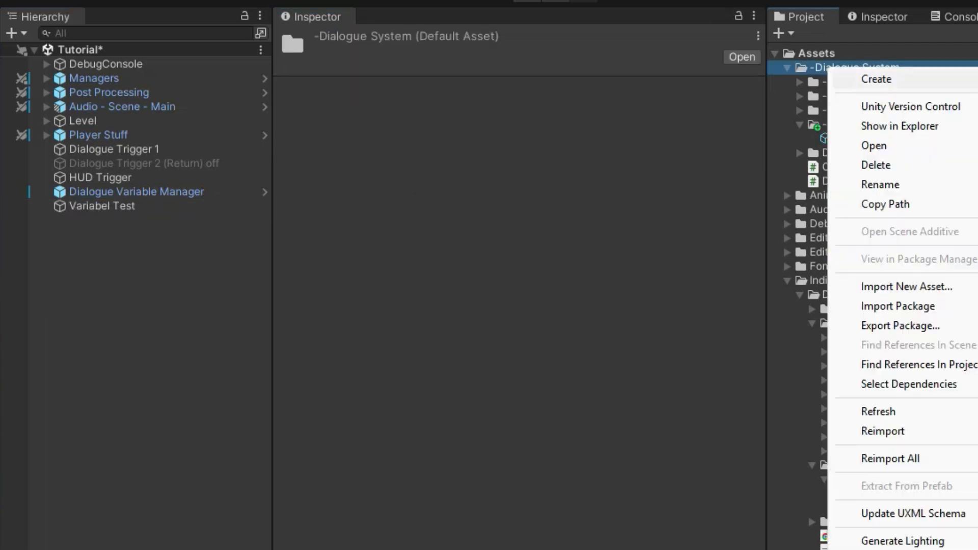
{"action": "left_click", "coordinate": [977, 106]}
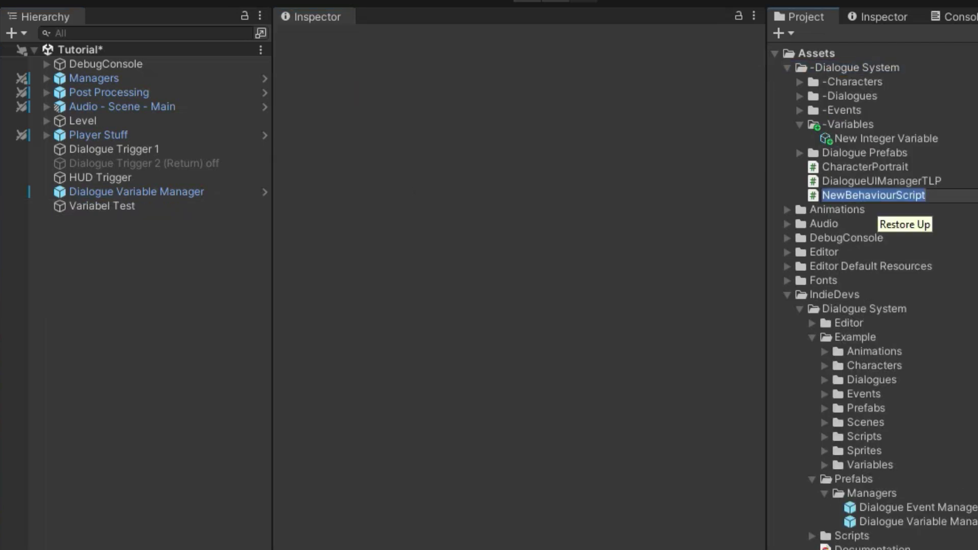
{"action": "type", "text": "Variable"}
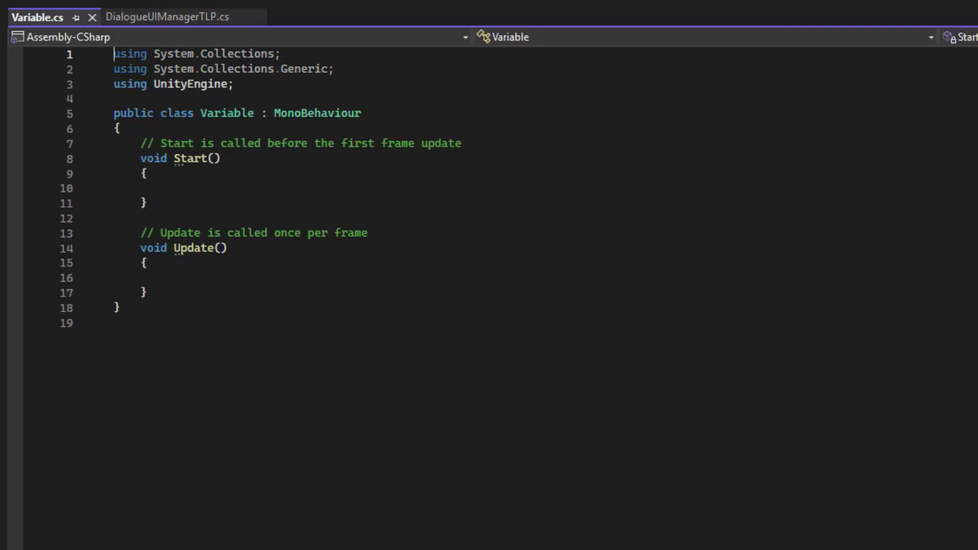
Replace the Start and Update methods of the Variable class with "public int myVariable = 0;" and save the script
{"action": "left_click_drag", "start_coordinate": [148, 293], "coordinate": [141, 144]}
{"action": "type", "text": "pu"}
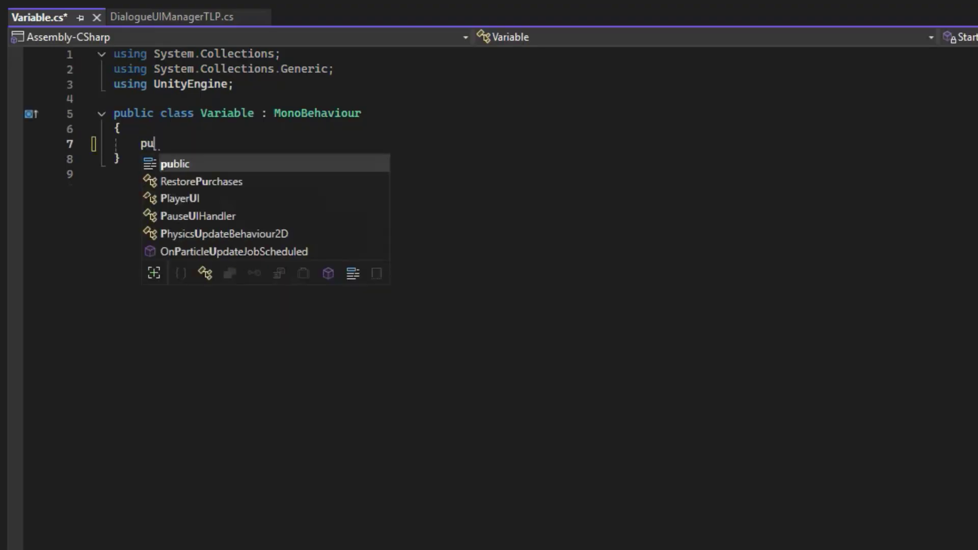
{"action": "type", "text": "blic int "}
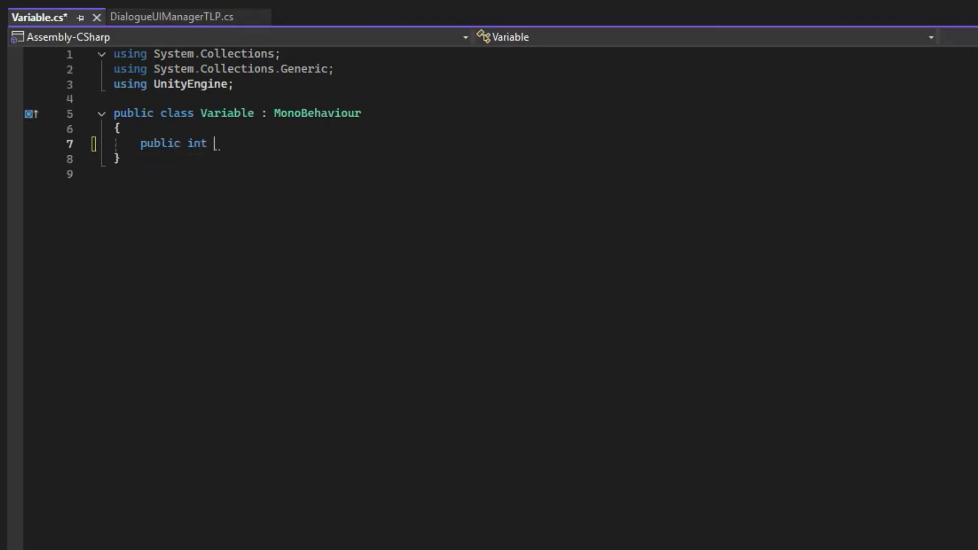
{"action": "type", "text": "myVa"}
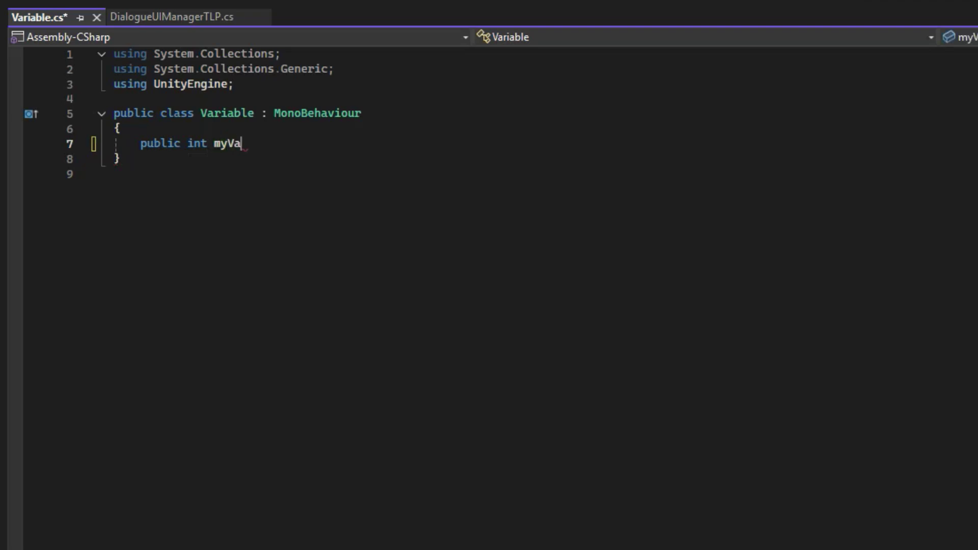
{"action": "type", "text": "riable = 0;"}
{"action": "key", "text": "ctrl+s"}
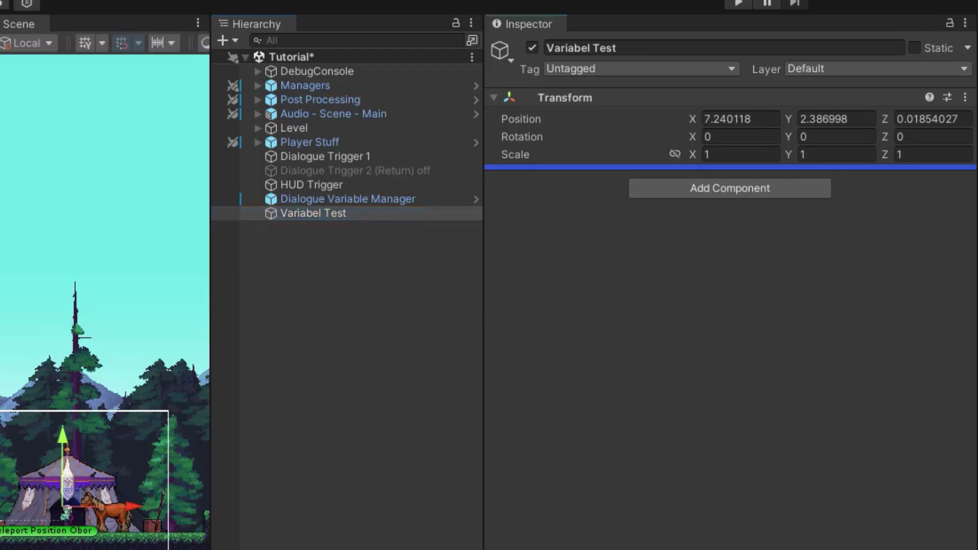
Attach the Variable script to Variabel Test and assign that object as the value of the manager's Int Variables element
{"action": "left_click_drag", "start_coordinate": [734, 236], "coordinate": [733, 237]}
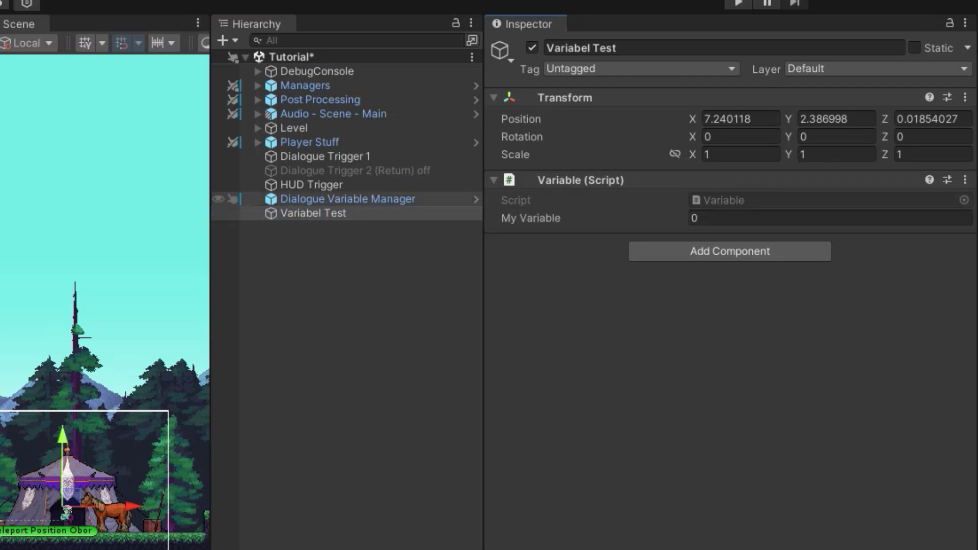
{"action": "left_click", "coordinate": [348, 199]}
{"action": "mouse_move", "coordinate": [314, 213]}
{"action": "left_mouse_down"}
{"action": "mouse_move", "coordinate": [448, 264]}
{"action": "mouse_move", "coordinate": [612, 305]}
{"action": "mouse_move", "coordinate": [815, 336]}
{"action": "left_mouse_up"}
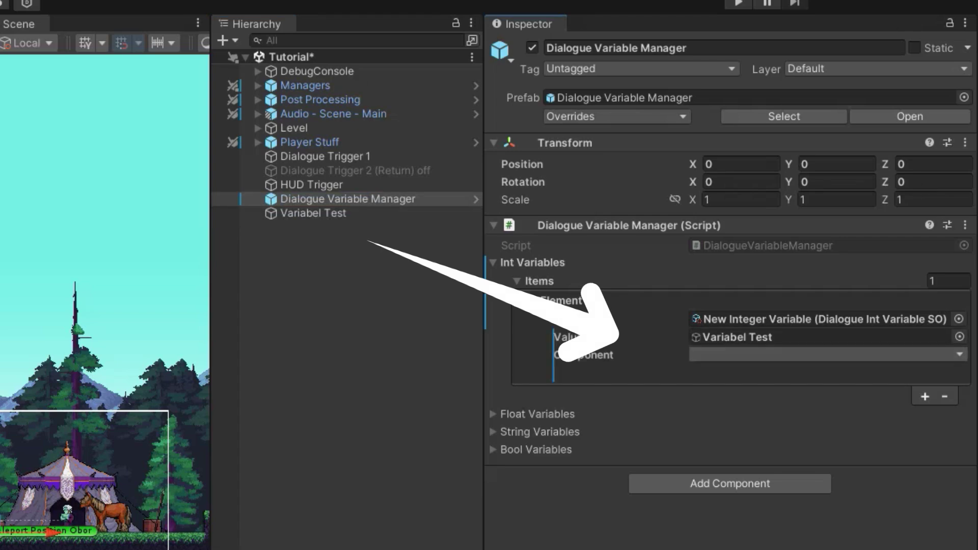
Set the Int Variables element's Component to Variable and its Field/Property to myVariable
{"action": "left_click", "coordinate": [764, 354]}
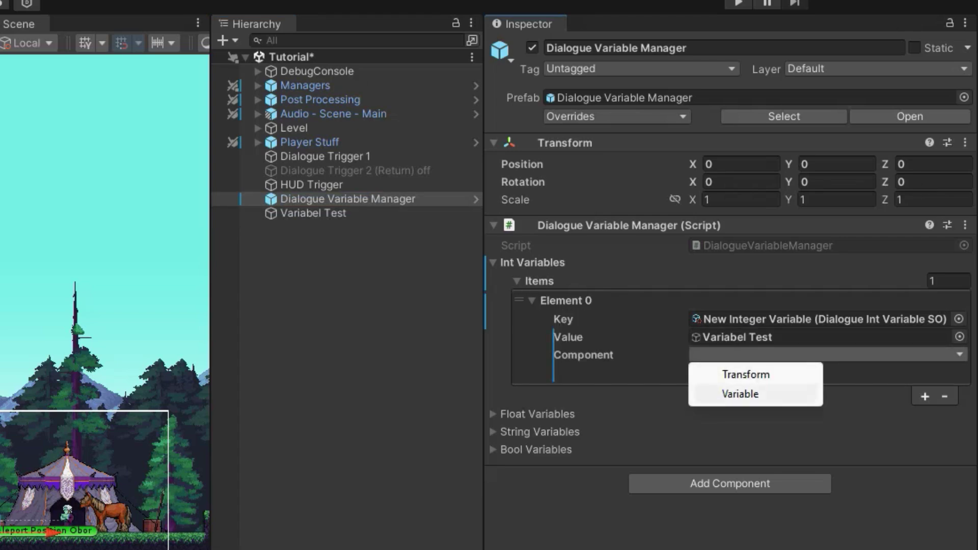
{"action": "left_click", "coordinate": [740, 394]}
{"action": "left_click", "coordinate": [764, 372]}
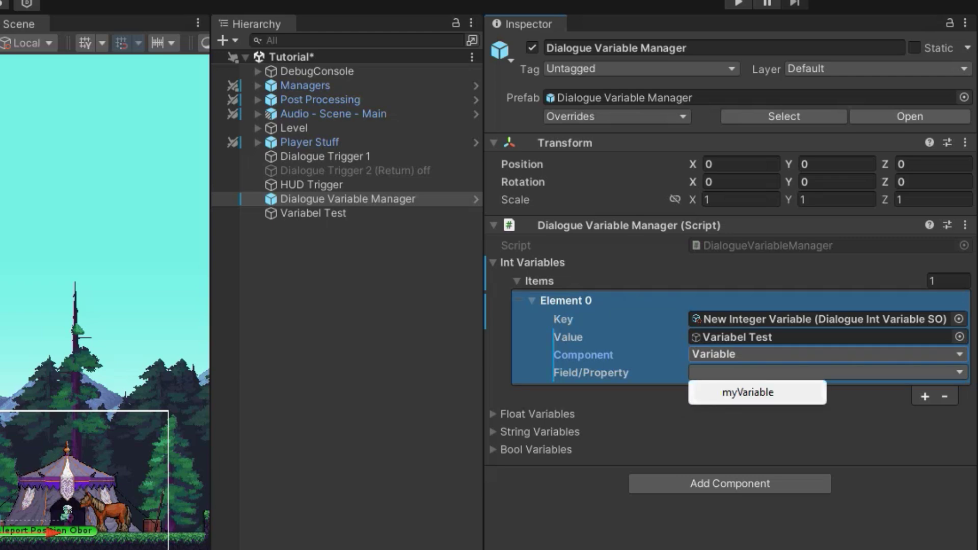
{"action": "left_click", "coordinate": [748, 392]}
Compare the components offered for the Int Variables element with those on Variabel Test
{"action": "left_click", "coordinate": [764, 354]}
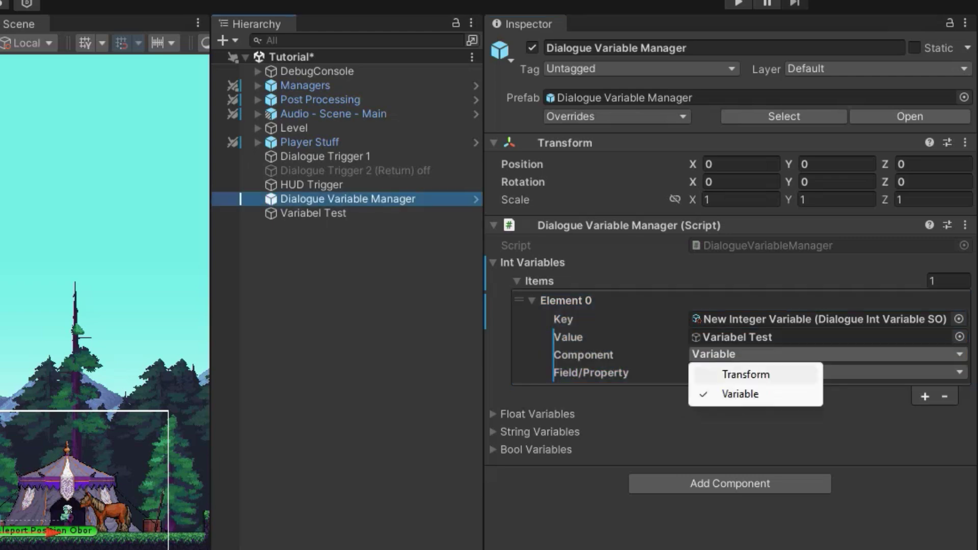
{"action": "left_click", "coordinate": [746, 375]}
{"action": "left_click", "coordinate": [314, 214]}
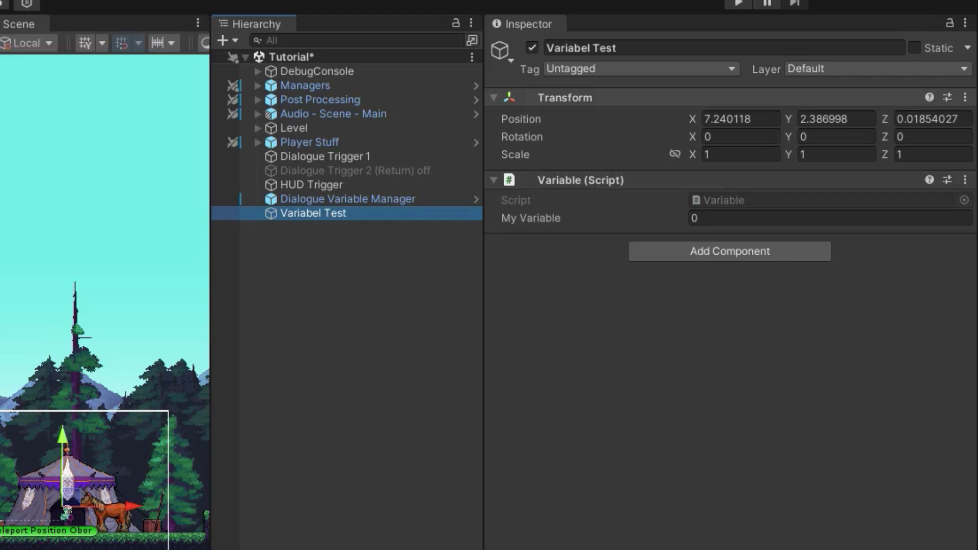
{"action": "left_click", "coordinate": [748, 392]}
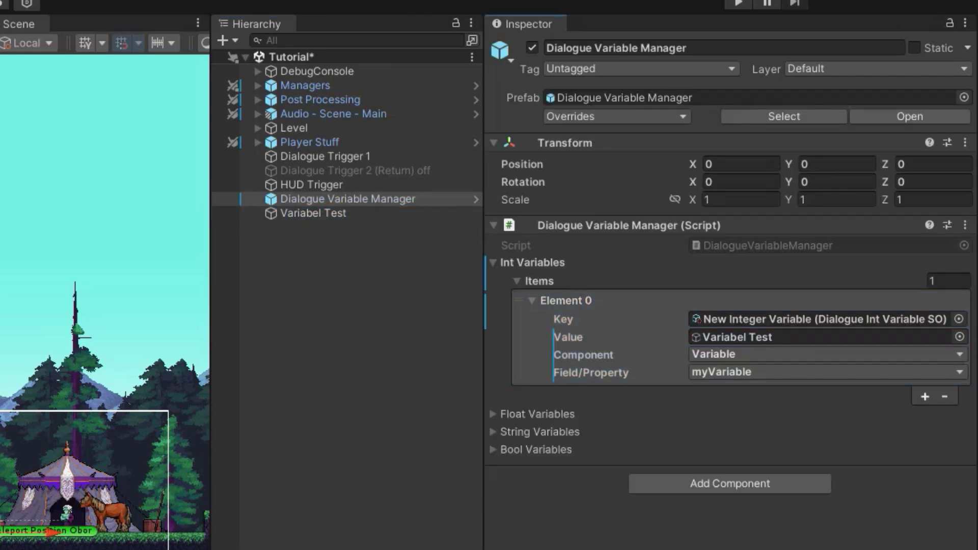
Switch to the code editor, add "public int age = 35;" below myVariable in the Variable class, and save the script
{"action": "key", "text": "alt+Tab"}
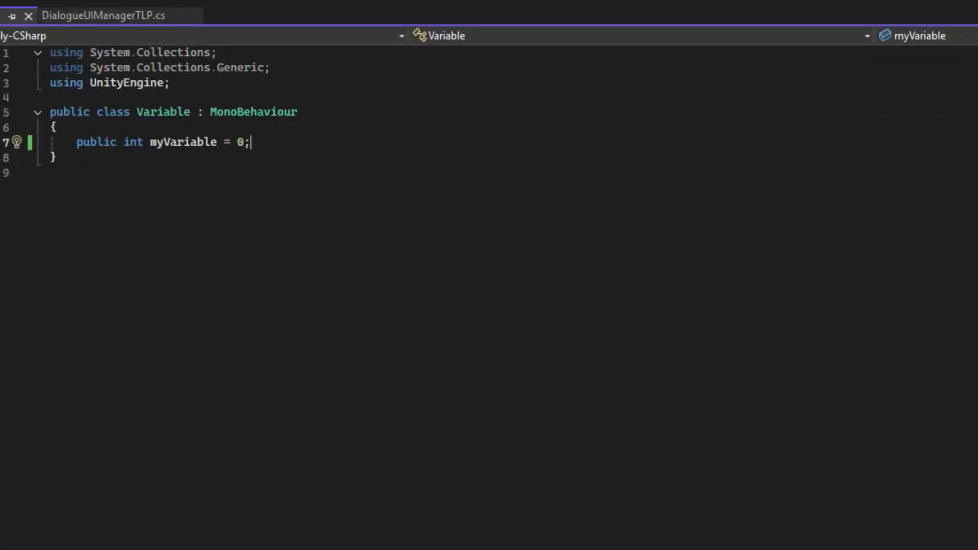
{"action": "key", "text": "Return"}
{"action": "type", "text": "public int "}
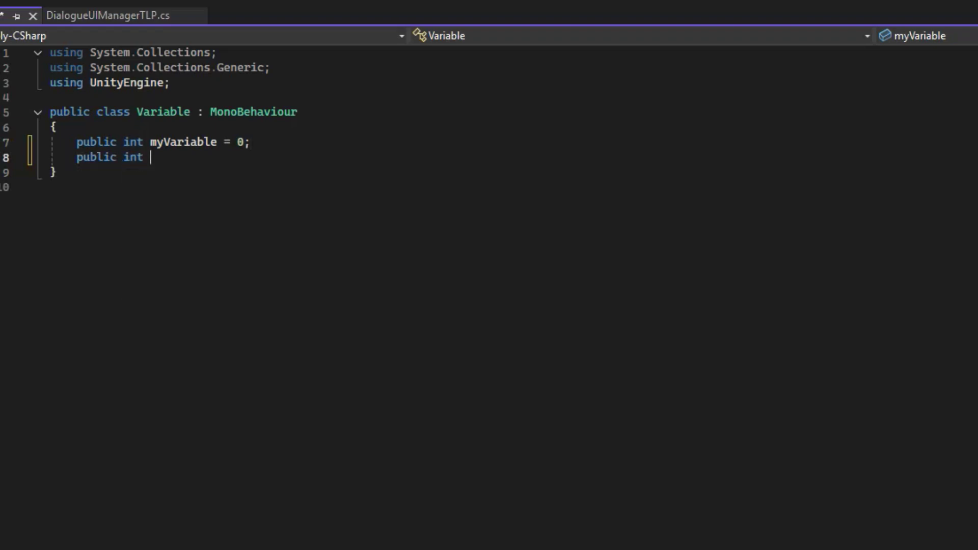
{"action": "type", "text": "age = 35;"}
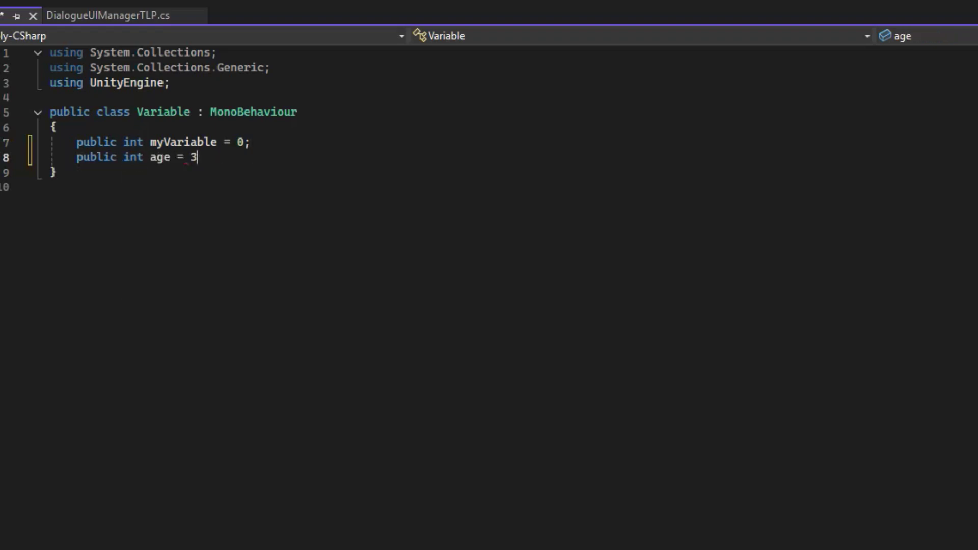
{"action": "key", "text": "ctrl+s"}
{"action": "left_click", "coordinate": [56, 173]}
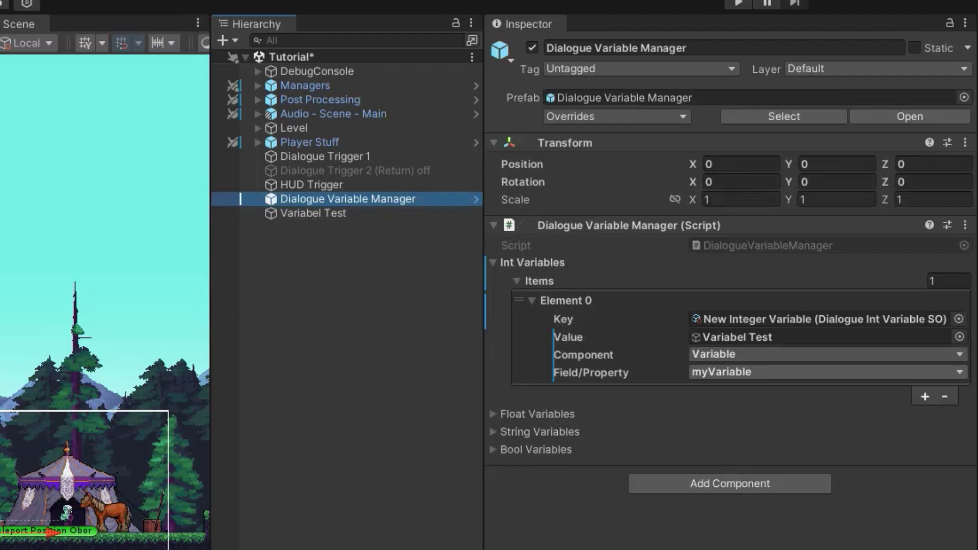
Set the Int Variables element's Field/Property to age and check the Age field on Variabel Test
{"action": "left_click", "coordinate": [756, 373]}
{"action": "left_click", "coordinate": [731, 413]}
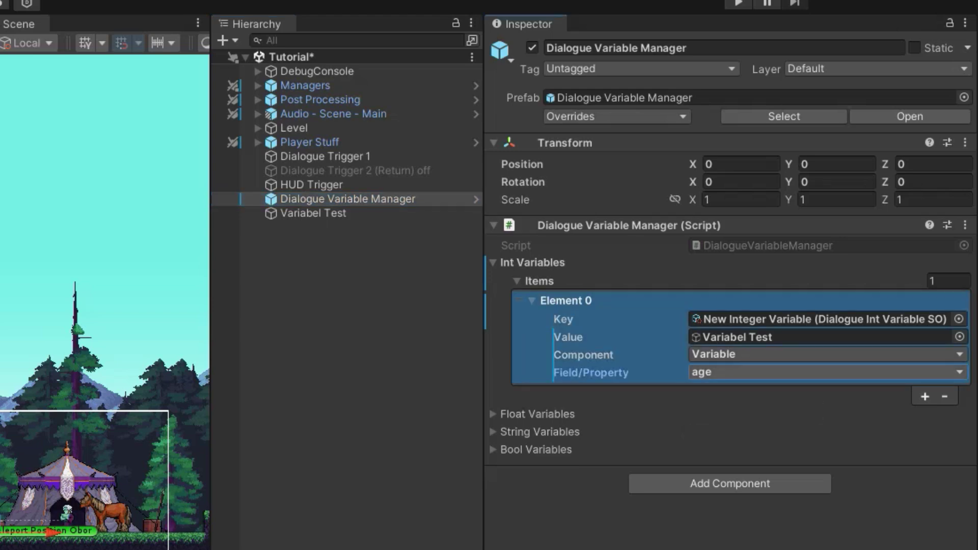
{"action": "left_click", "coordinate": [314, 214]}
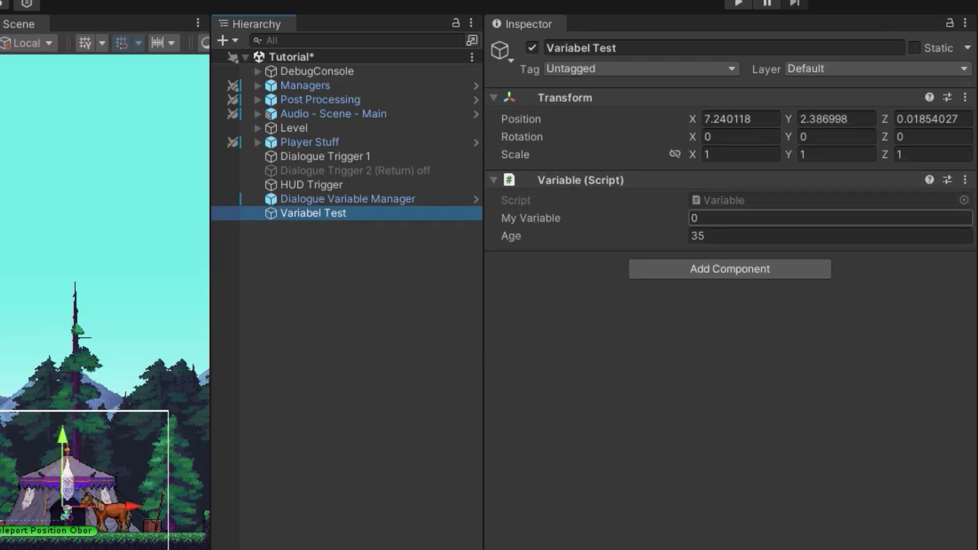
{"action": "left_click", "coordinate": [348, 199]}
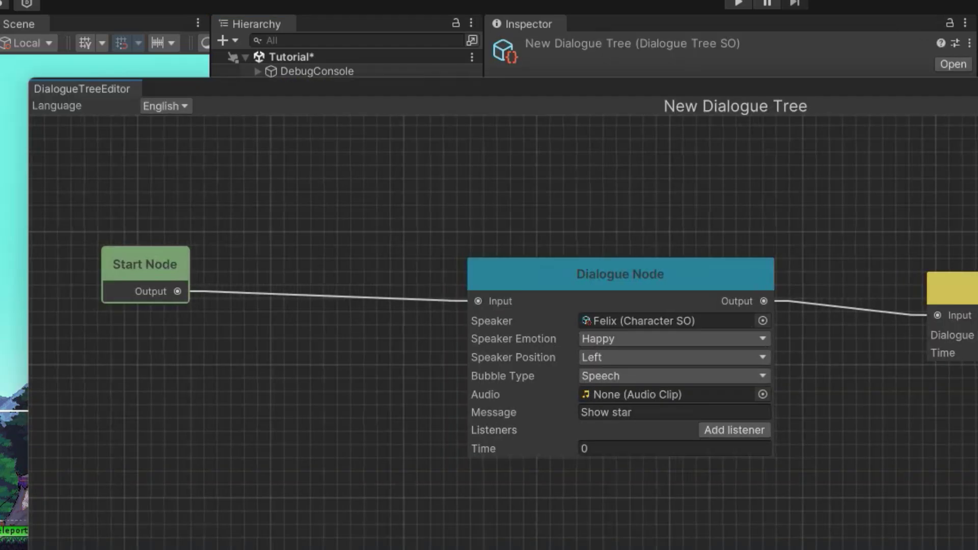
Move the Dialogue Node closer to the Start Node, add an If Node beside it, and connect the Dialogue Node's output to its input
{"action": "left_click_drag", "start_coordinate": [622, 271], "coordinate": [389, 266]}
{"action": "right_click", "coordinate": [647, 287]}
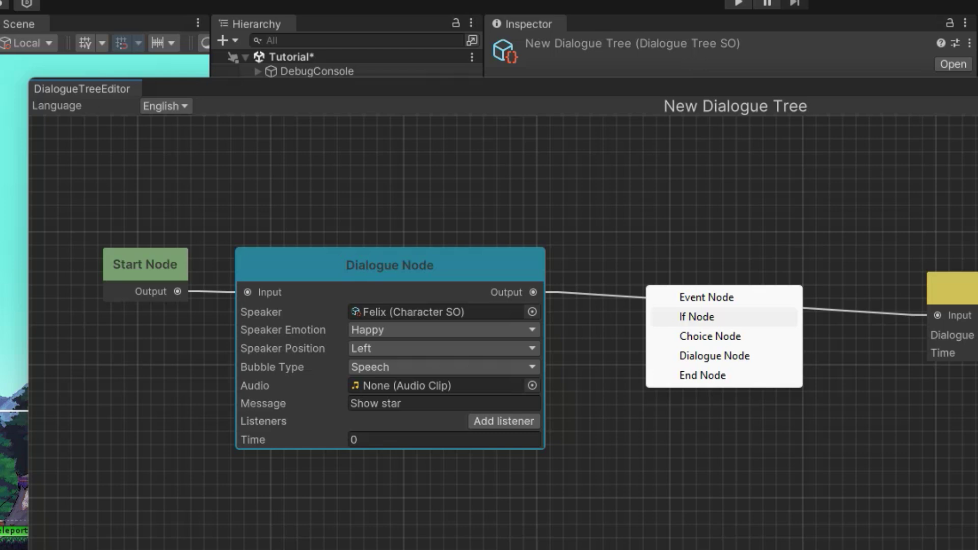
{"action": "left_click", "coordinate": [697, 316]}
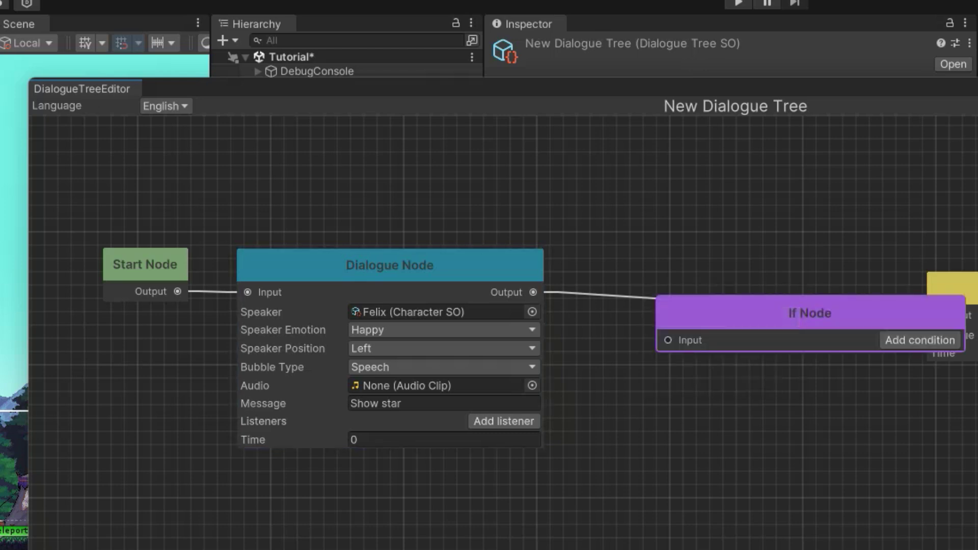
{"action": "left_click_drag", "start_coordinate": [764, 313], "coordinate": [691, 206]}
{"action": "left_click_drag", "start_coordinate": [533, 292], "coordinate": [594, 235]}
{"action": "left_click_drag", "start_coordinate": [703, 208], "coordinate": [691, 273]}
Add a condition to the If Node that checks New Integer Variable with operator > and value 60
{"action": "left_click", "coordinate": [835, 300]}
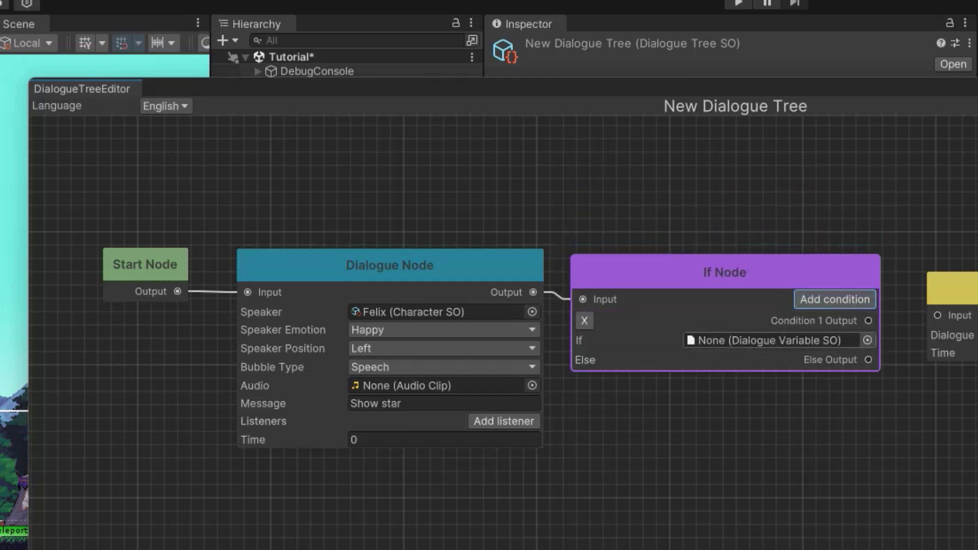
{"action": "left_click", "coordinate": [866, 340]}
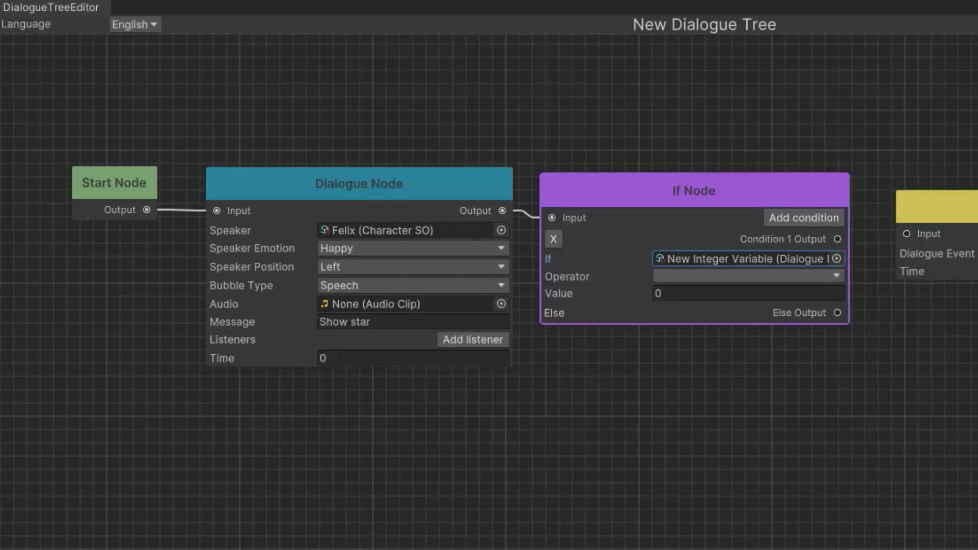
{"action": "middle_click_drag", "start_coordinate": [703, 362], "coordinate": [629, 355]}
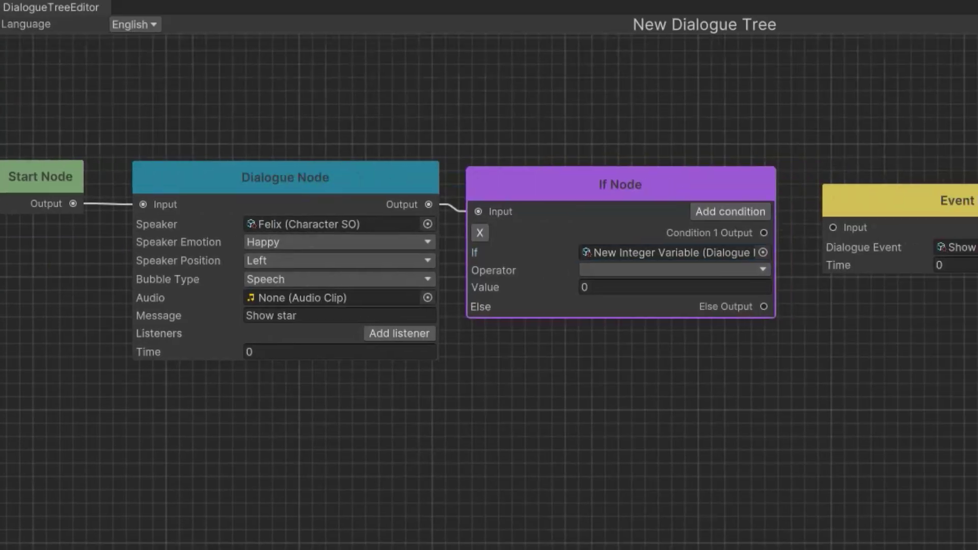
{"action": "left_click", "coordinate": [631, 270]}
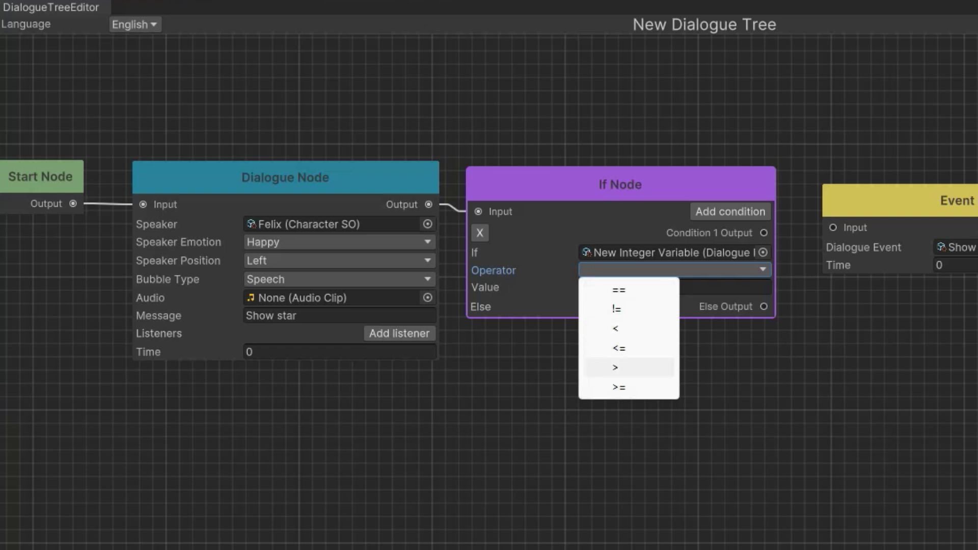
{"action": "left_click", "coordinate": [617, 367]}
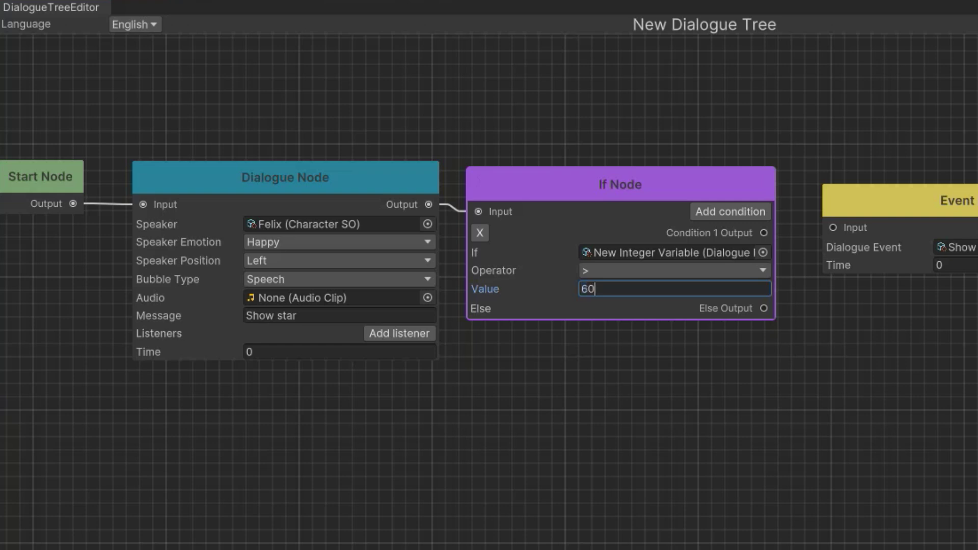
{"action": "left_click", "coordinate": [795, 367]}
Delete the Show Star Event Node from the dialogue tree
{"action": "middle_click_drag", "start_coordinate": [795, 366], "coordinate": [558, 394]}
{"action": "left_click_drag", "start_coordinate": [950, 219], "coordinate": [977, 222]}
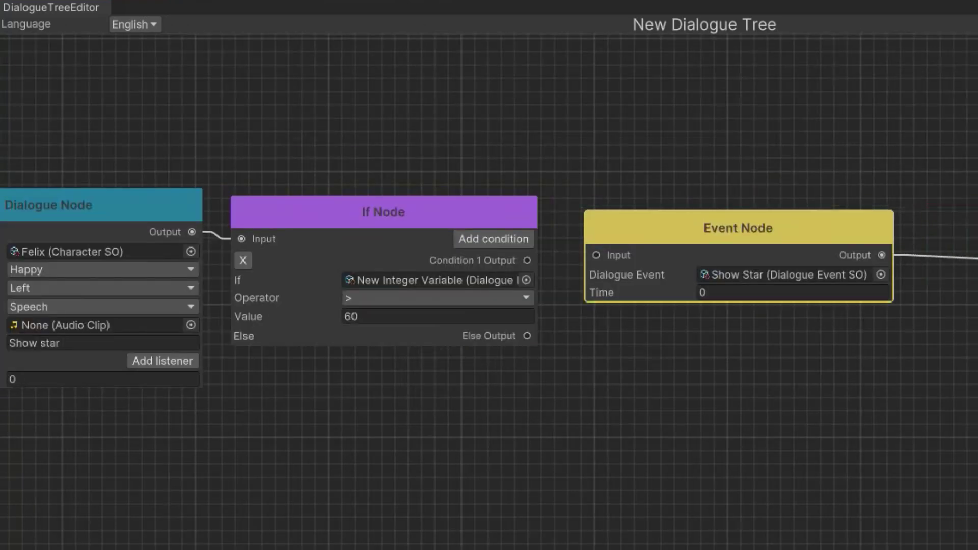
{"action": "left_click_drag", "start_coordinate": [738, 227], "coordinate": [843, 242]}
{"action": "key", "text": "Delete"}
Add two Dialogue Nodes after the If Node and link Condition 1 Output to the upper one, set to Felix, Neutral, Left and Speech
{"action": "right_click", "coordinate": [609, 224]}
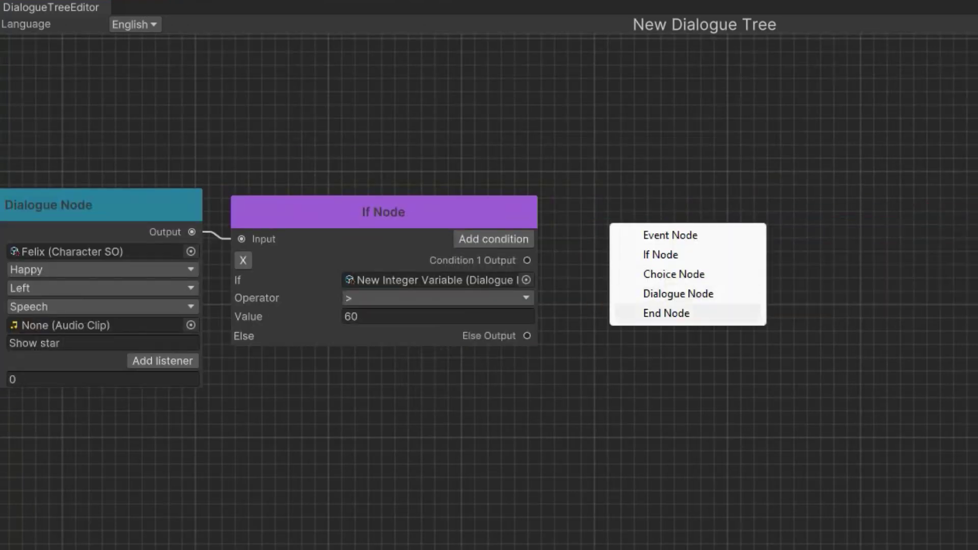
{"action": "left_click", "coordinate": [667, 292]}
{"action": "left_click_drag", "start_coordinate": [678, 251], "coordinate": [694, 119]}
{"action": "right_click", "coordinate": [727, 427]}
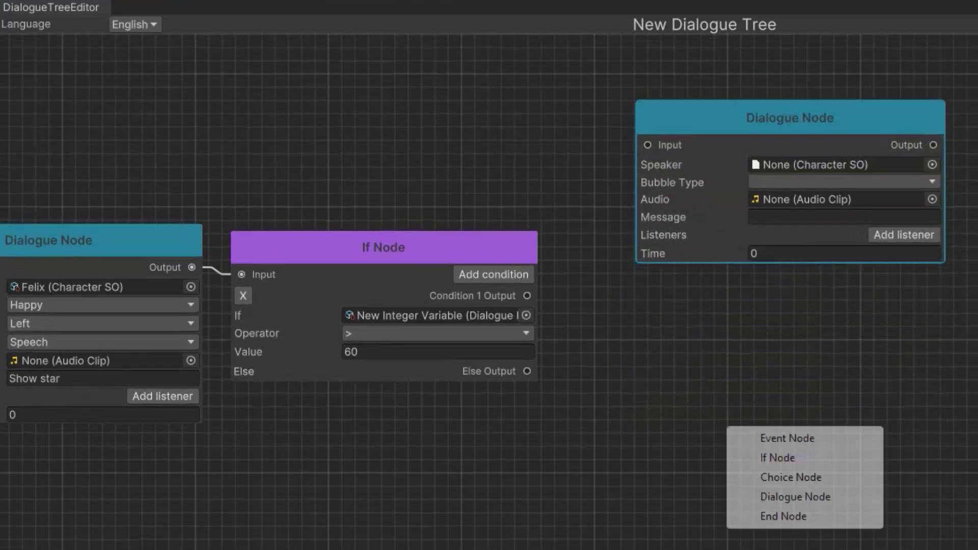
{"action": "left_click", "coordinate": [795, 498]}
{"action": "left_click_drag", "start_coordinate": [810, 455], "coordinate": [698, 359]}
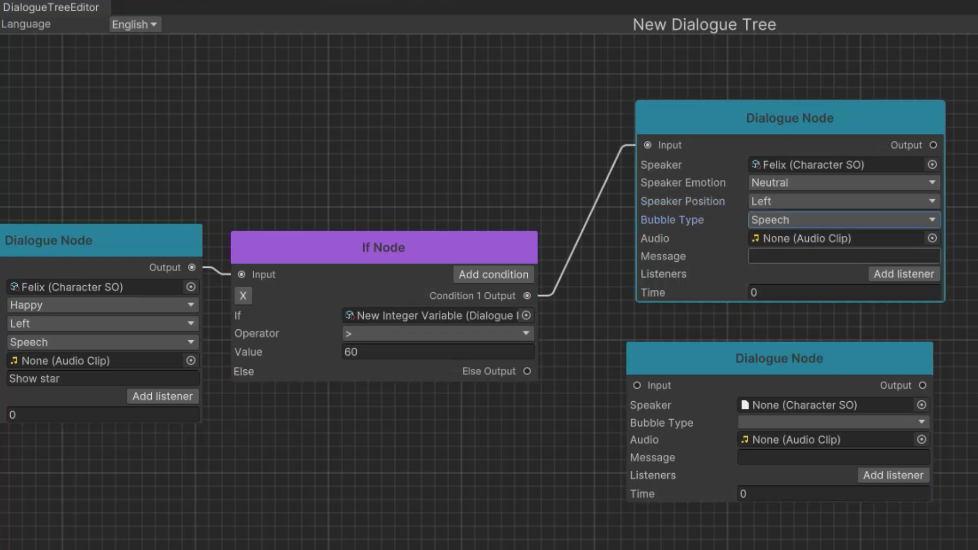
Set the upper Dialogue Node's message to "im old" and connect the If Node's Else Output to the lower Dialogue Node
{"action": "left_click", "coordinate": [845, 256]}
{"action": "left_click_drag", "start_coordinate": [527, 439], "coordinate": [641, 435]}
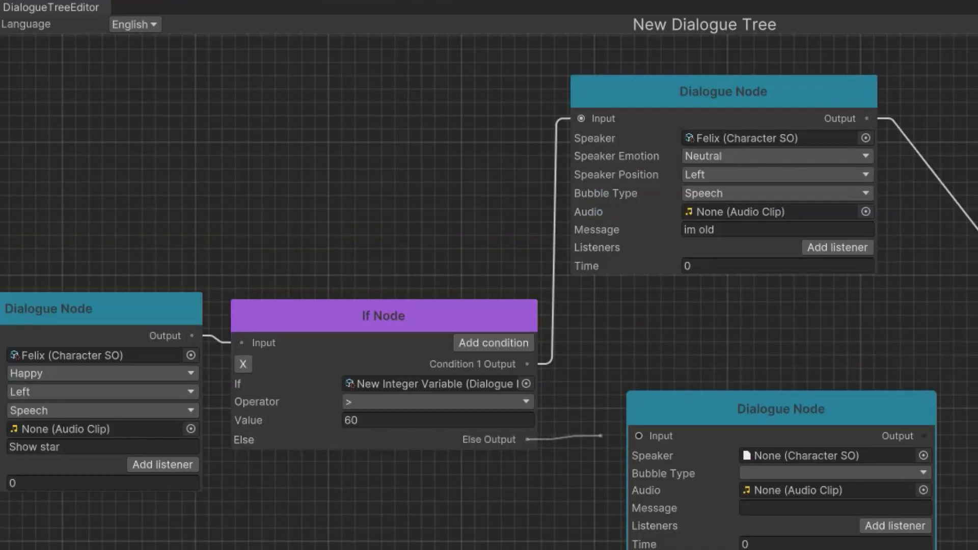
{"action": "left_click_drag", "start_coordinate": [764, 407], "coordinate": [726, 365]}
Set the lower Dialogue Node to Felix, Neutral, Left and Speech, and clear the "im" started in its message
{"action": "left_click", "coordinate": [887, 415]}
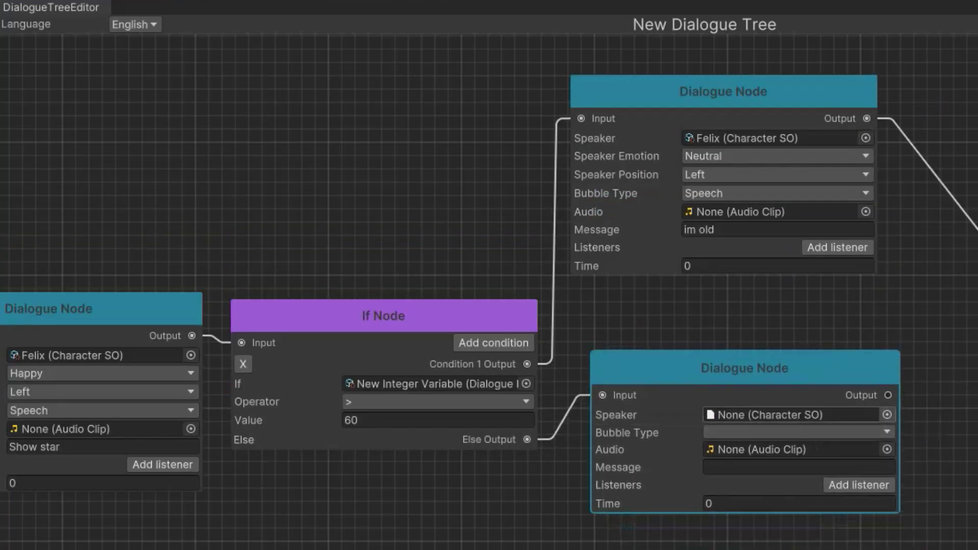
{"action": "left_click", "coordinate": [798, 507]}
{"action": "type", "text": "im"}
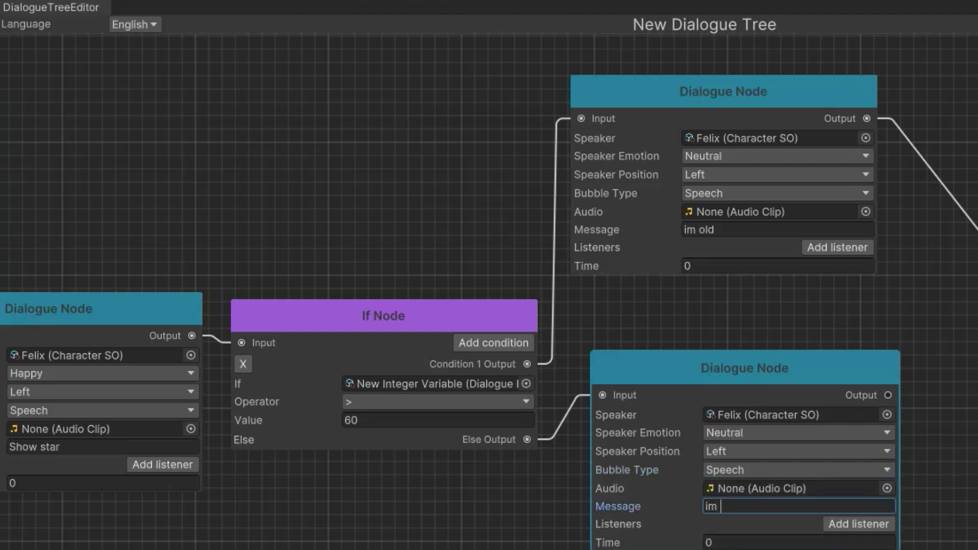
{"action": "key", "text": "BackSpace"}
{"action": "key", "text": "BackSpace"}
{"action": "key", "text": "BackSpace"}
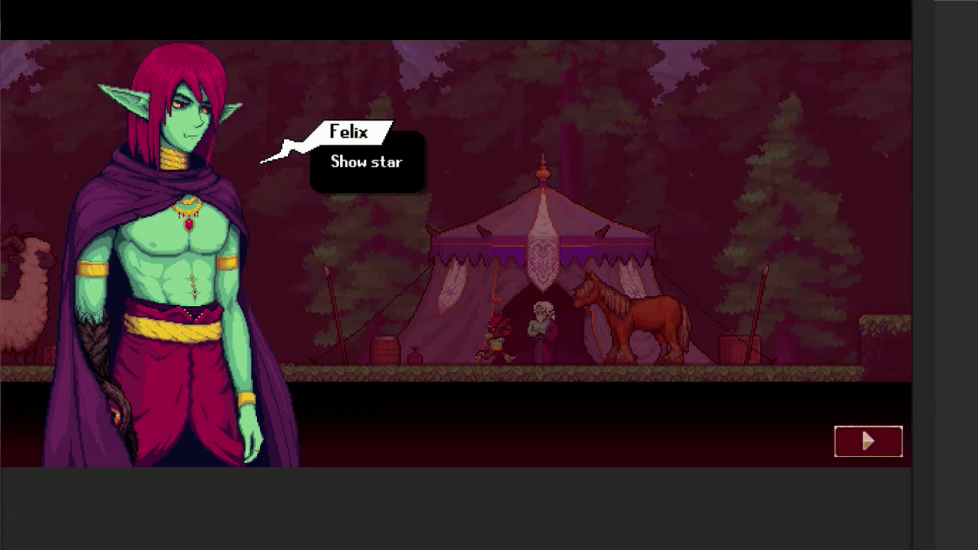
Play through the dialogue in the game, widen the Inspector for Variabel Test, and set its Age to 99
{"action": "key", "text": "space"}
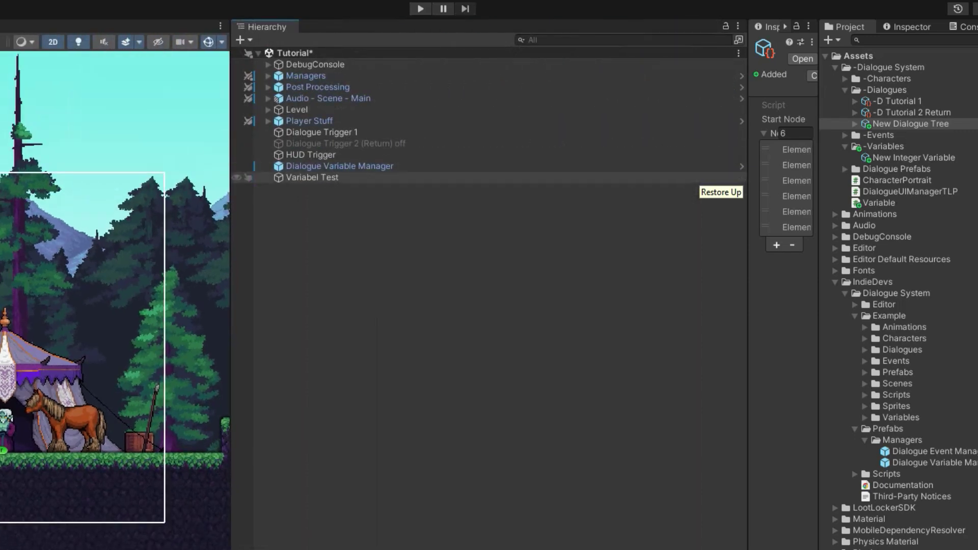
{"action": "left_click", "coordinate": [716, 178]}
{"action": "left_click_drag", "start_coordinate": [748, 199], "coordinate": [311, 198]}
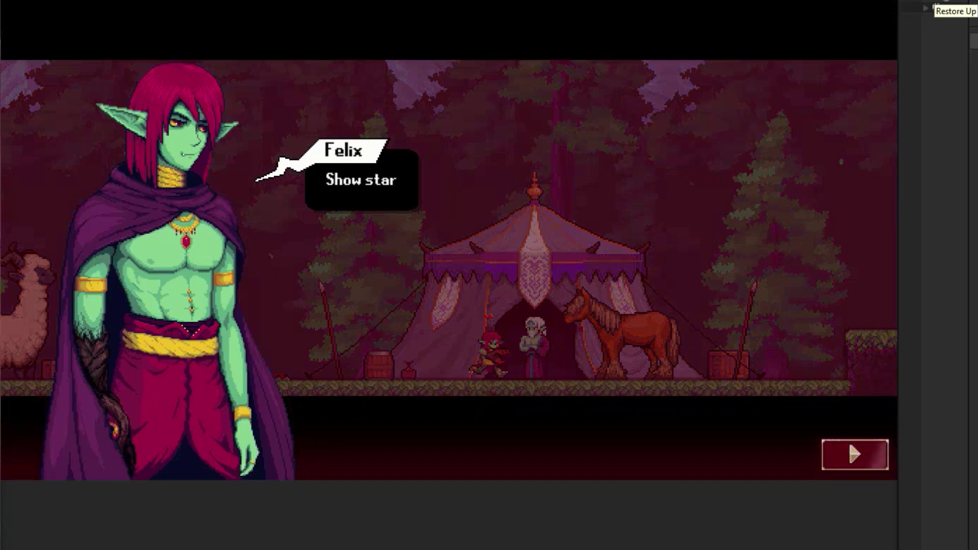
Play through the dialogue again with the changed age and bring the Variable script's values on Variabel Test into view
{"action": "key", "text": "space"}
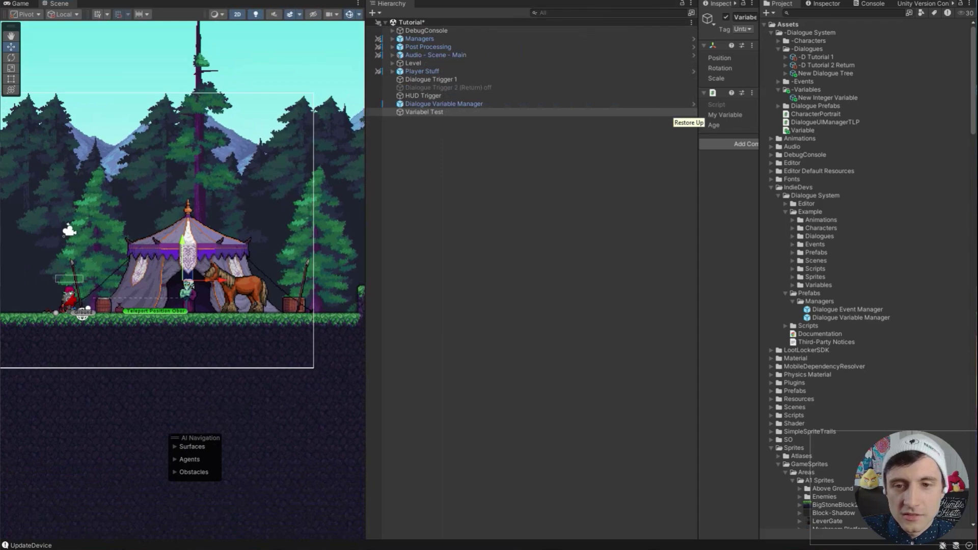
{"action": "left_click_drag", "start_coordinate": [699, 214], "coordinate": [444, 214]}
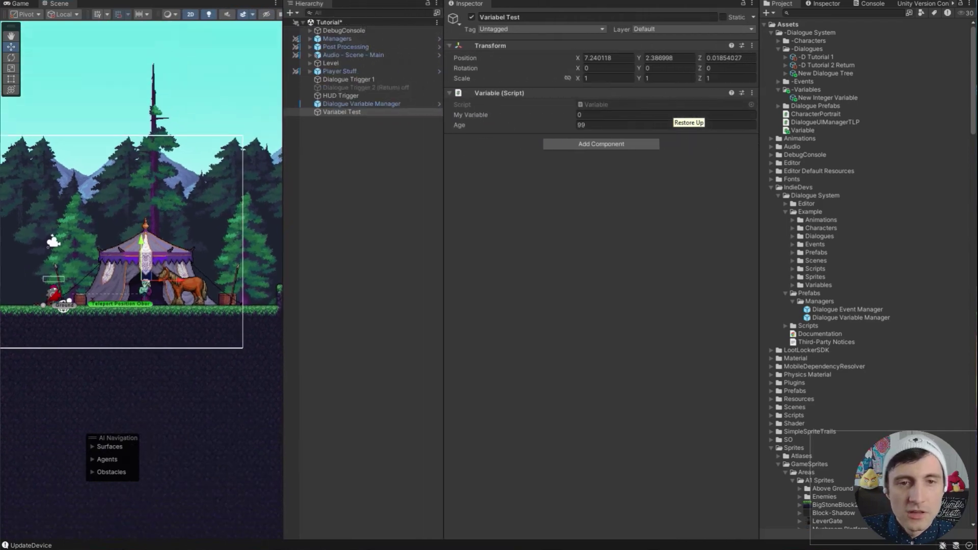